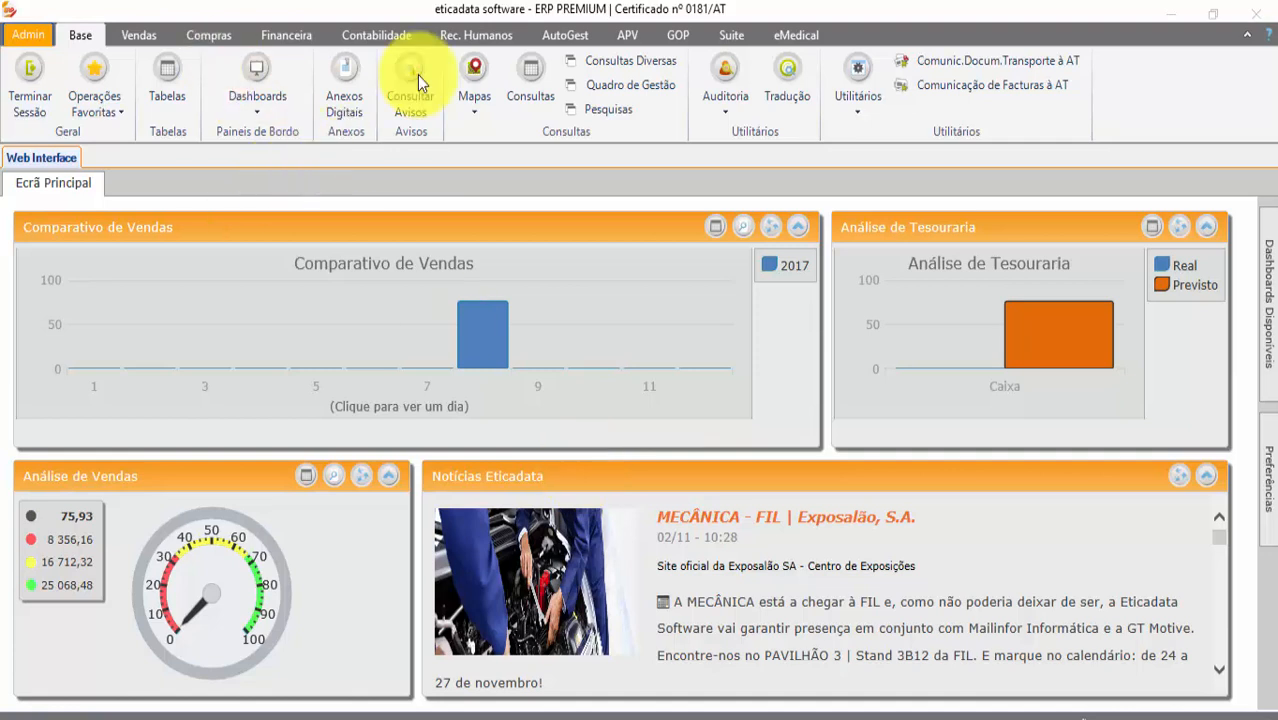
# - Open salary processing in human resources and view the months offered for the processing period
pyautogui.click(474, 35)
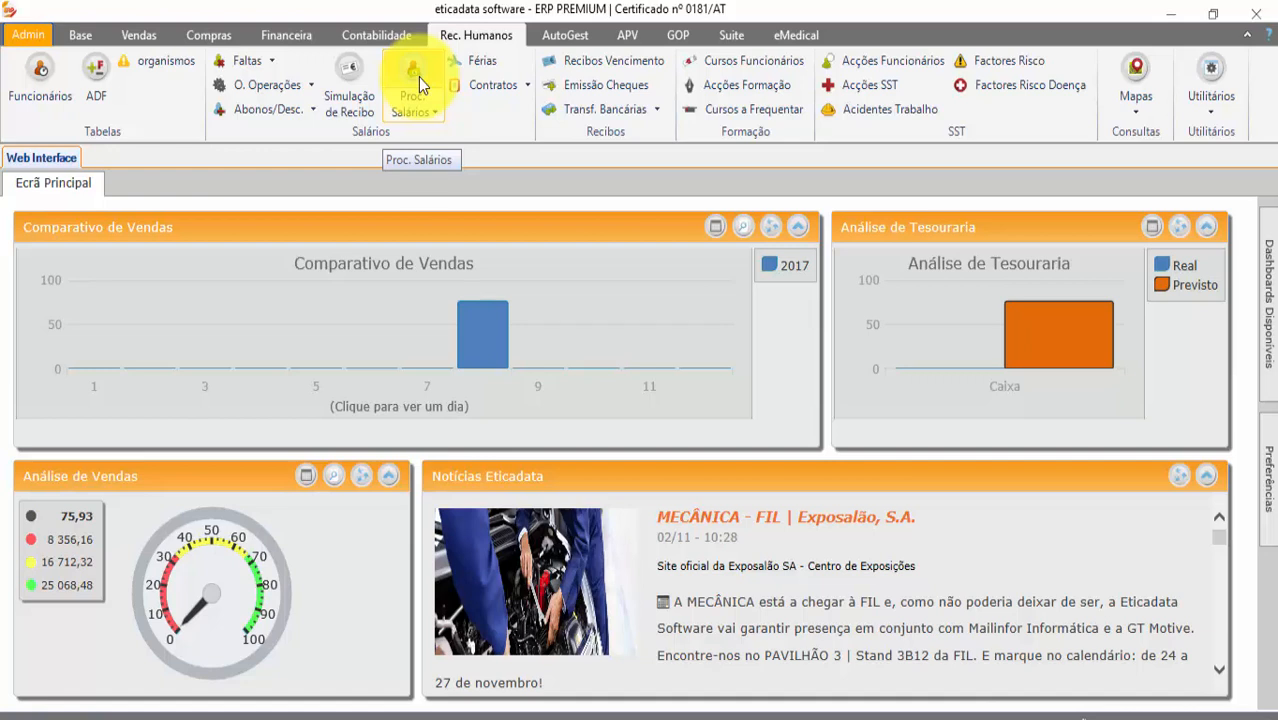
pyautogui.click(418, 77)
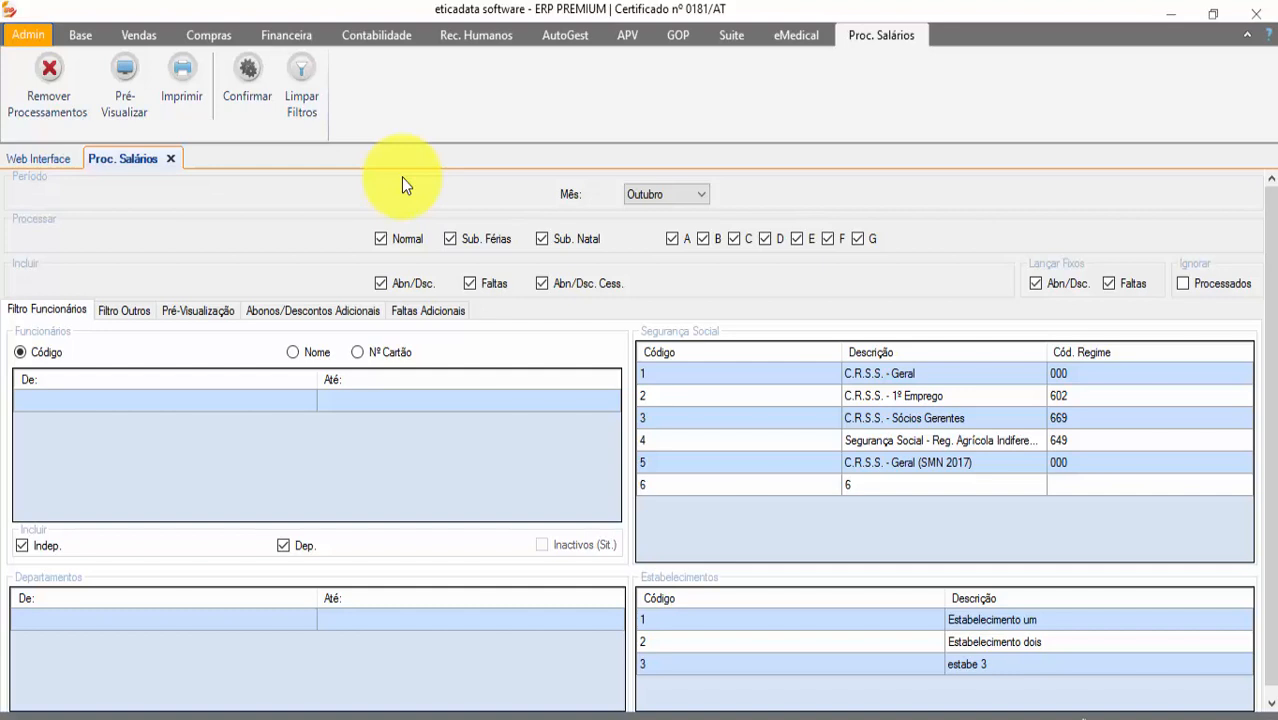
pyautogui.click(648, 199)
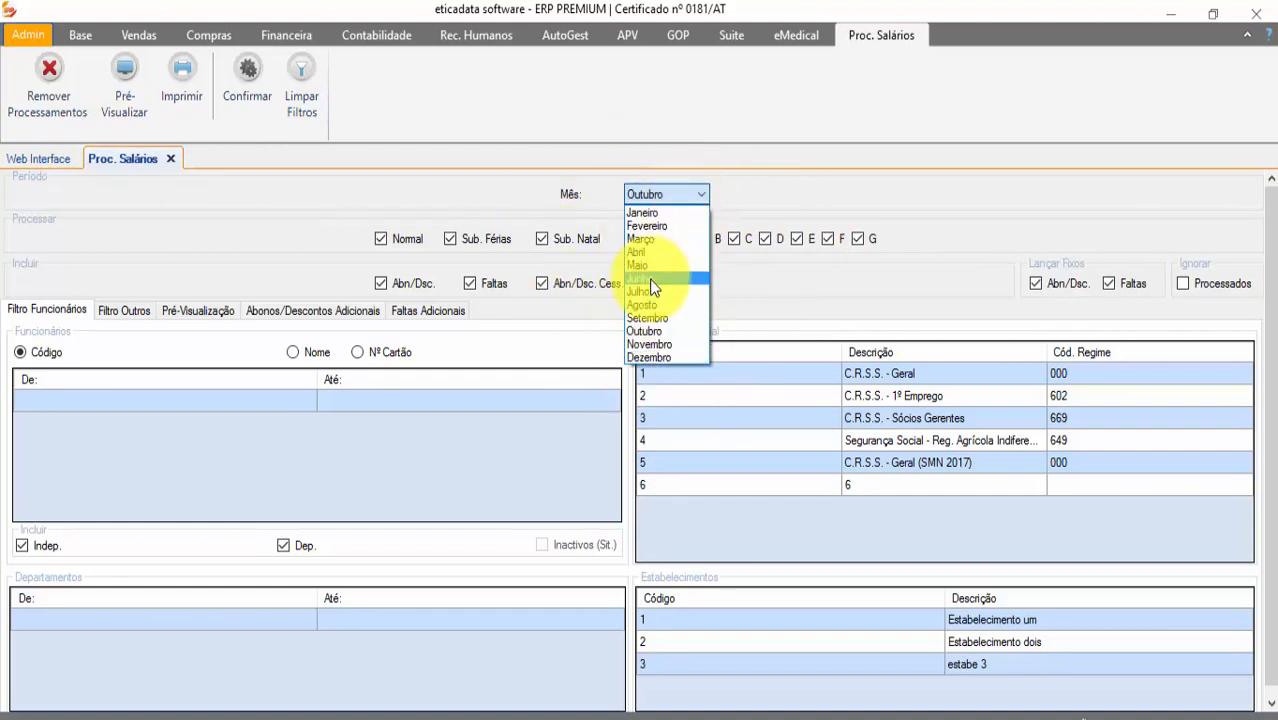
pyautogui.click(530, 183)
# - View the months offered for the period in bank transfers, and close the bank transfers and salary processing windows
pyautogui.click(488, 31)
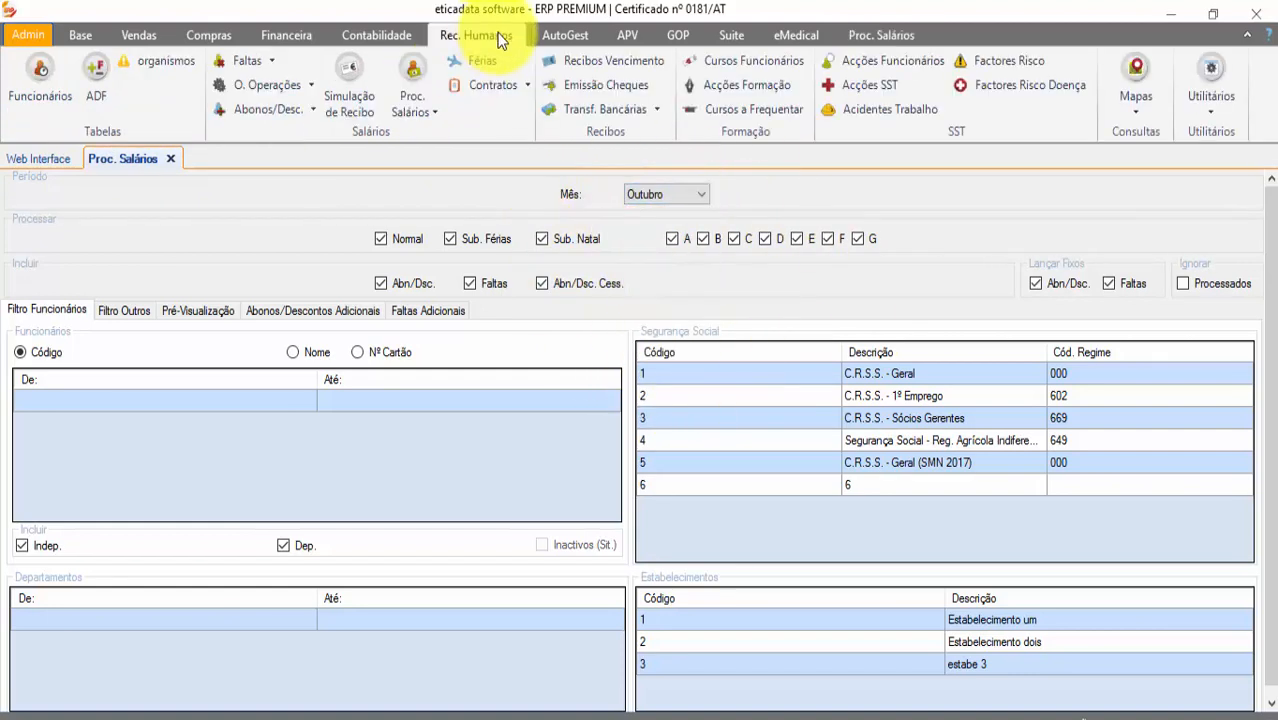
pyautogui.click(565, 108)
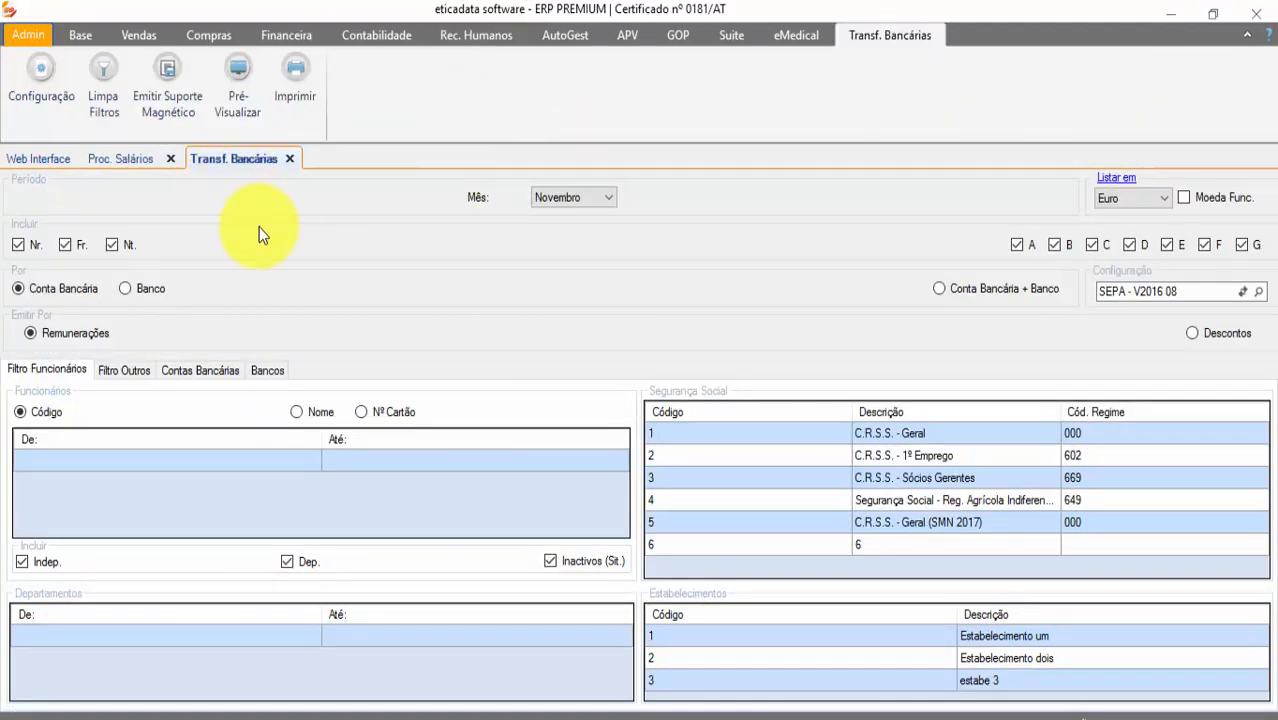
pyautogui.click(568, 198)
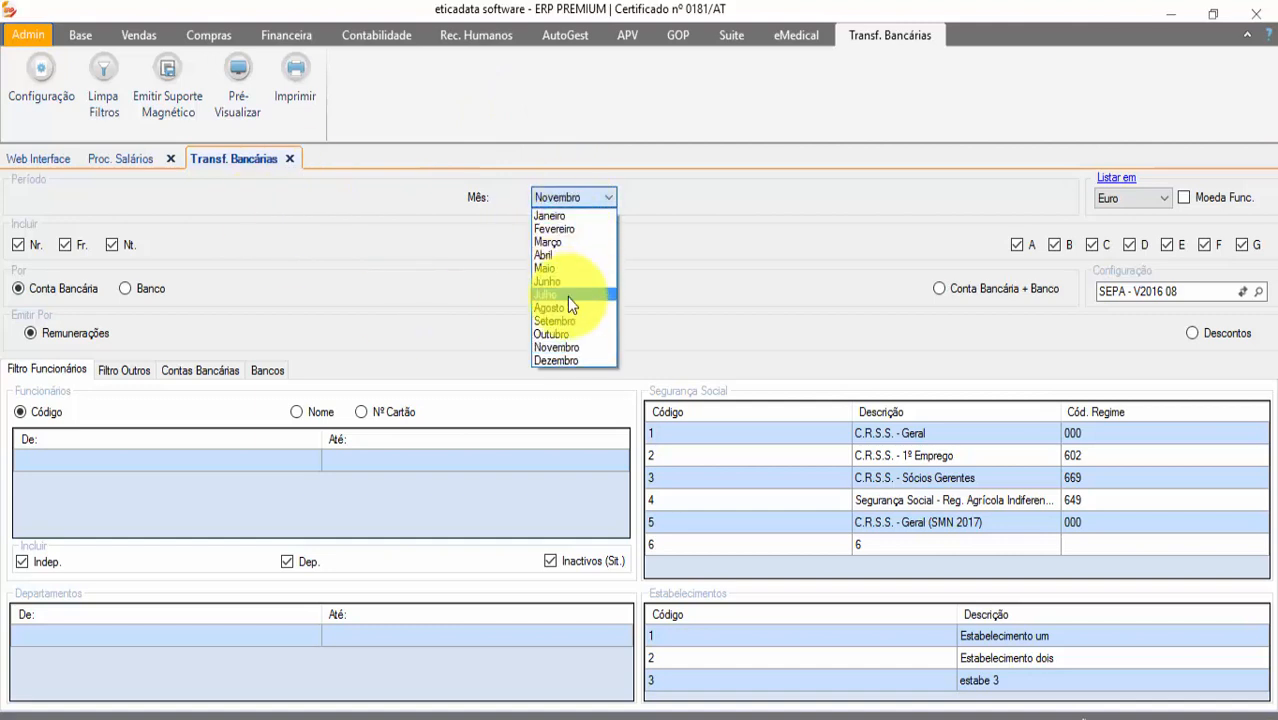
pyautogui.click(418, 260)
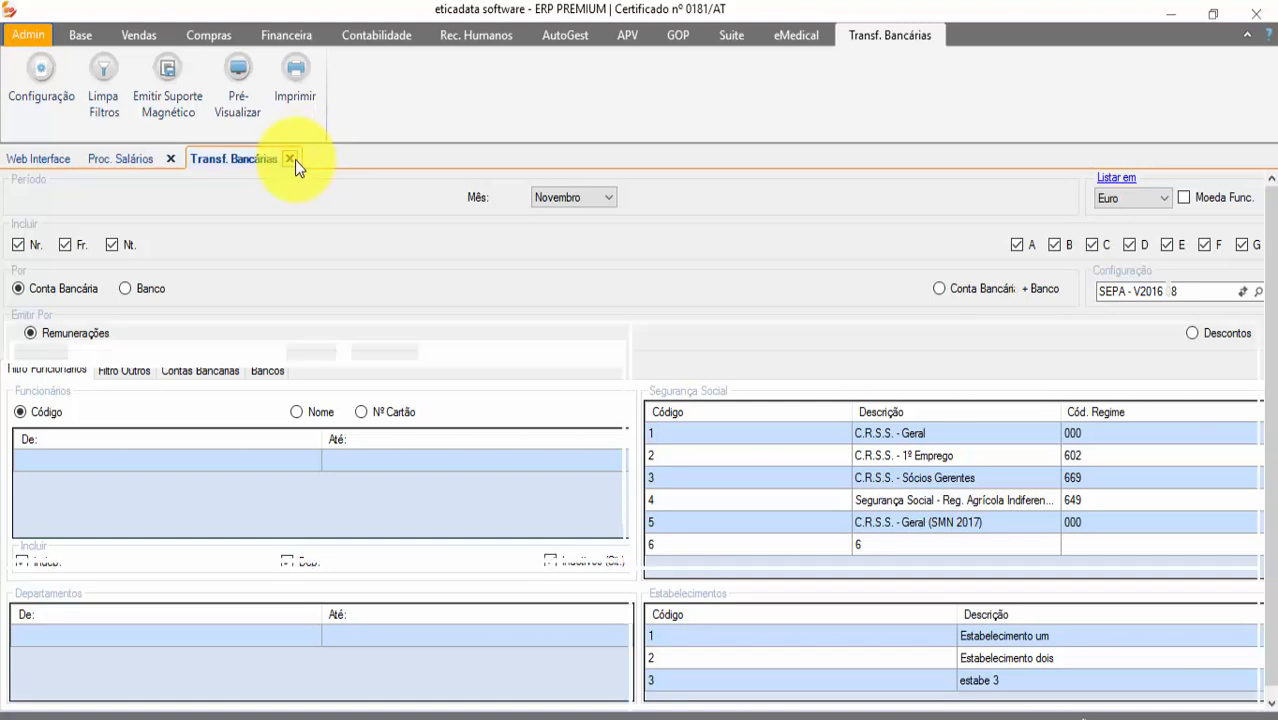
pyautogui.click(289, 159)
pyautogui.click(170, 158)
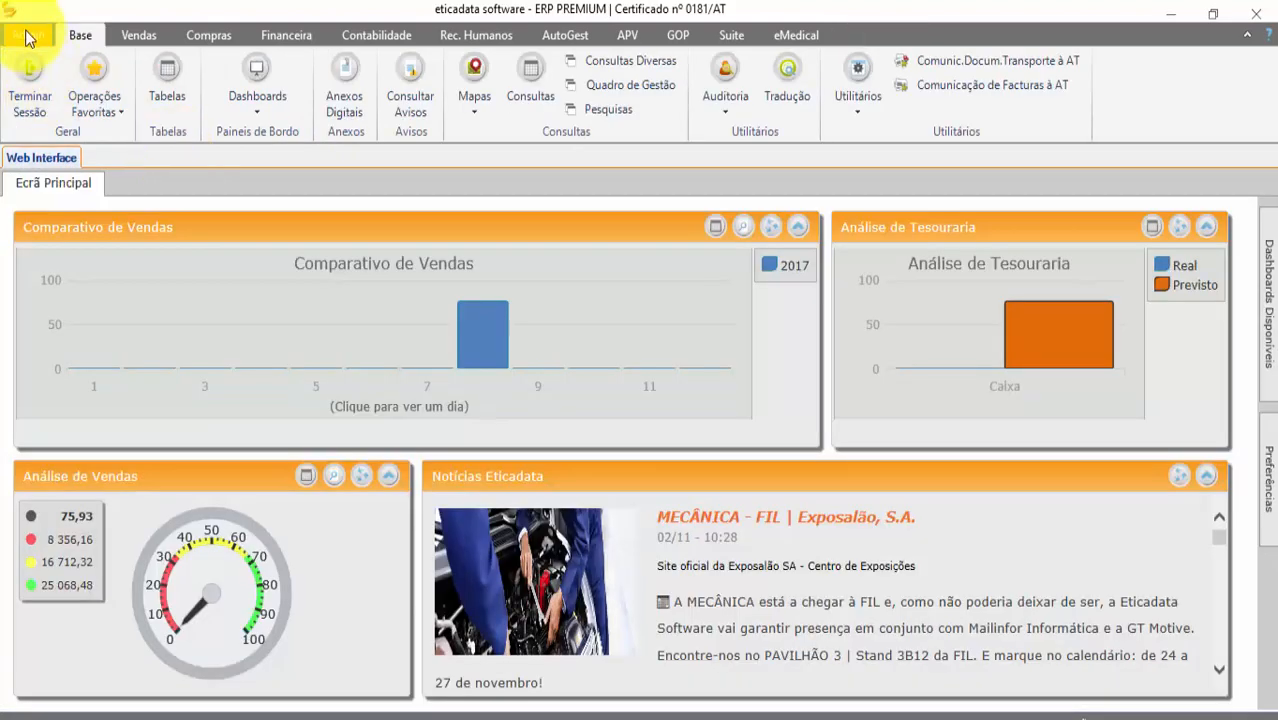
# - Set the processing period type to Periódico in company 1702P's GRH Processamento settings and save the company
pyautogui.click(24, 35)
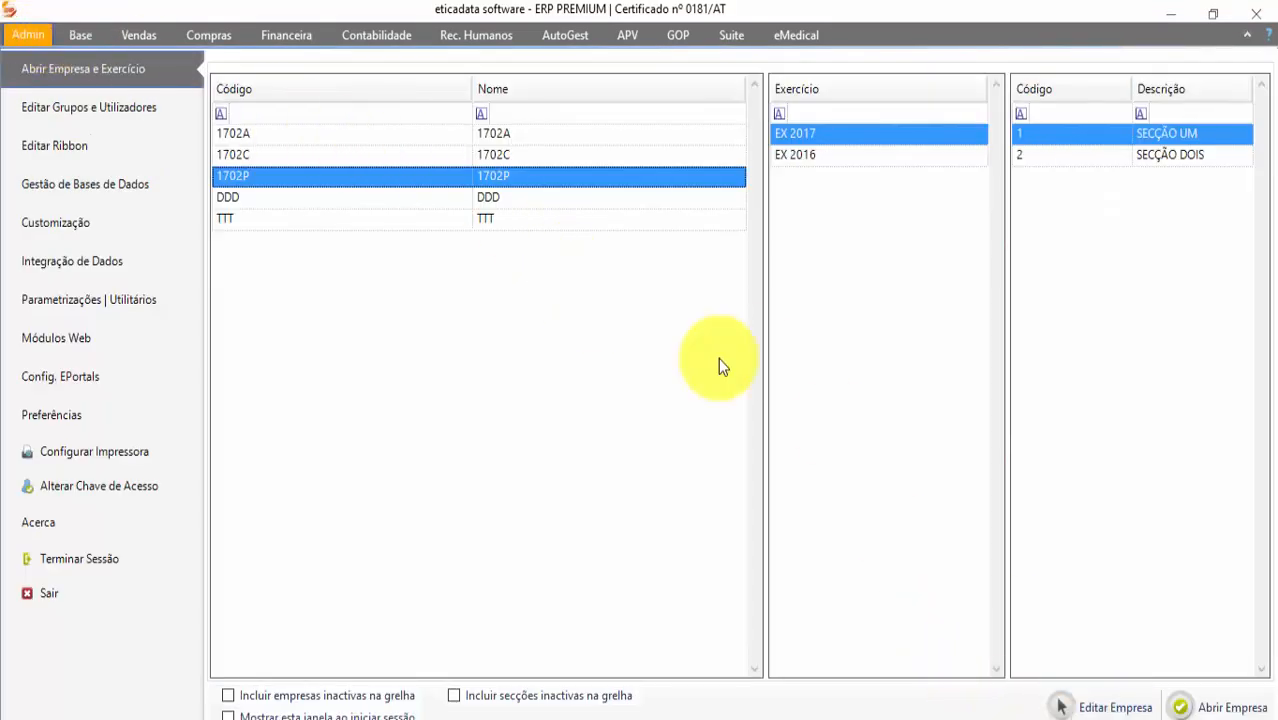
pyautogui.click(1068, 708)
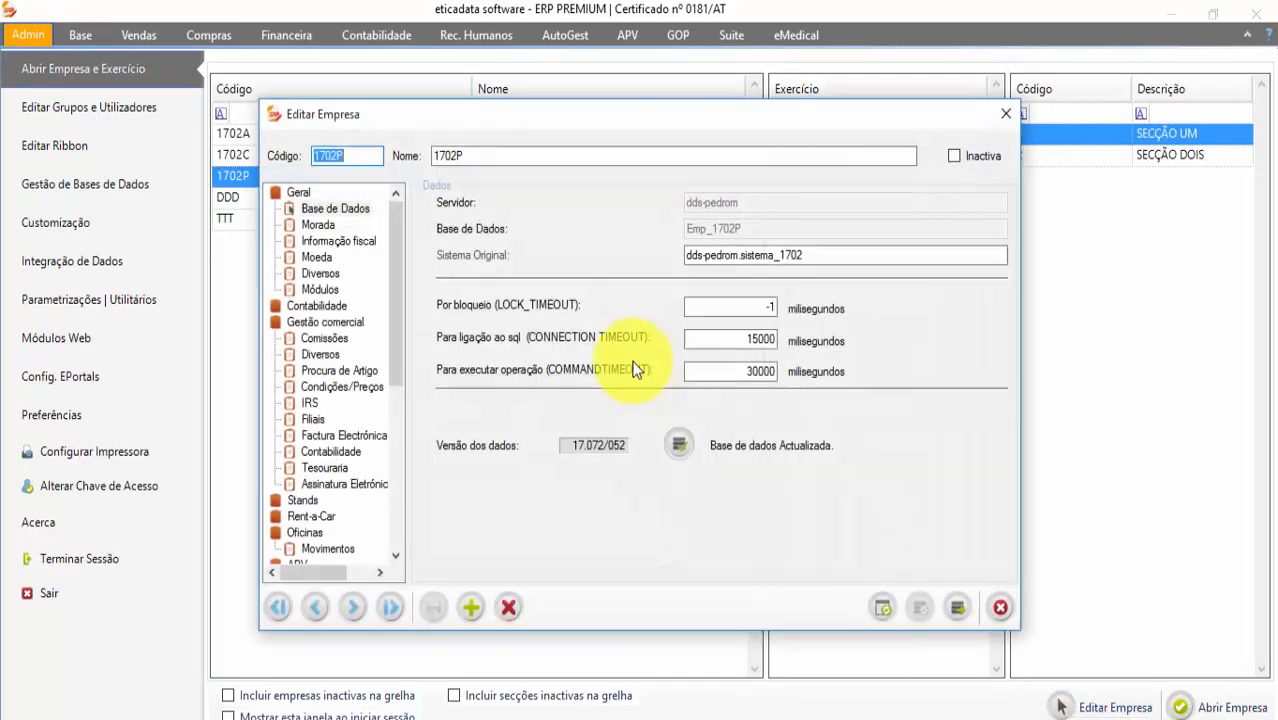
pyautogui.moveTo(397, 285); pyautogui.dragTo(390, 404)
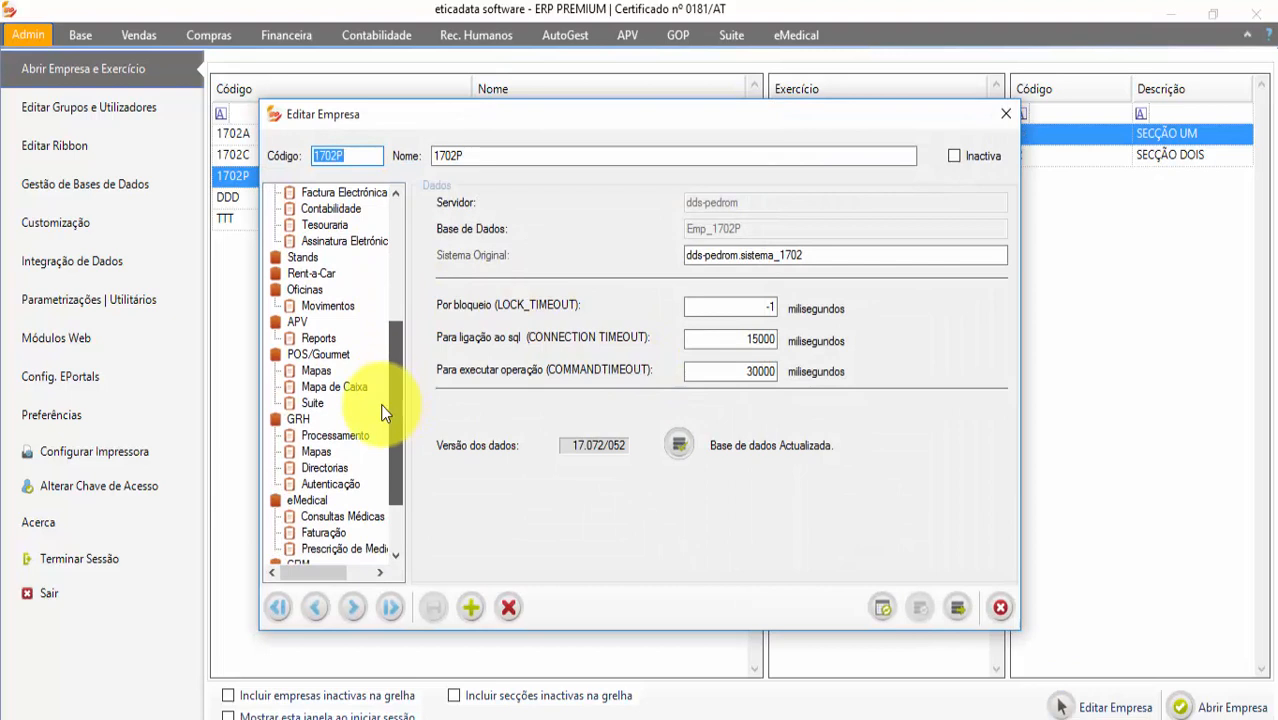
pyautogui.click(322, 440)
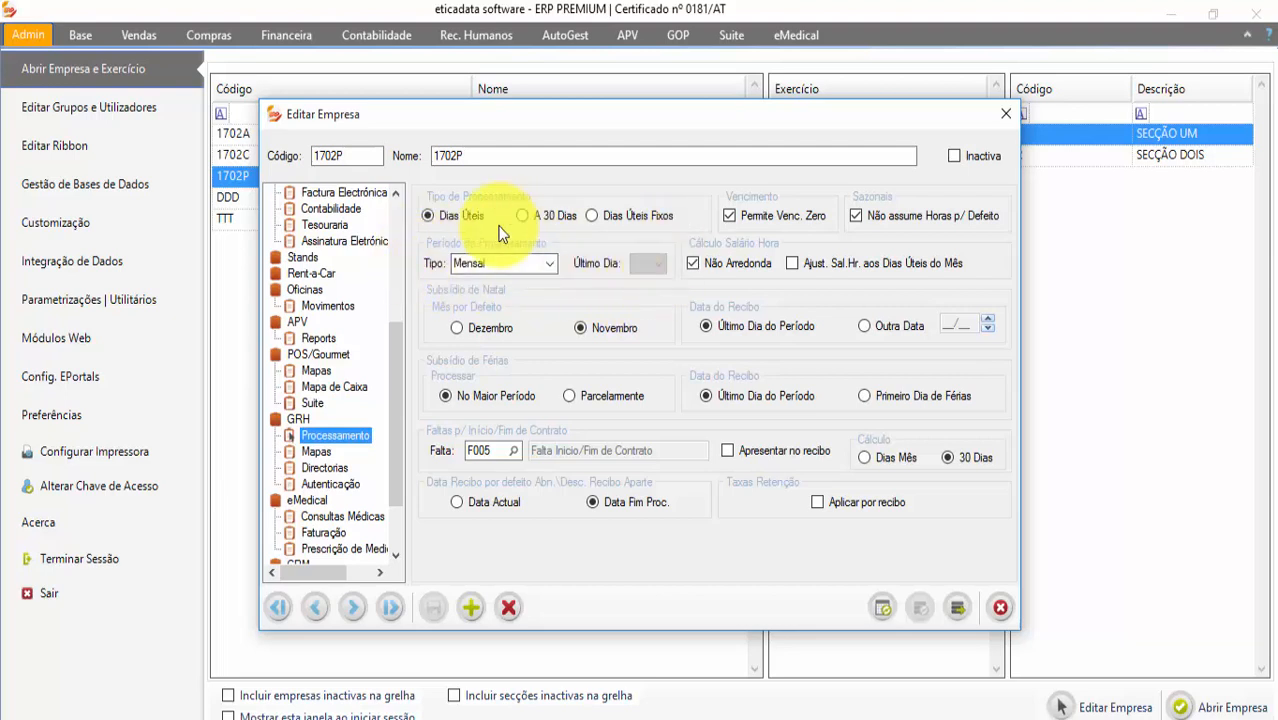
pyautogui.click(552, 266)
pyautogui.click(502, 285)
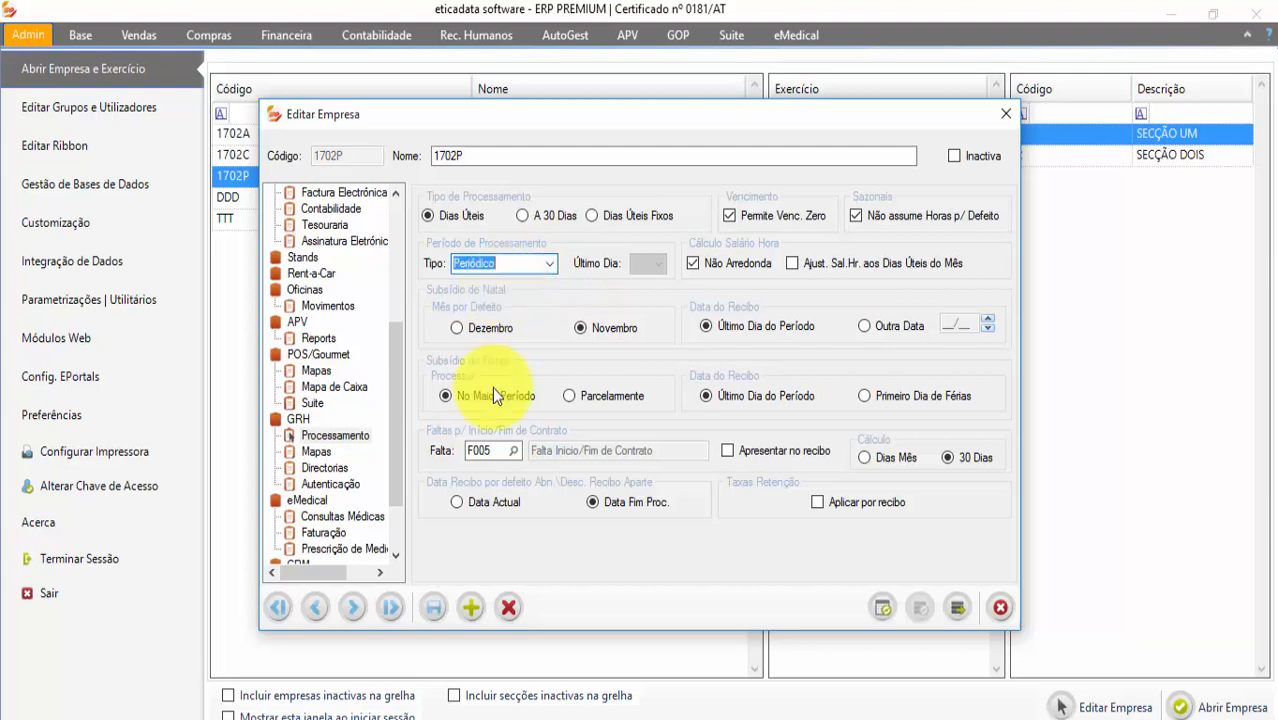
pyautogui.click(433, 607)
pyautogui.click(1000, 607)
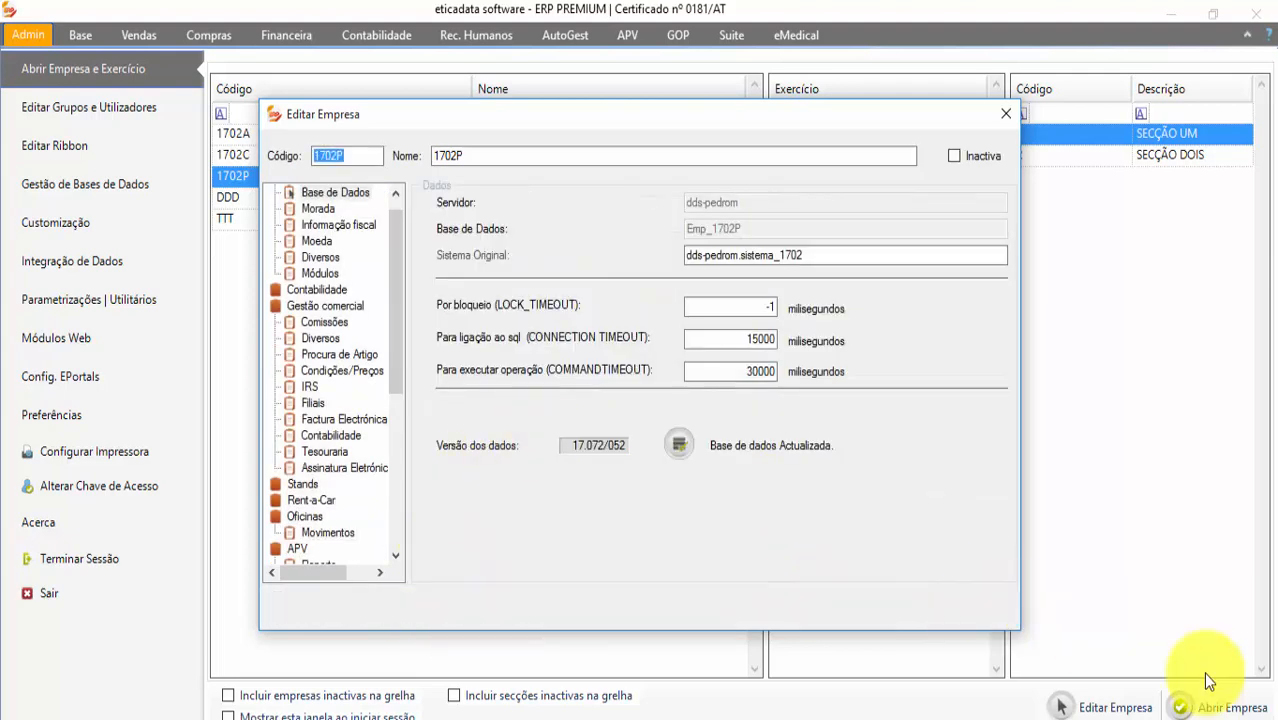
# - Open company 1702P with exercise EX 2017 and section 1, and bring up salary processing
pyautogui.click(1206, 706)
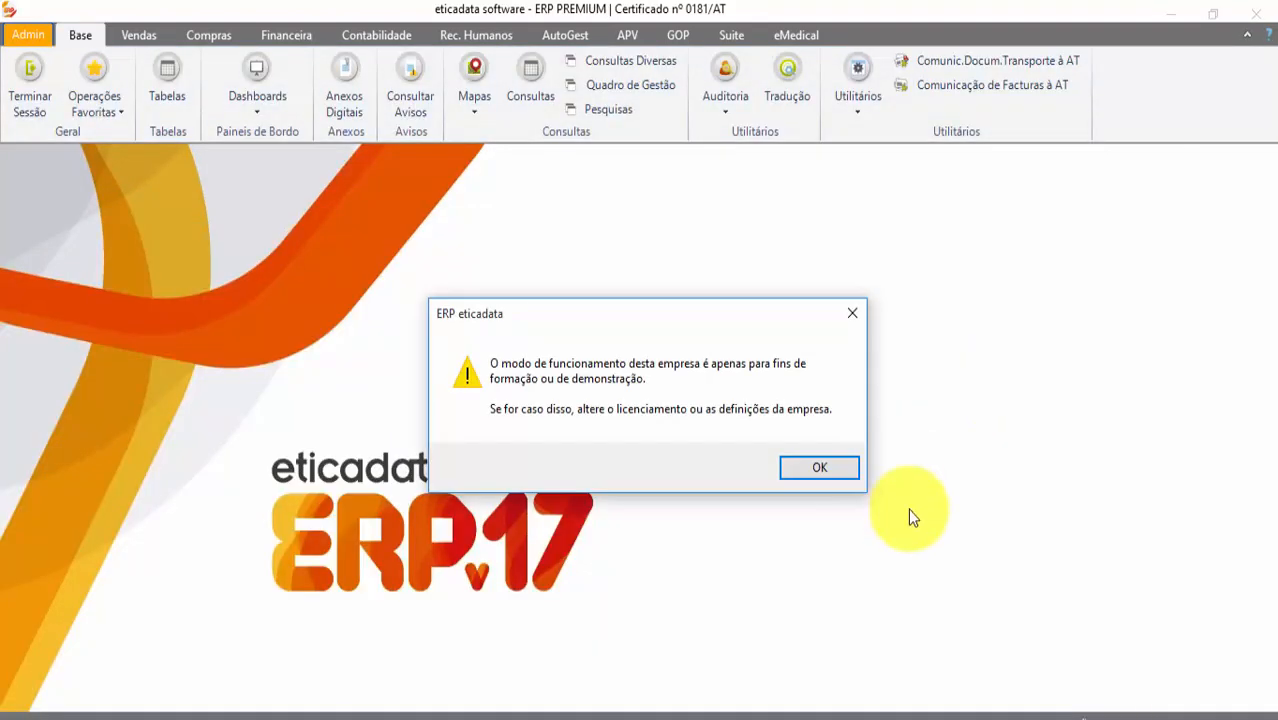
pyautogui.click(819, 468)
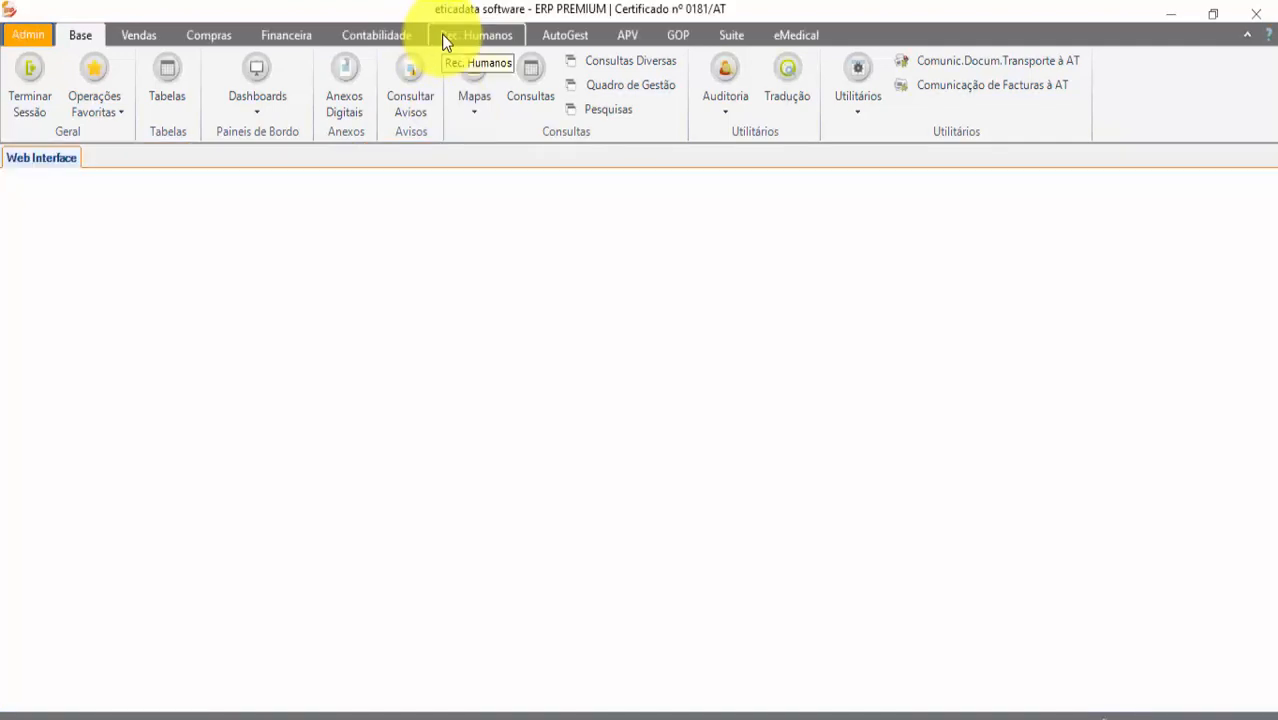
pyautogui.click(441, 34)
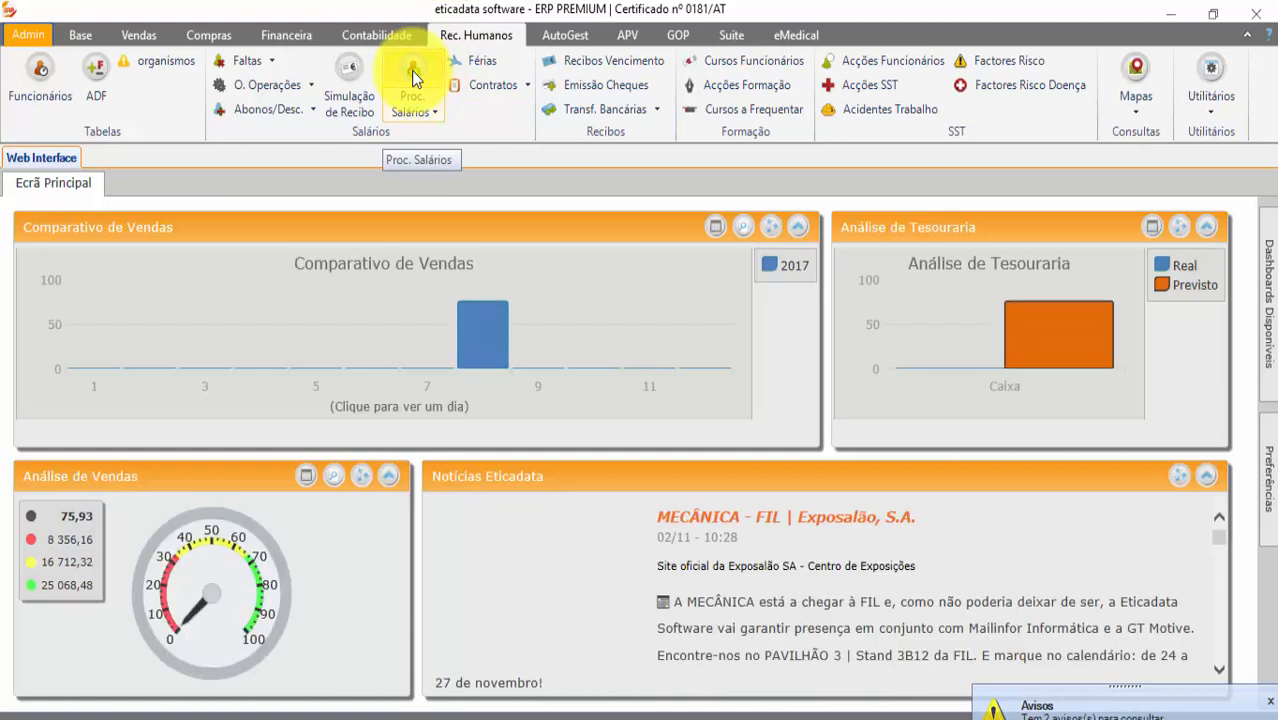
pyautogui.click(411, 70)
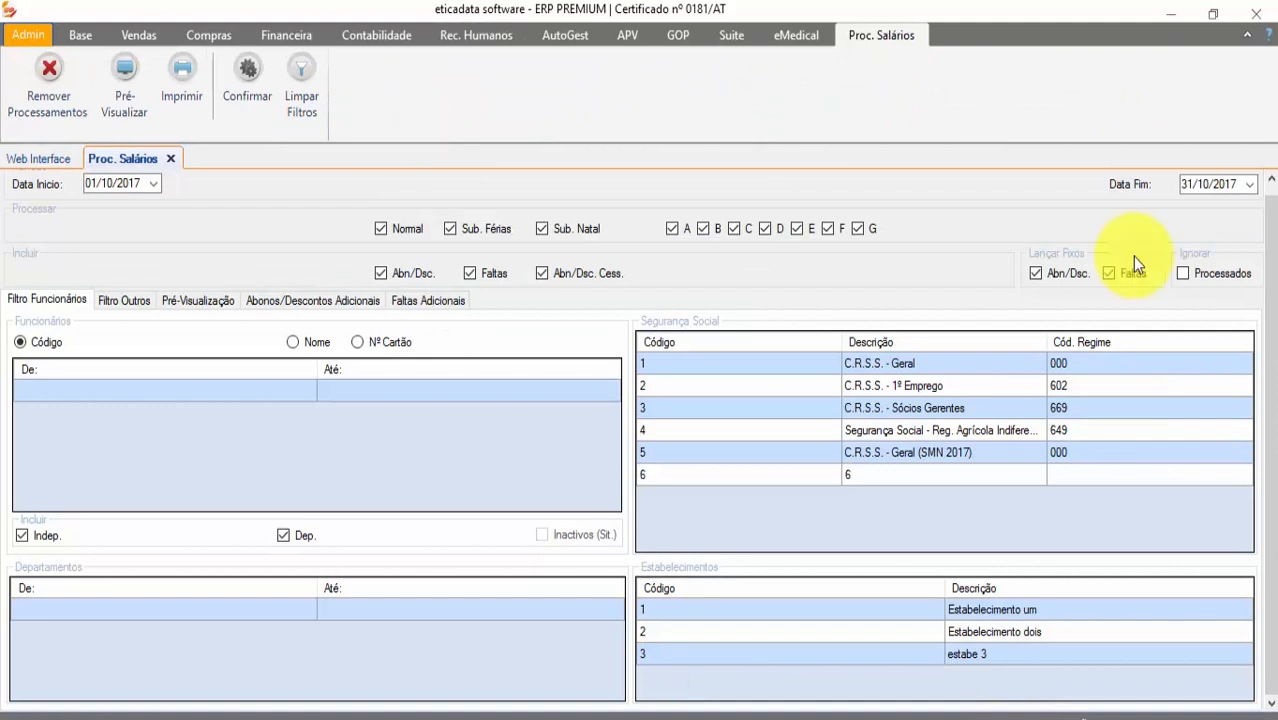
# - Set the salary processing end date to 15/10/2017
pyautogui.scroll(1, 1250, 275)
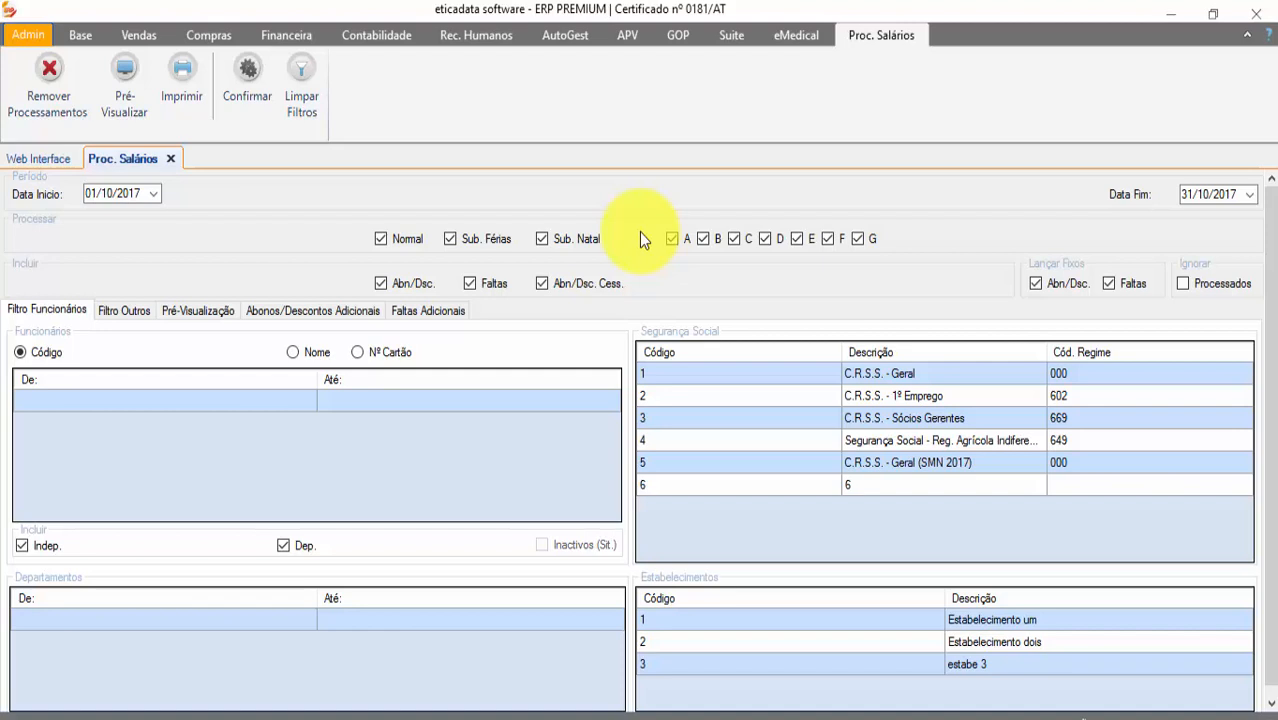
pyautogui.click(1186, 199)
pyautogui.write('15')
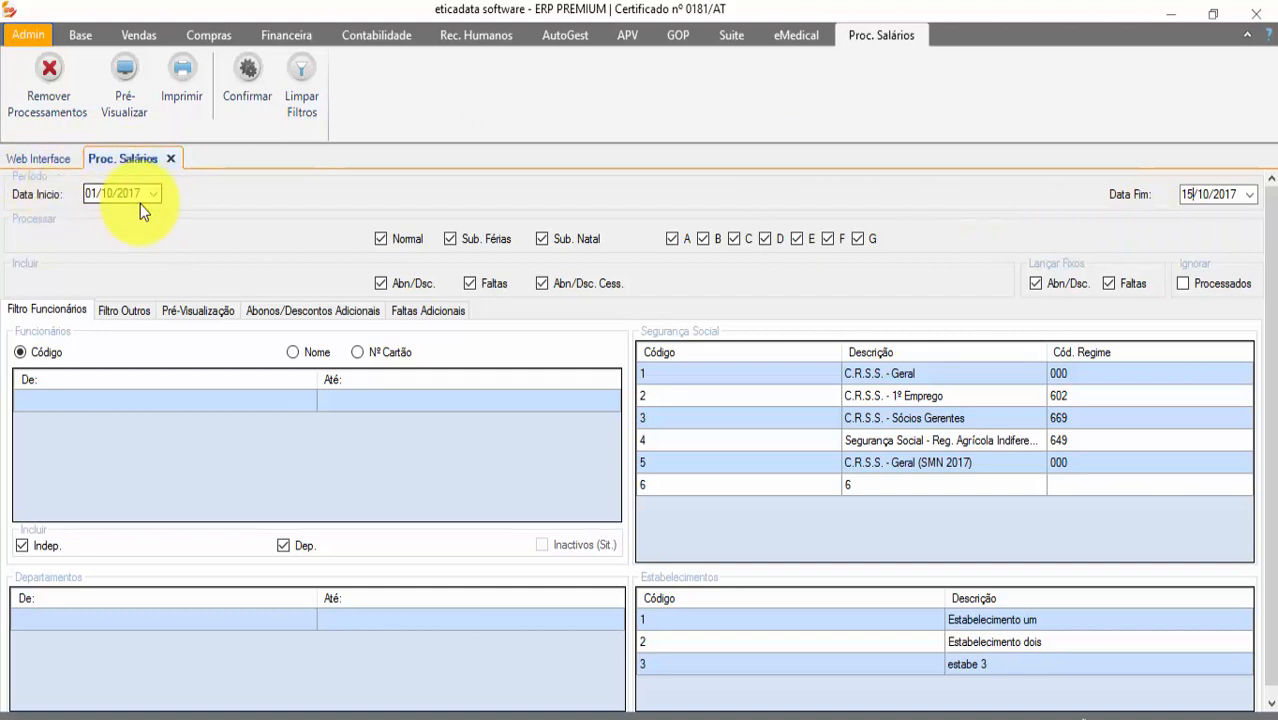
# - Limit the employee filter to codes from 1020 to 1020 and run the salary processing
pyautogui.click(230, 398)
pyautogui.write('1020')
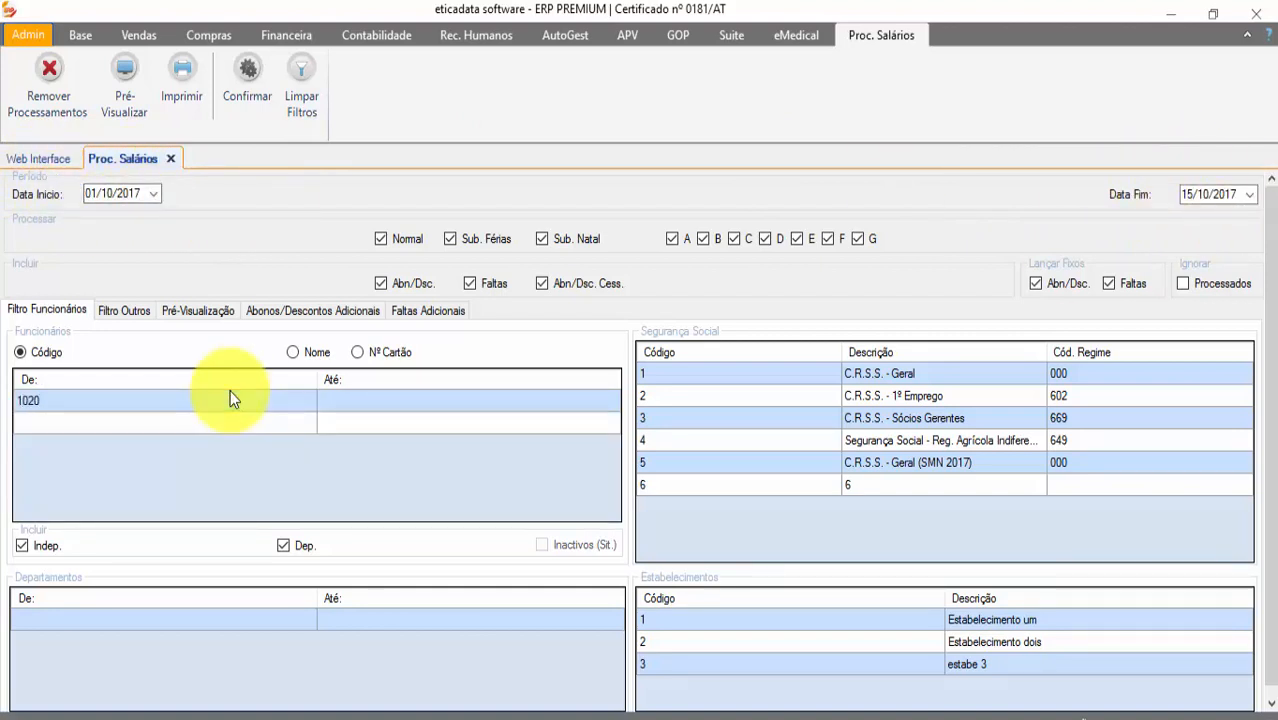
pyautogui.click(350, 400)
pyautogui.write('100')
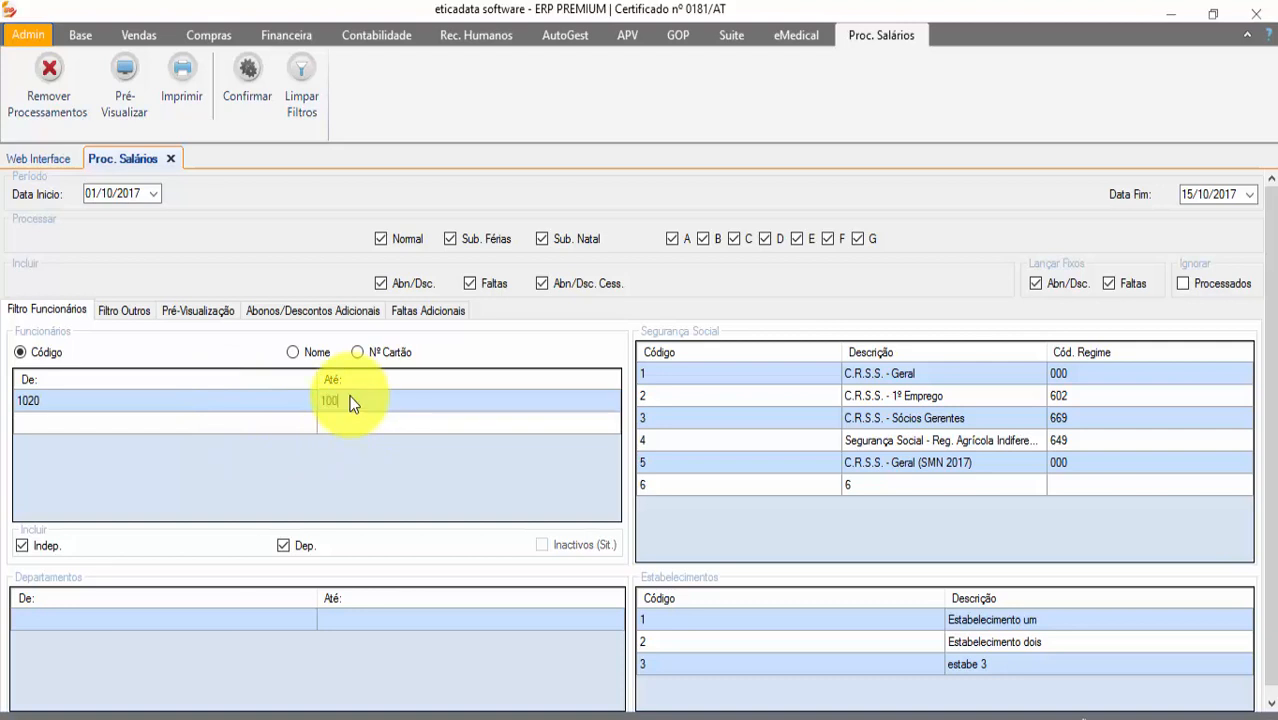
pyautogui.write('0')
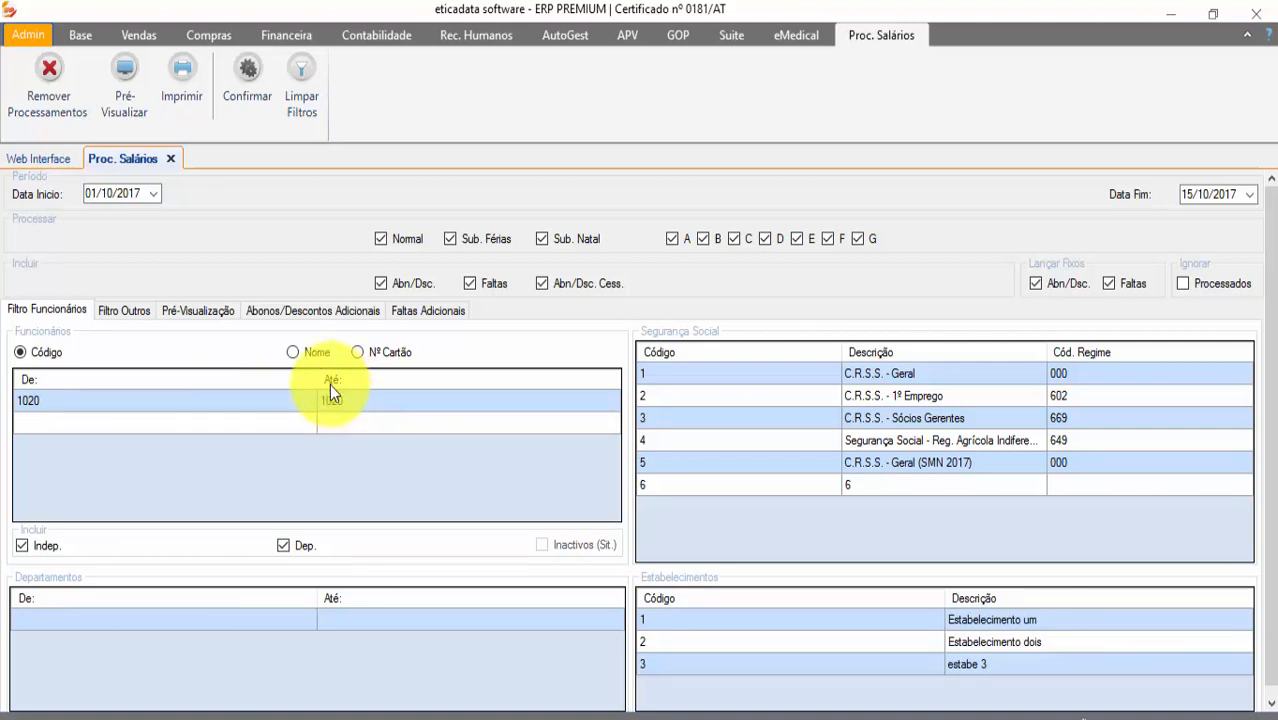
pyautogui.click(285, 402)
pyautogui.click(248, 72)
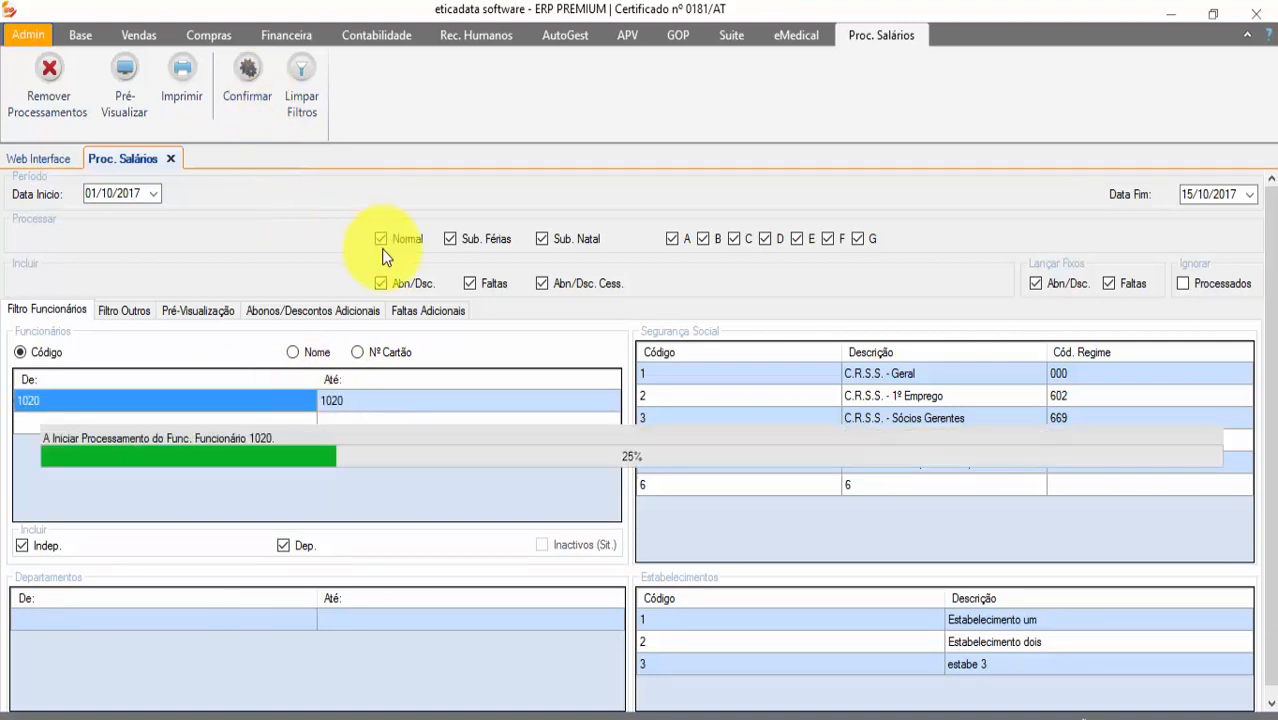
# - Check employee 1020's completed salary processing in Consulta de Processamentos and return to salary processing
pyautogui.click(472, 32)
pyautogui.click(435, 112)
pyautogui.click(427, 128)
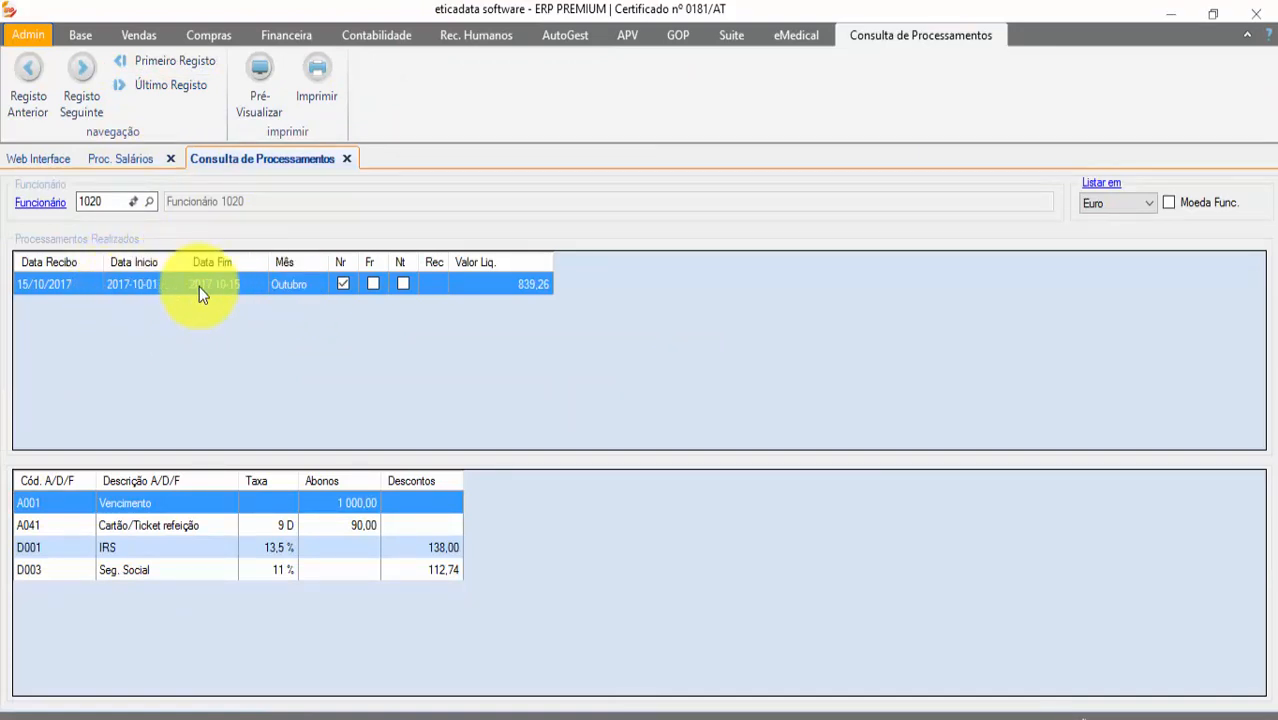
pyautogui.click(106, 160)
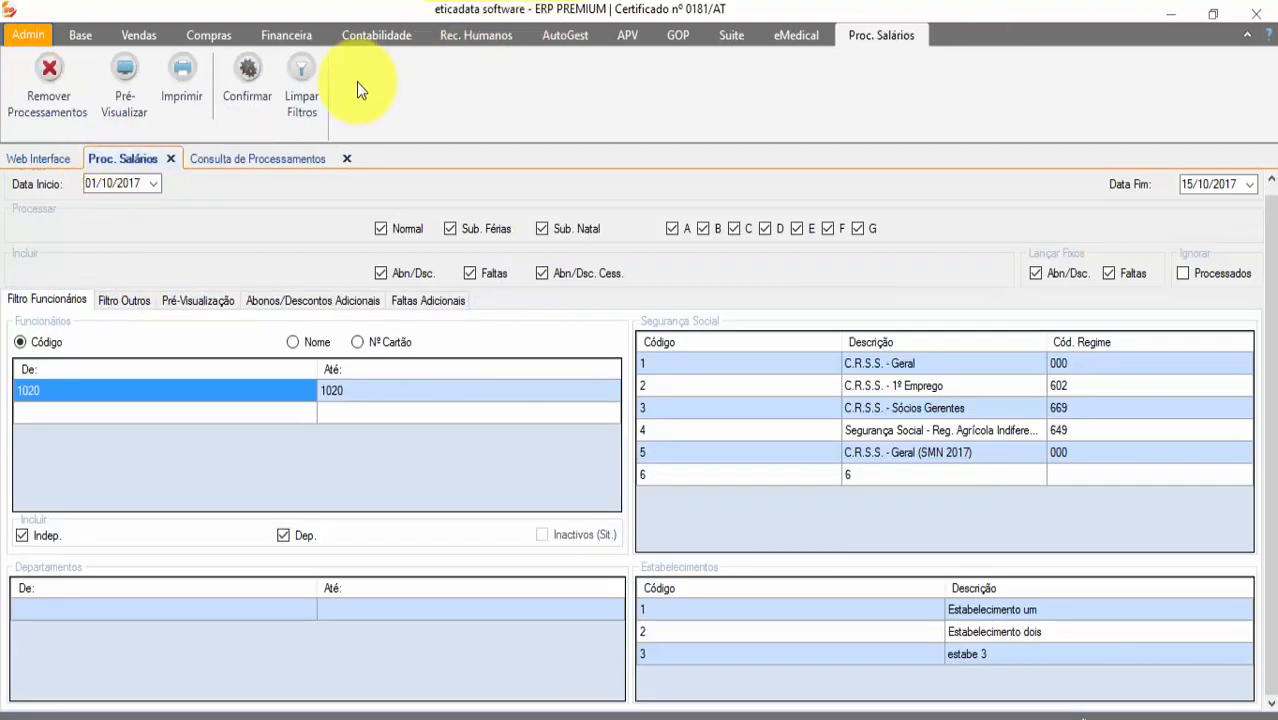
pyautogui.scroll(1, 1256, 332)
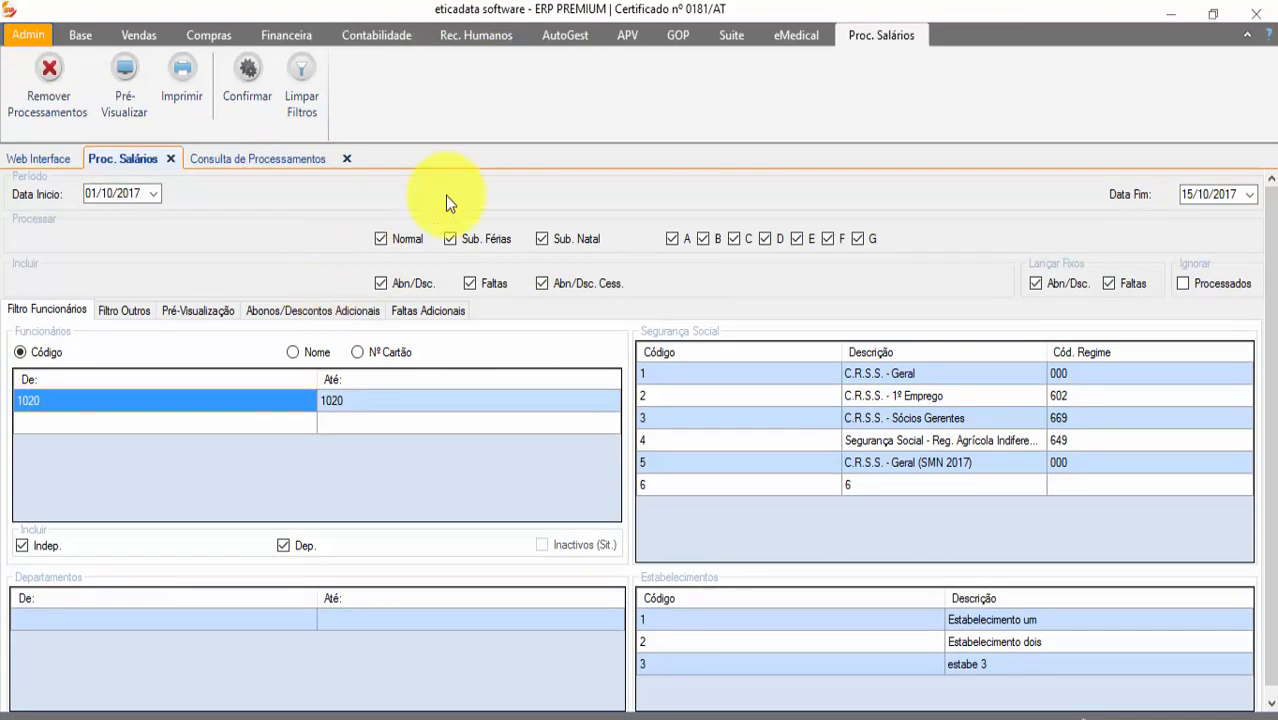
# - Open bank transfers and set the period from 01/10/2017 to 15/10/2017
pyautogui.click(490, 37)
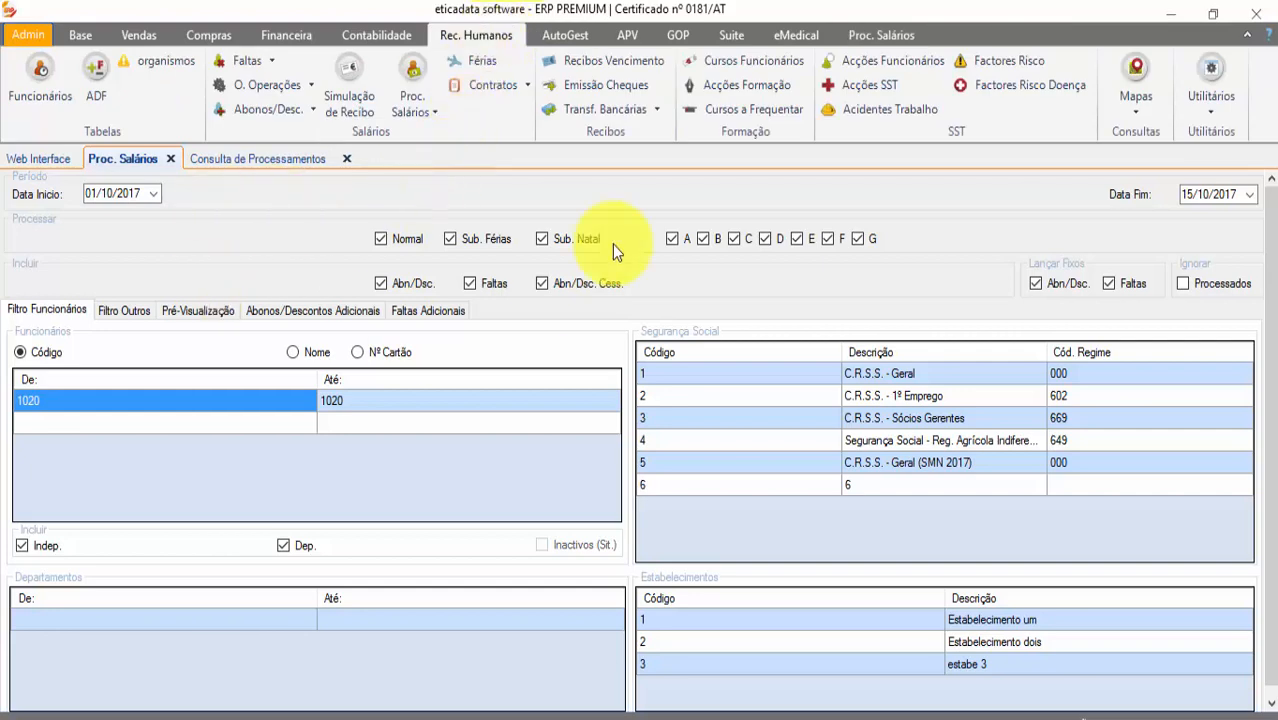
pyautogui.click(620, 110)
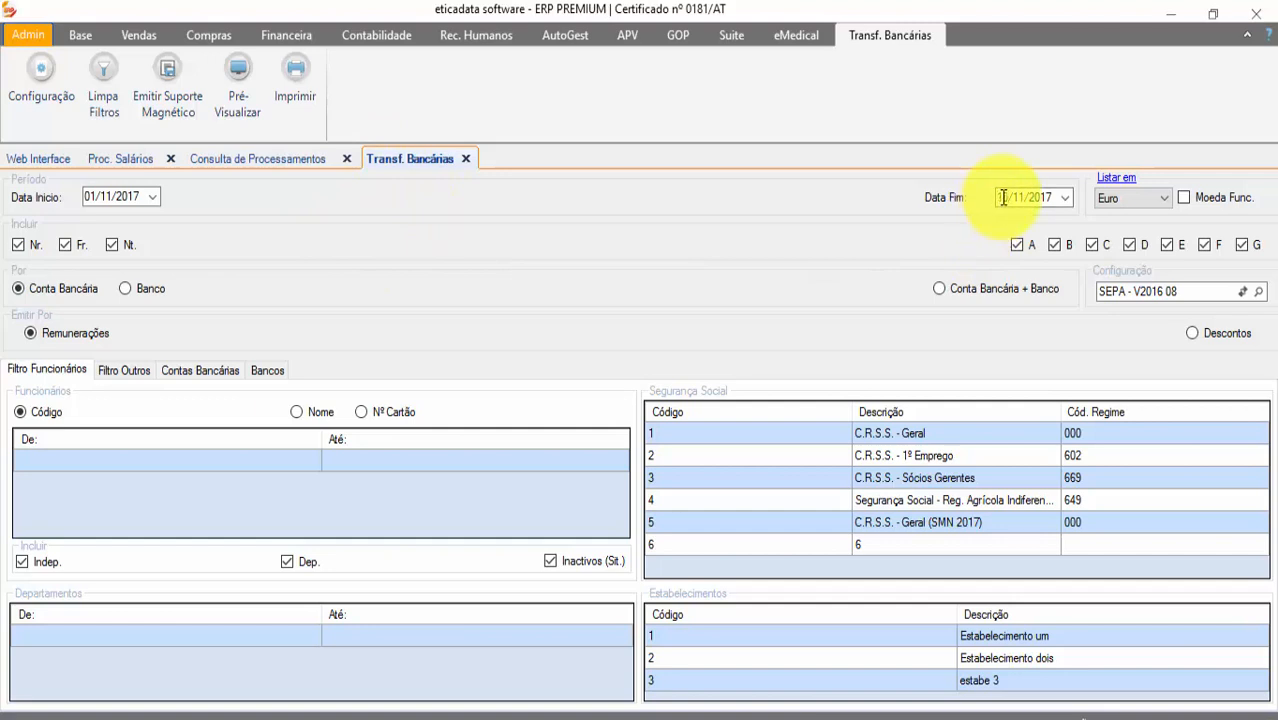
pyautogui.click(107, 197)
pyautogui.write('0')
pyautogui.click(1016, 197)
pyautogui.write('0')
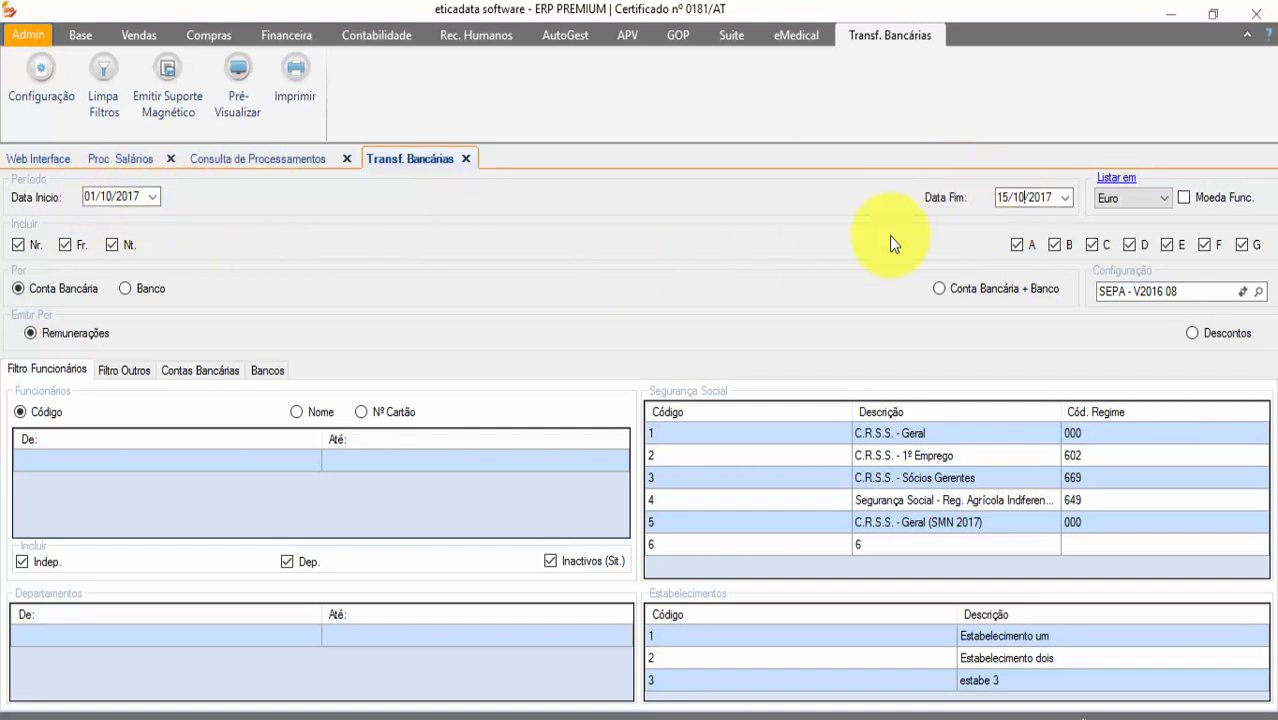
# - Preview the bank transfer list for the period, review the amounts, and close the preview and bank transfers
pyautogui.click(240, 80)
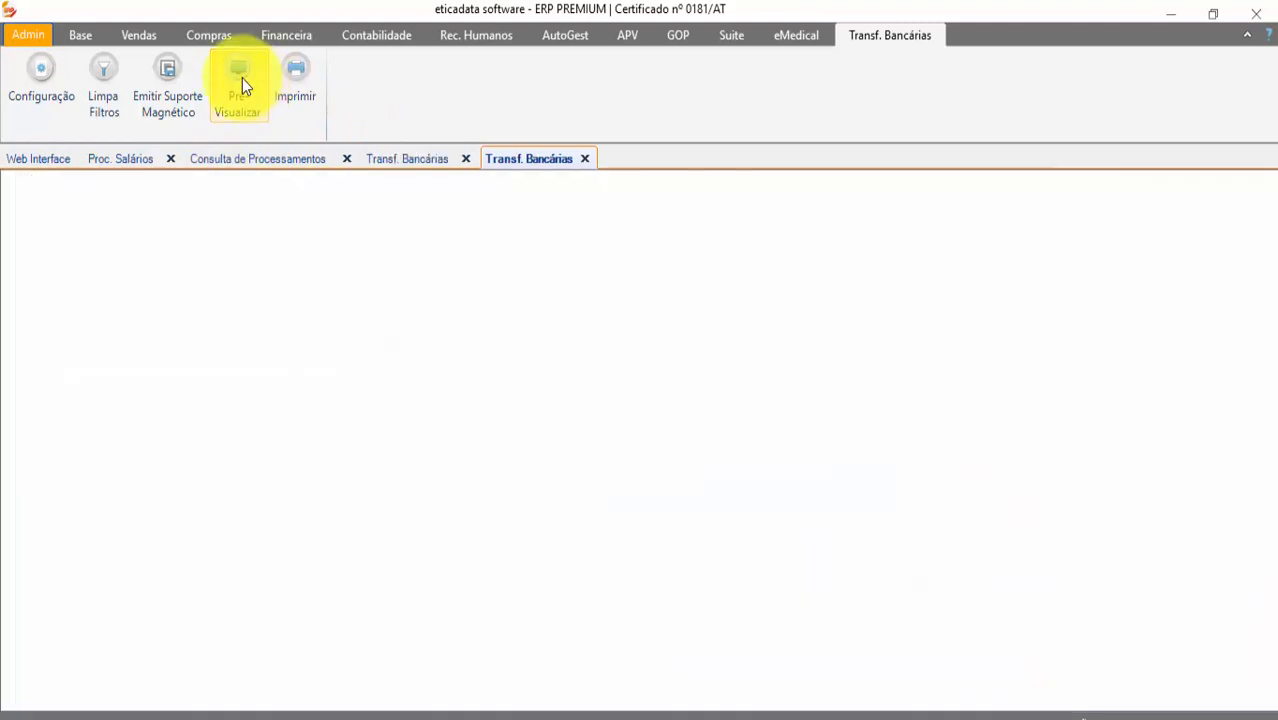
pyautogui.scroll(-3, 354, 361)
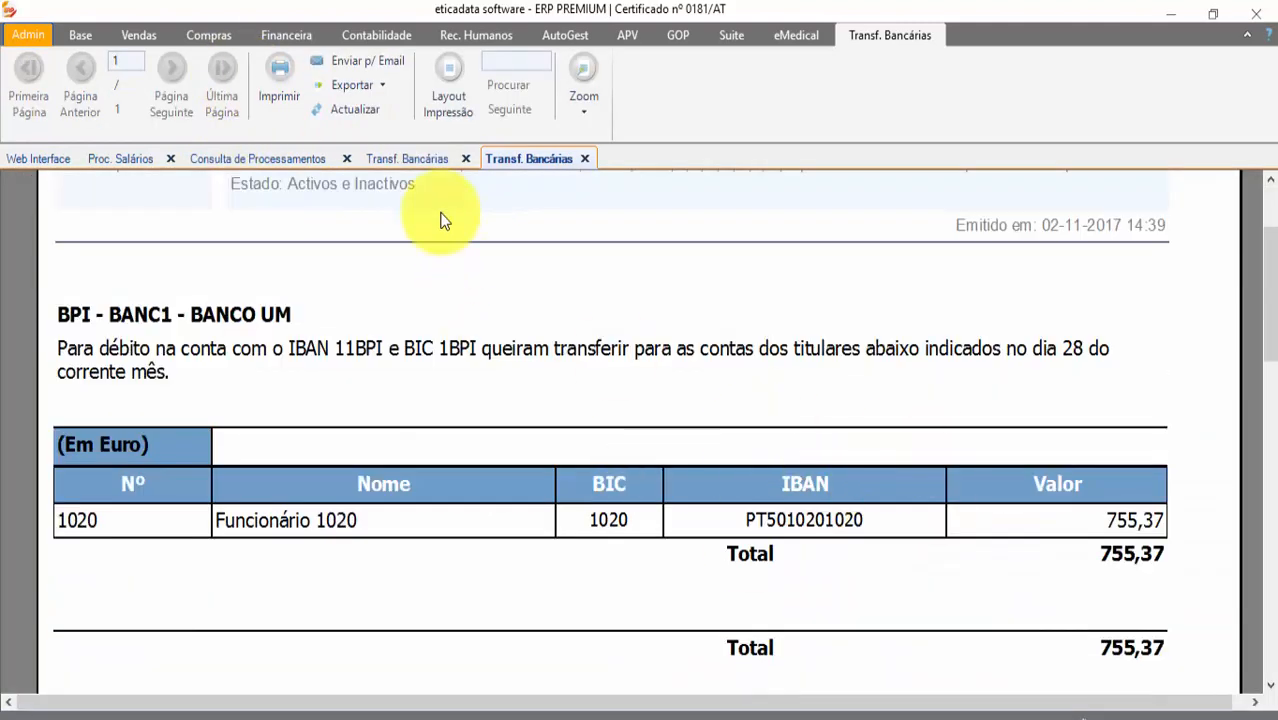
pyautogui.click(586, 159)
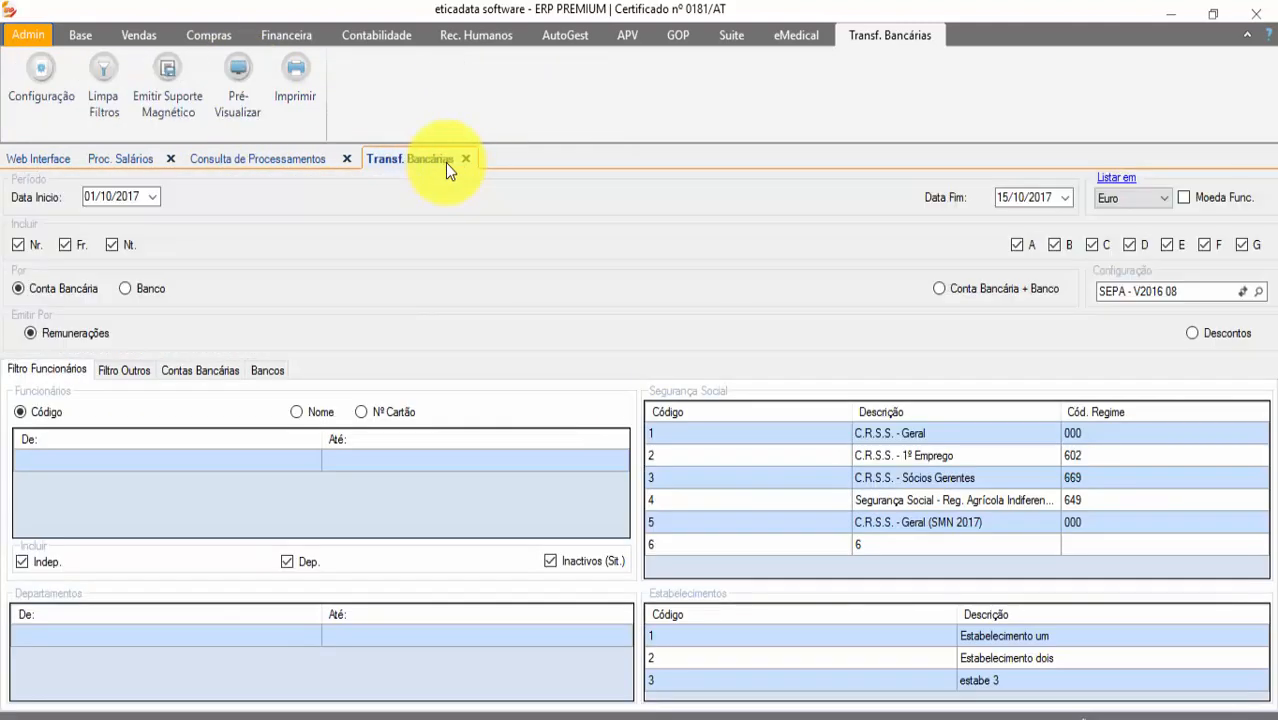
pyautogui.click(466, 160)
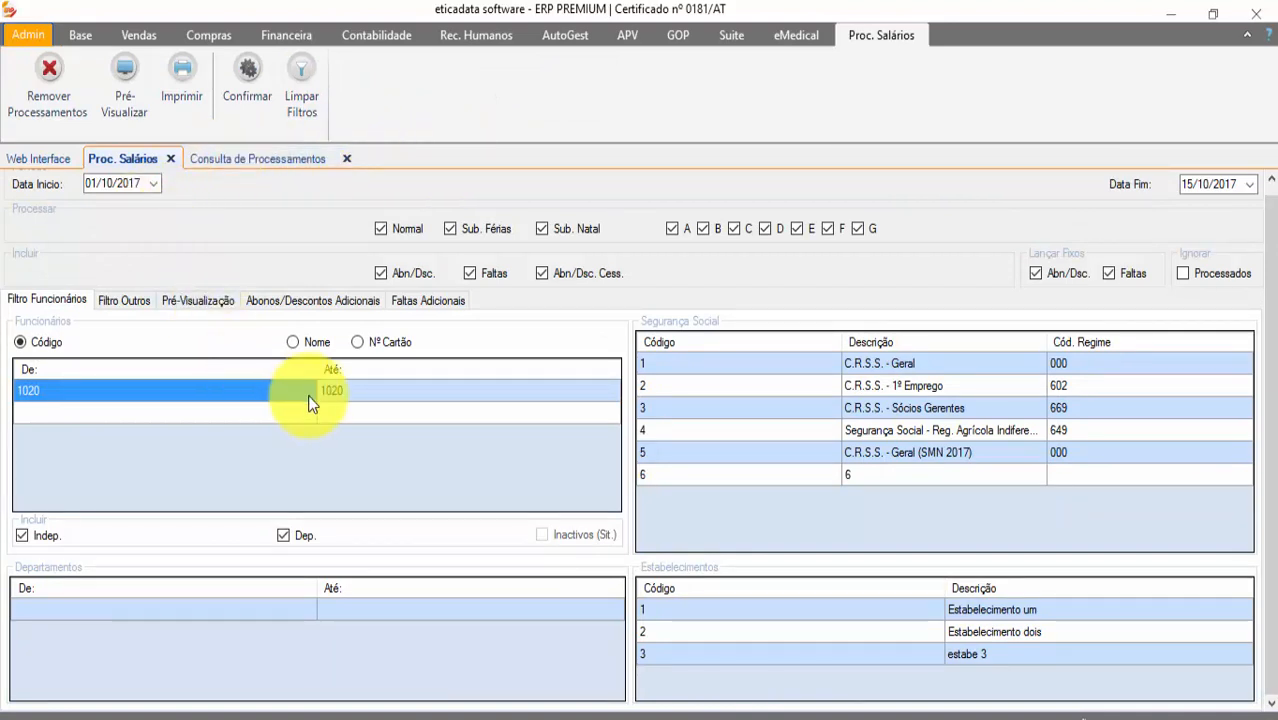
pyautogui.click(337, 391)
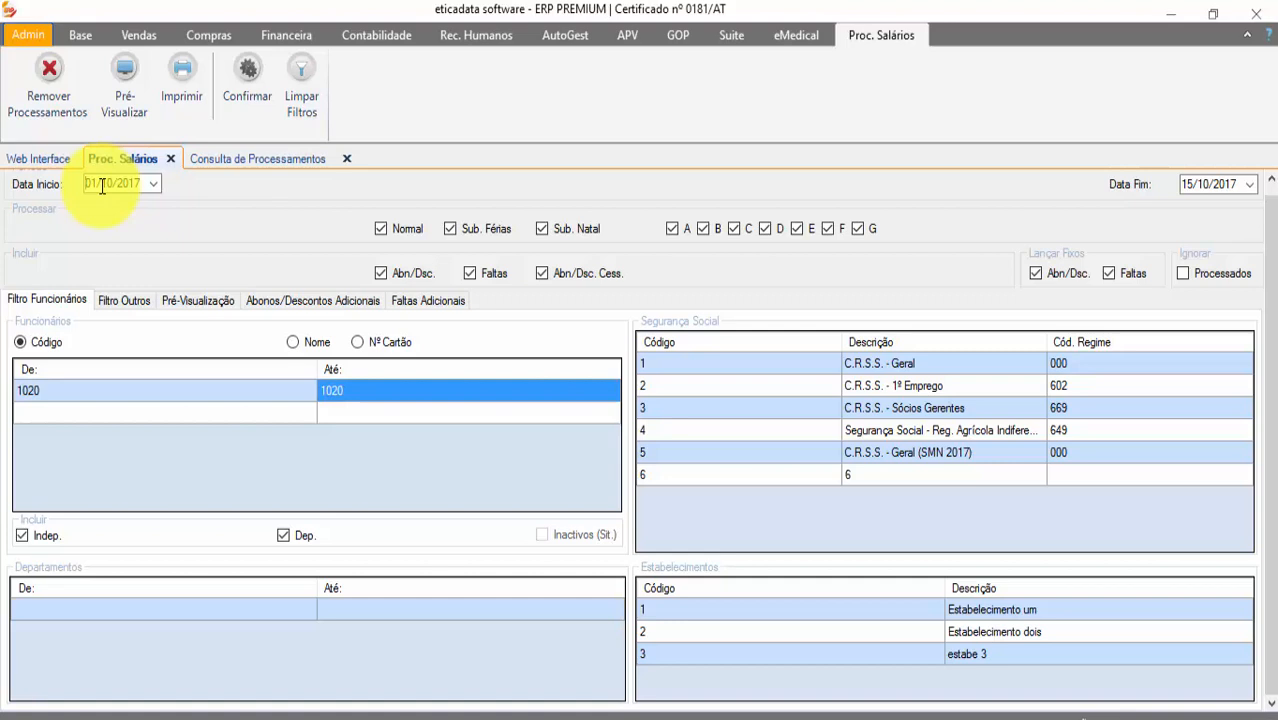
# - Limit the employee filter to codes from 1019 to 1019, set the end date to 31/10/2017, and run the salary processing
pyautogui.click(61, 393)
pyautogui.write('10')
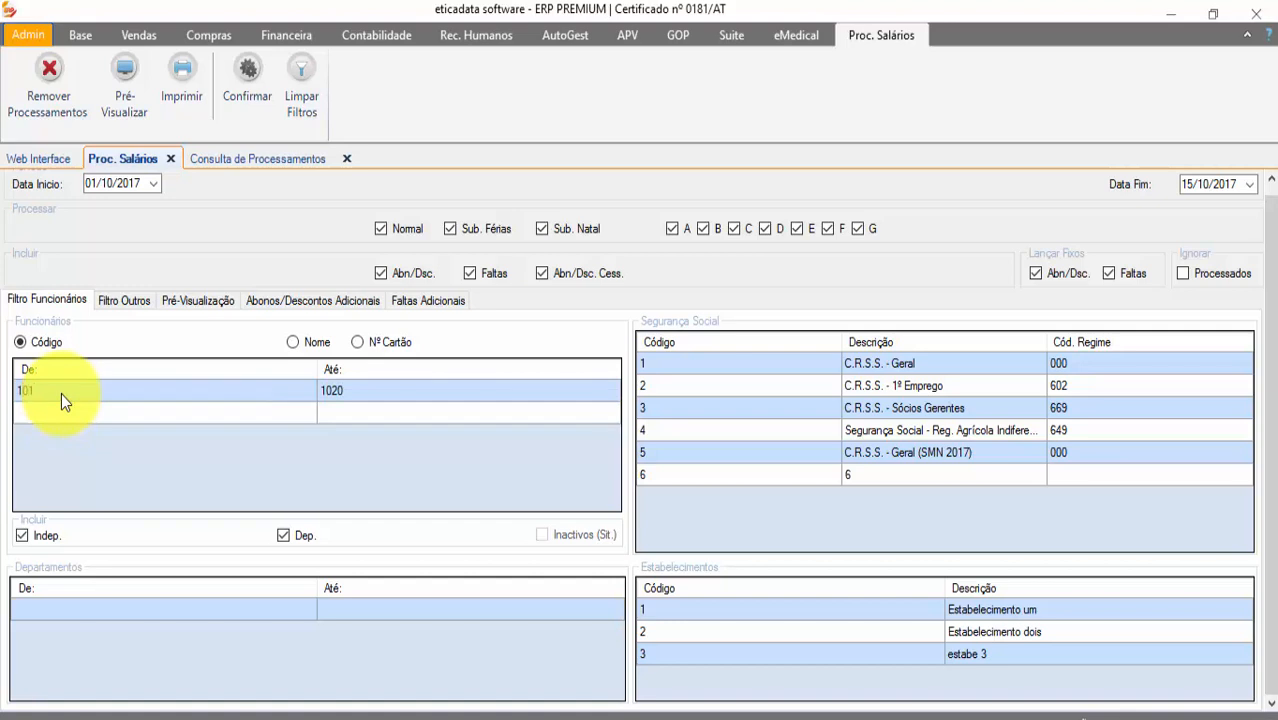
pyautogui.write('19')
pyautogui.click(375, 397)
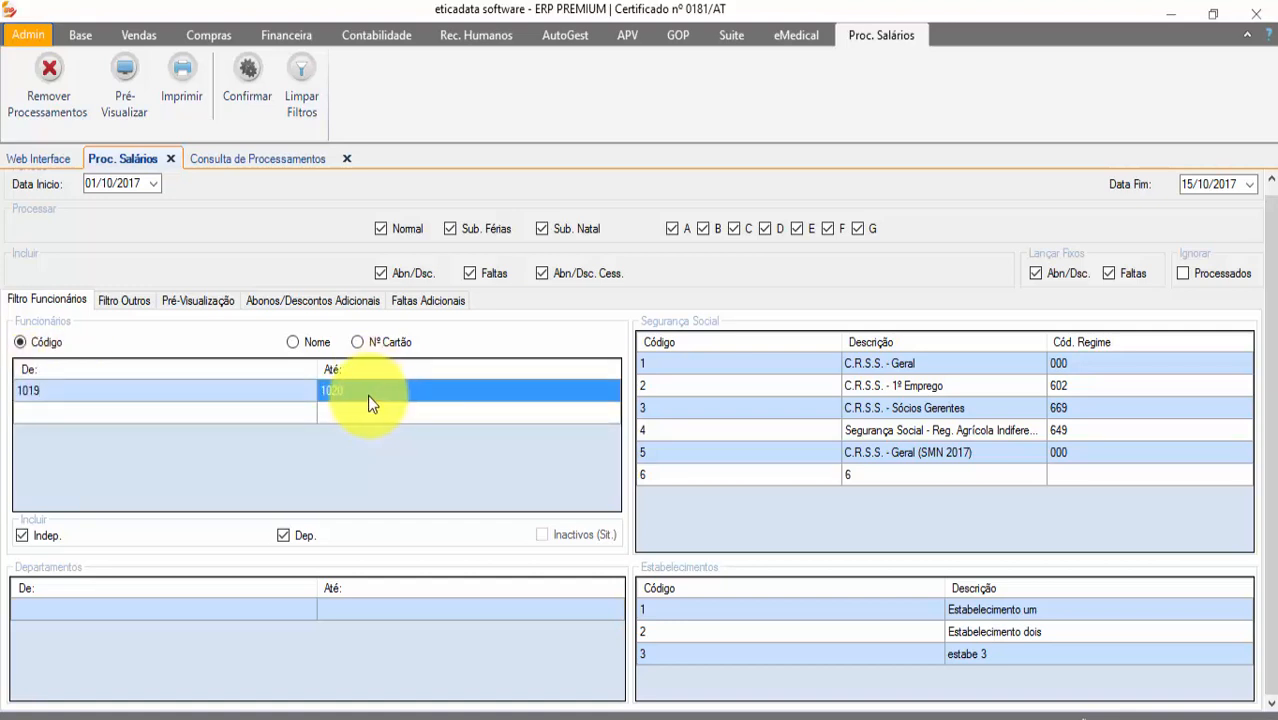
pyautogui.write('19')
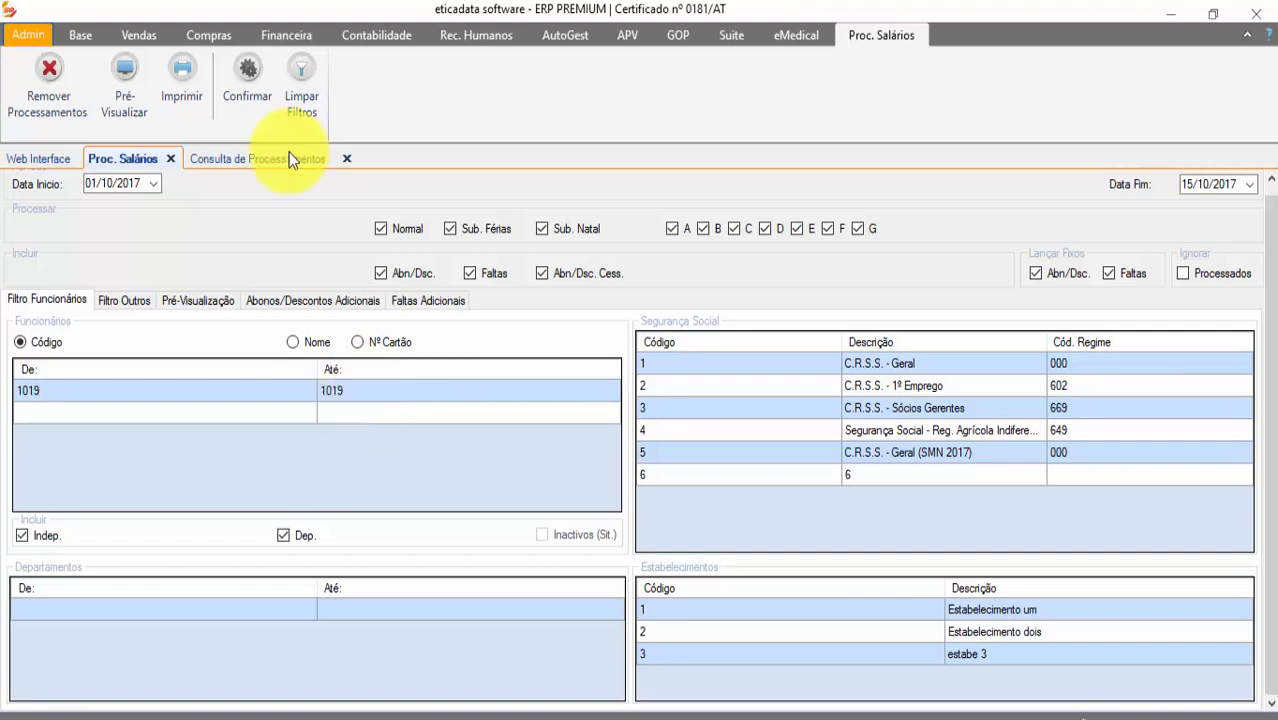
pyautogui.click(1184, 190)
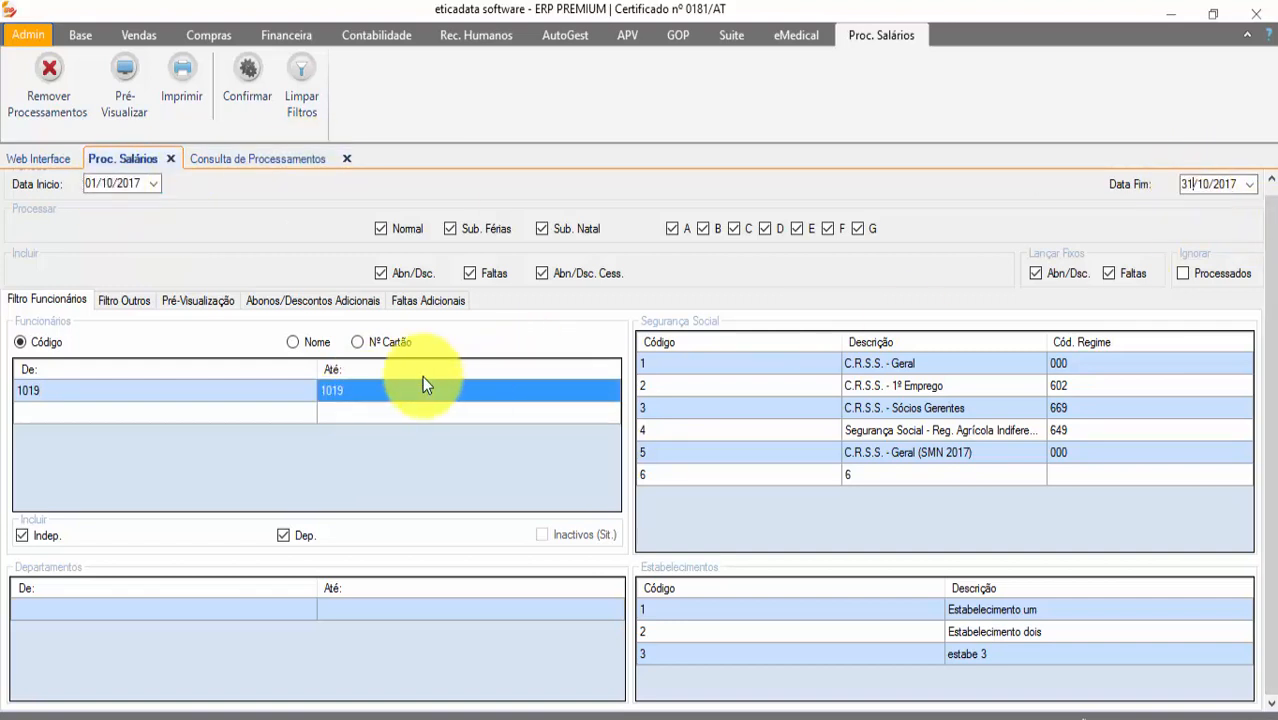
pyautogui.click(255, 395)
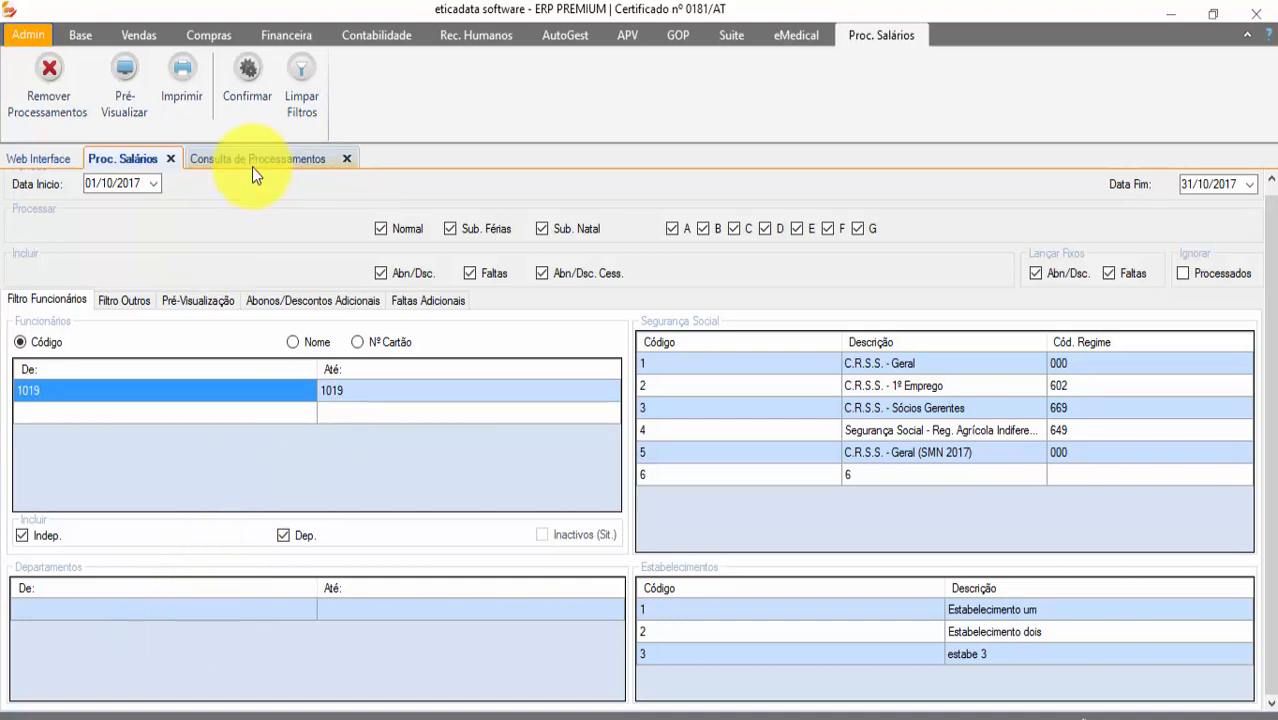
pyautogui.click(247, 68)
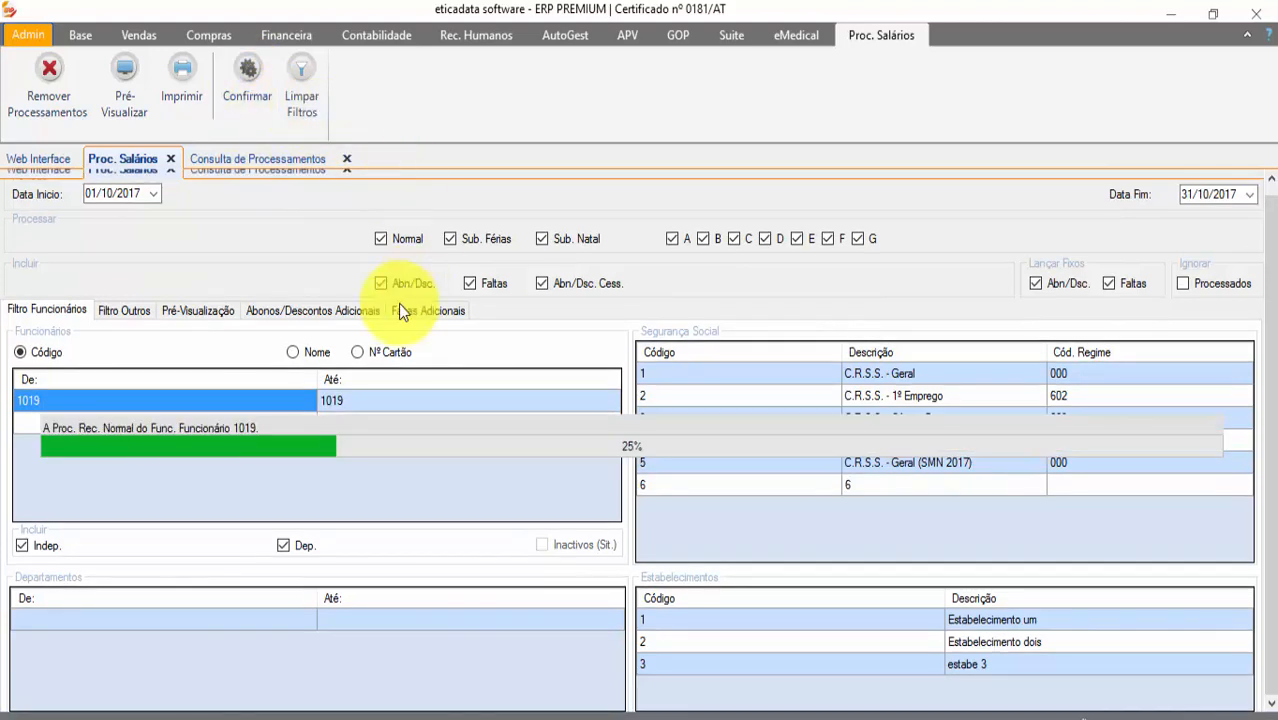
# - Review employee 1019's completed processing in Consulta de Processamentos and return to salary processing
pyautogui.click(251, 160)
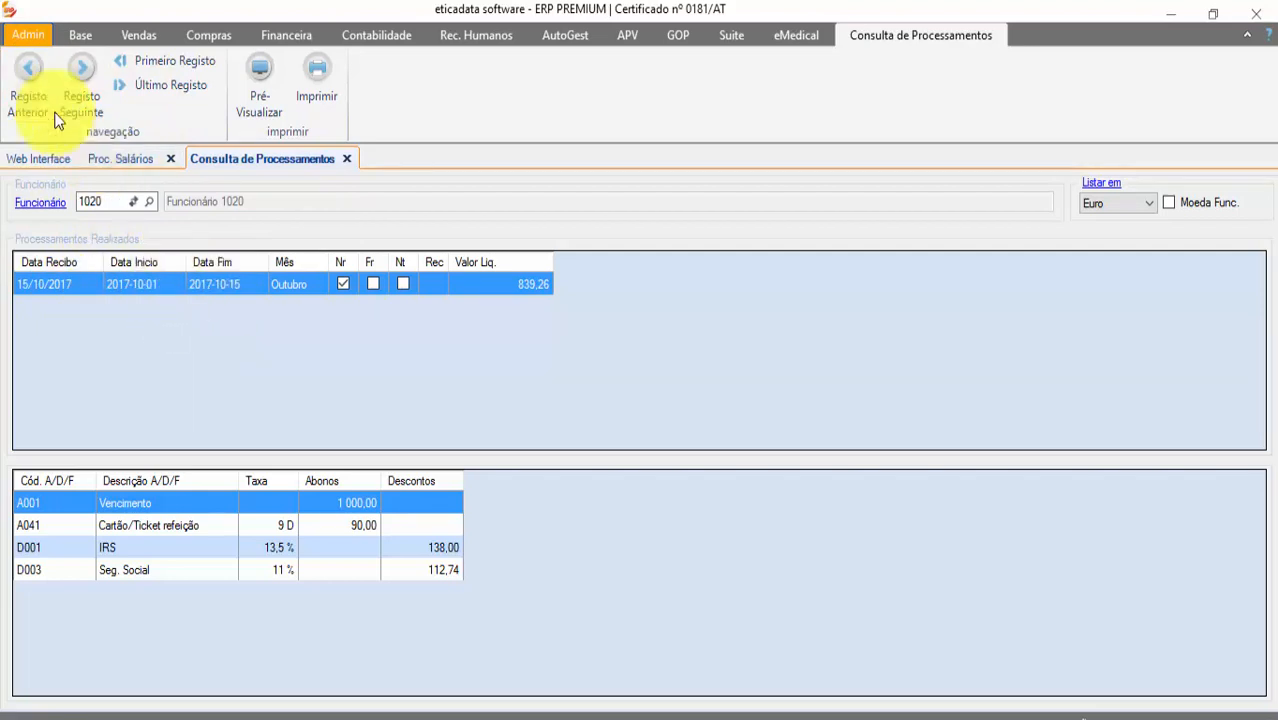
pyautogui.click(30, 85)
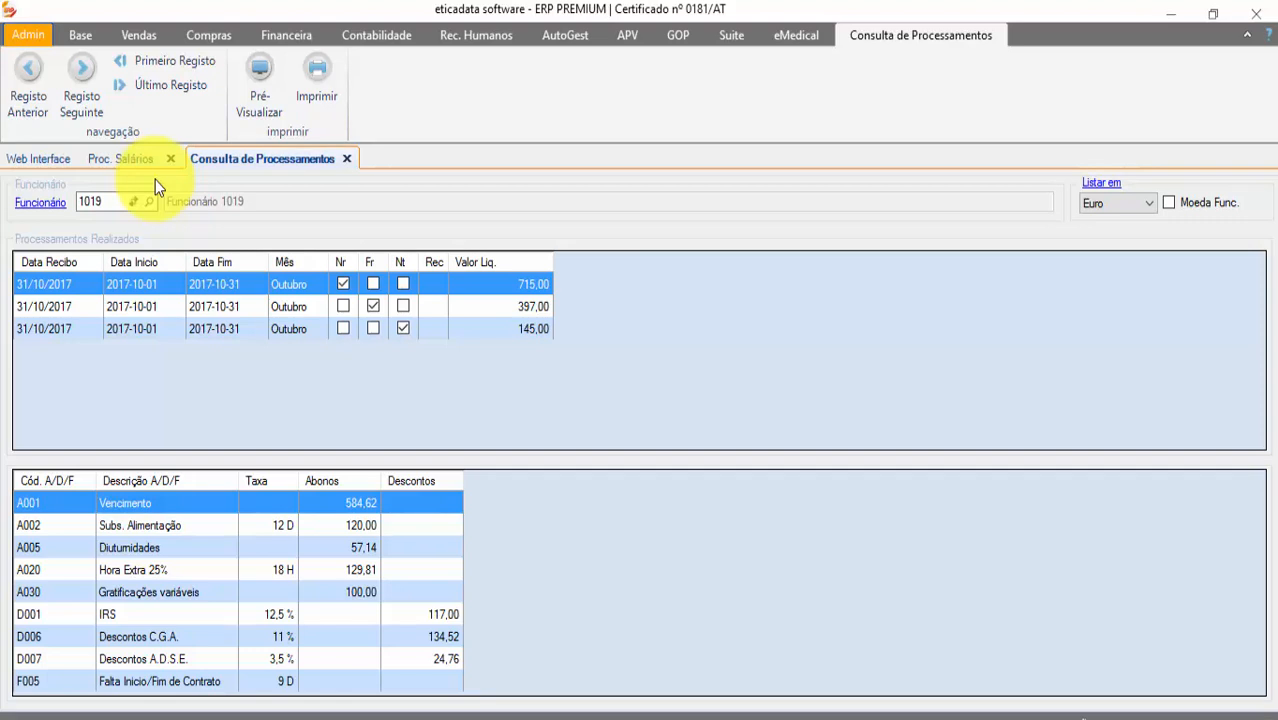
pyautogui.click(122, 160)
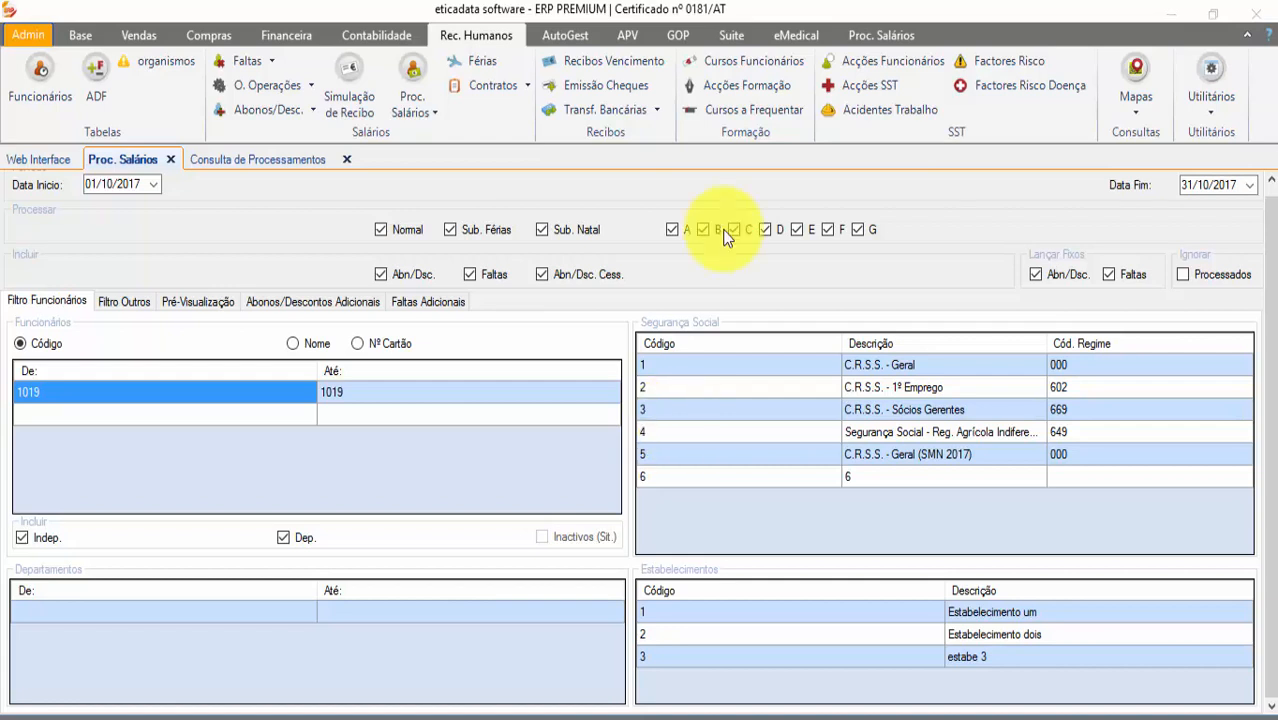
# - Open the official Mapa de Segurança Social, look through its month options, and return to salary processing
pyautogui.click(1133, 100)
pyautogui.moveTo(1144, 230)
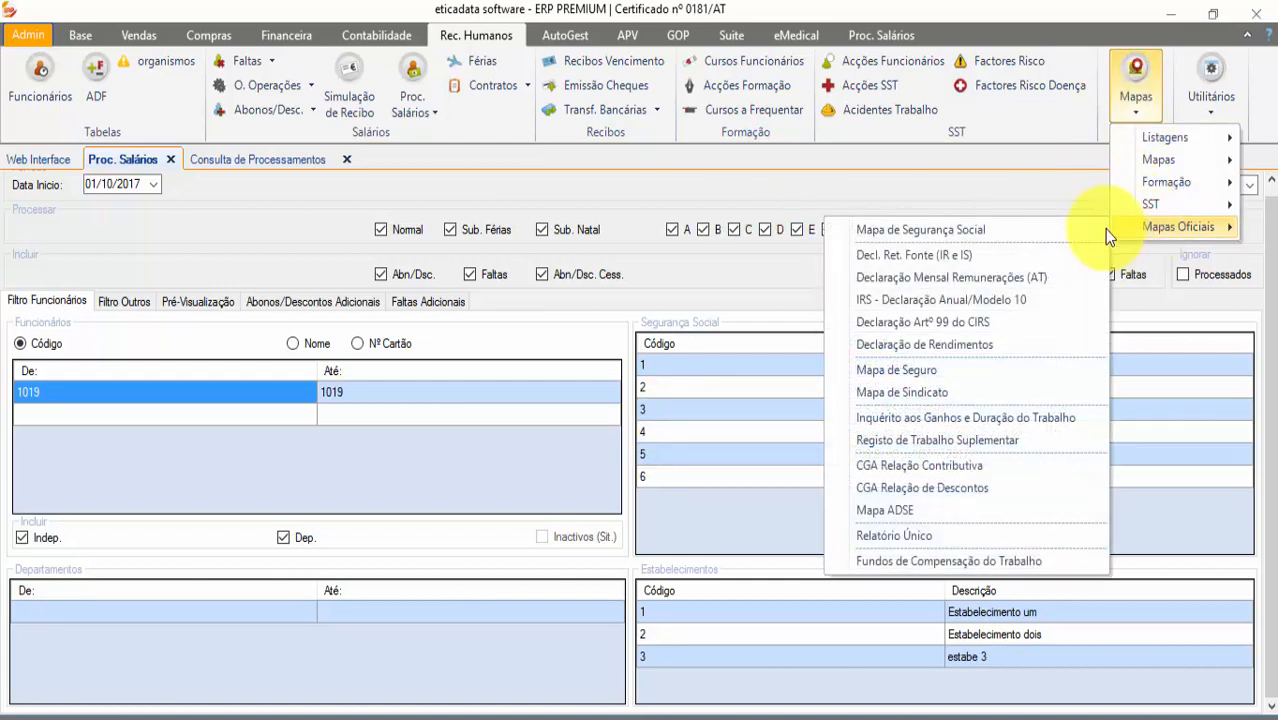
pyautogui.click(977, 231)
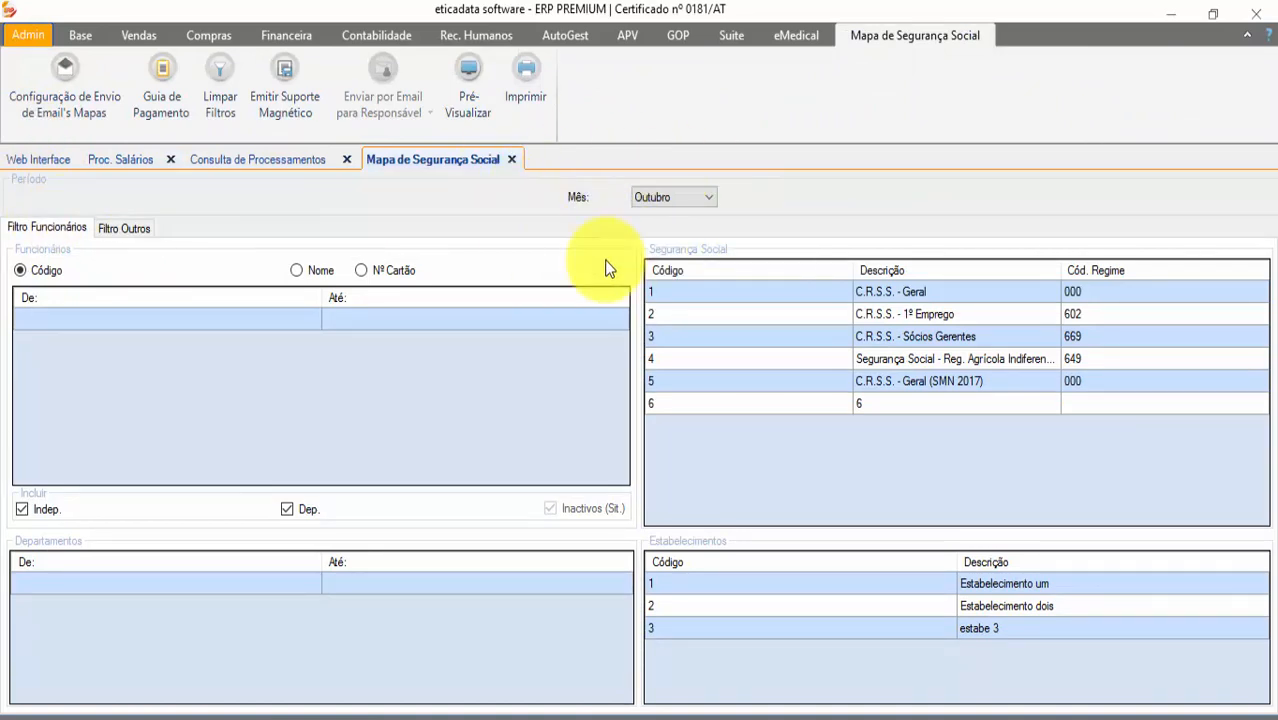
pyautogui.click(679, 199)
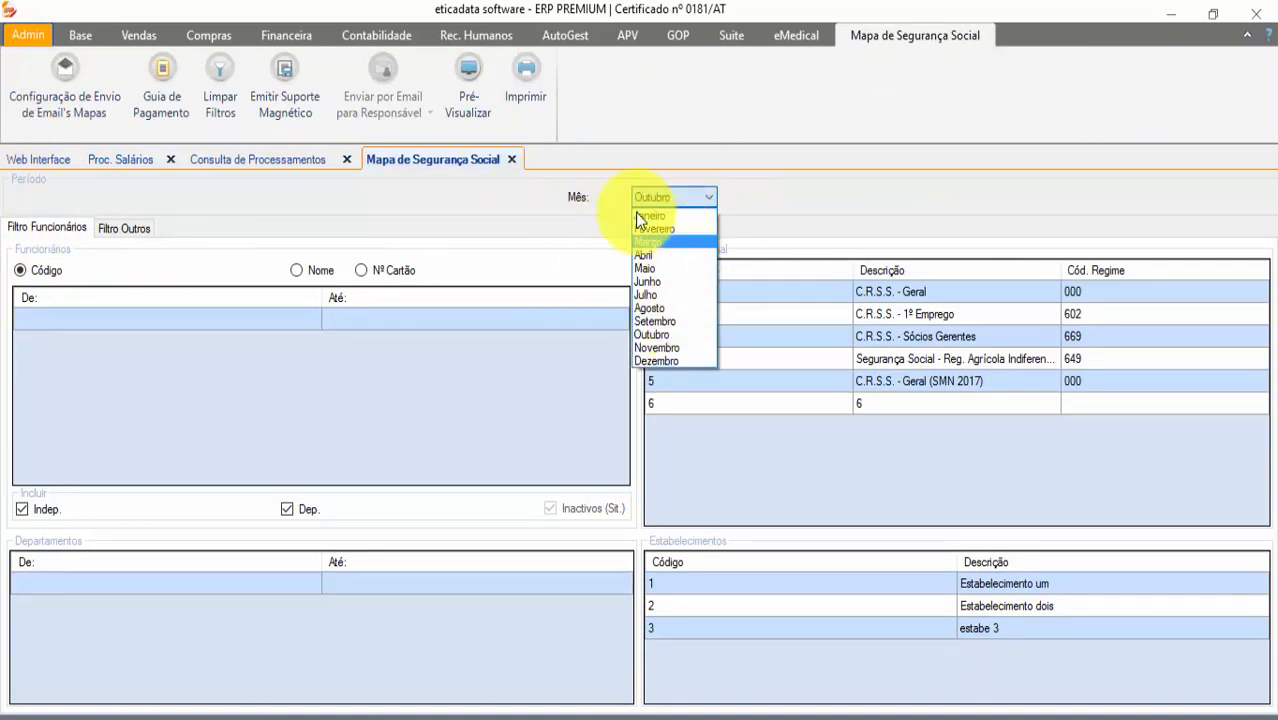
pyautogui.click(611, 247)
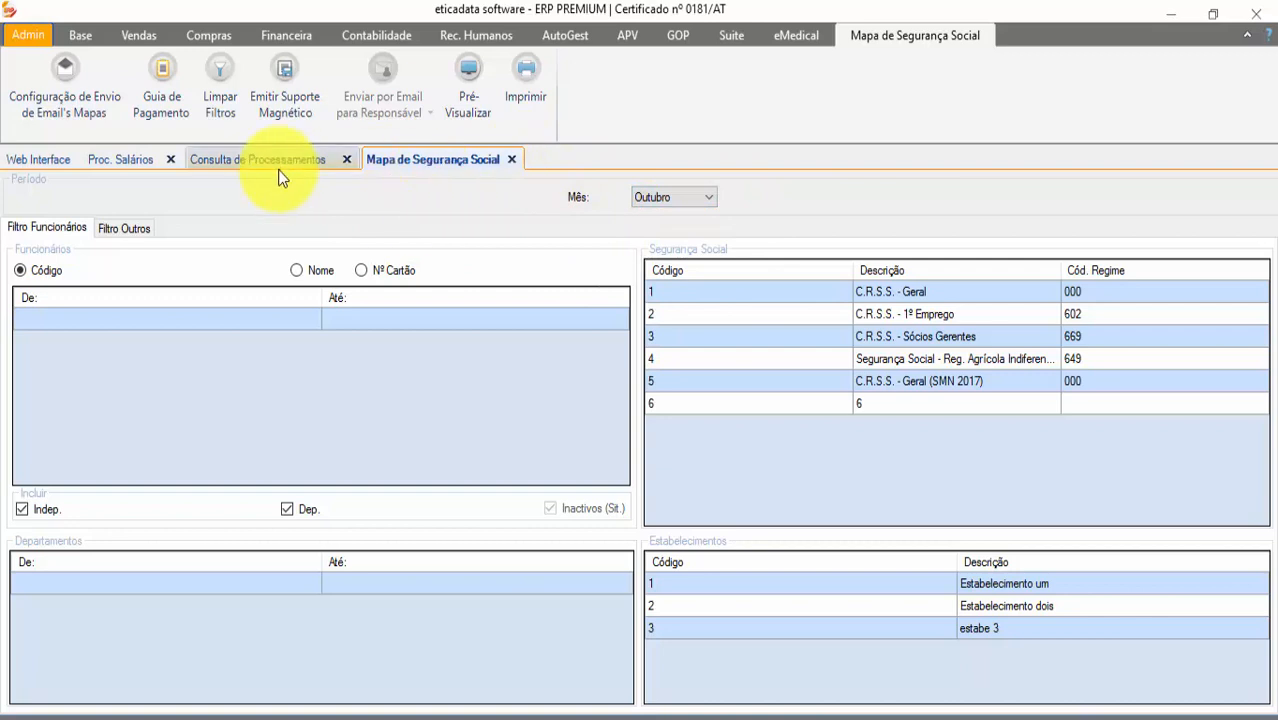
pyautogui.click(129, 160)
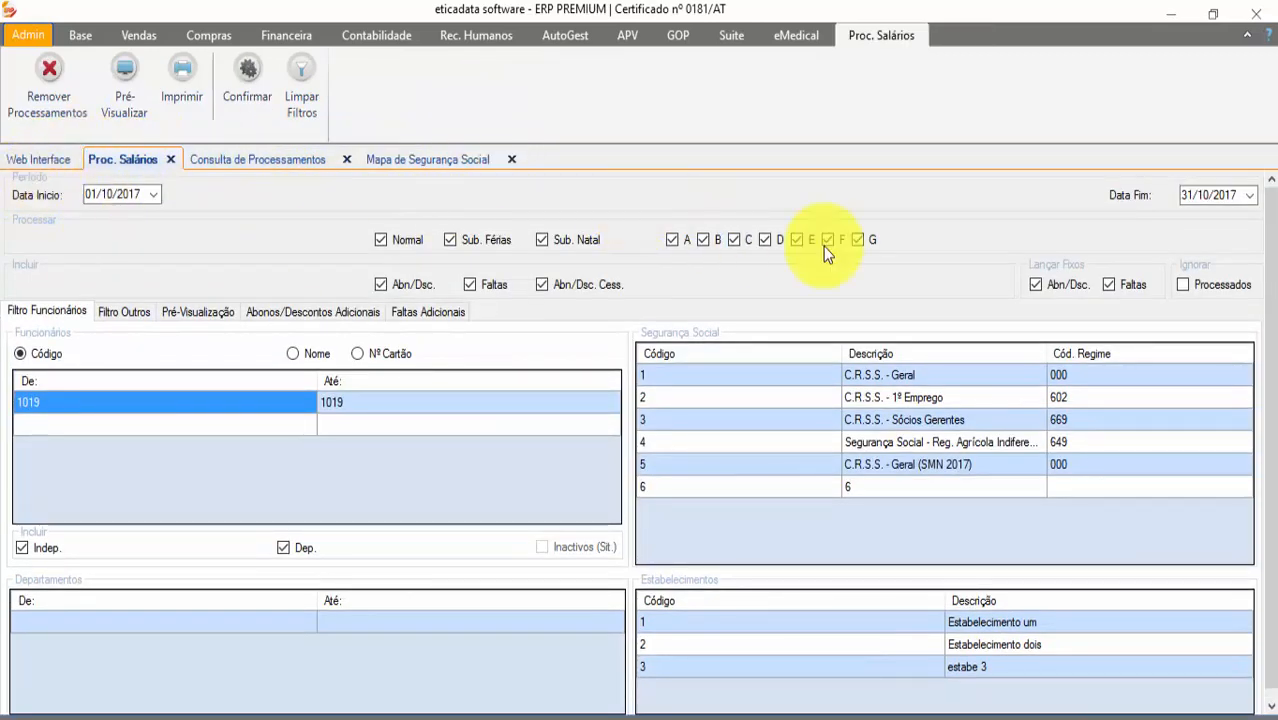
# - Go back to the Mapa de Segurança Social and select Outubro as its month
pyautogui.click(418, 159)
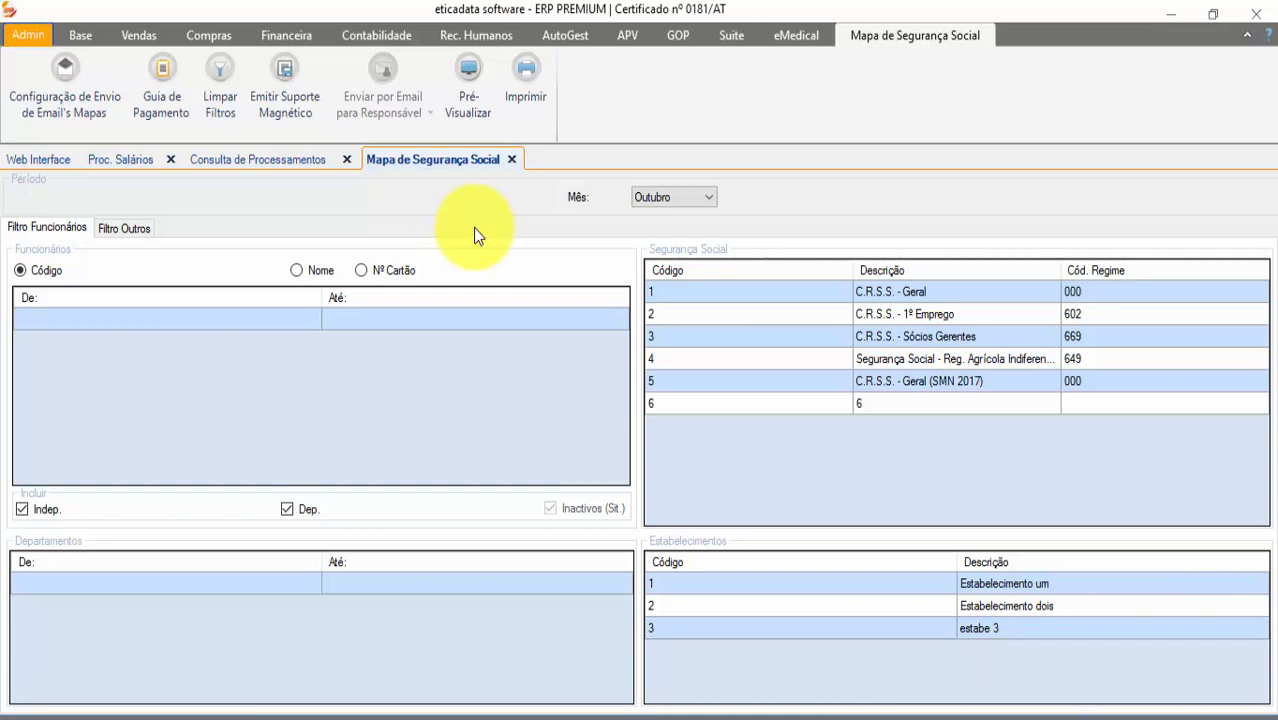
pyautogui.click(678, 207)
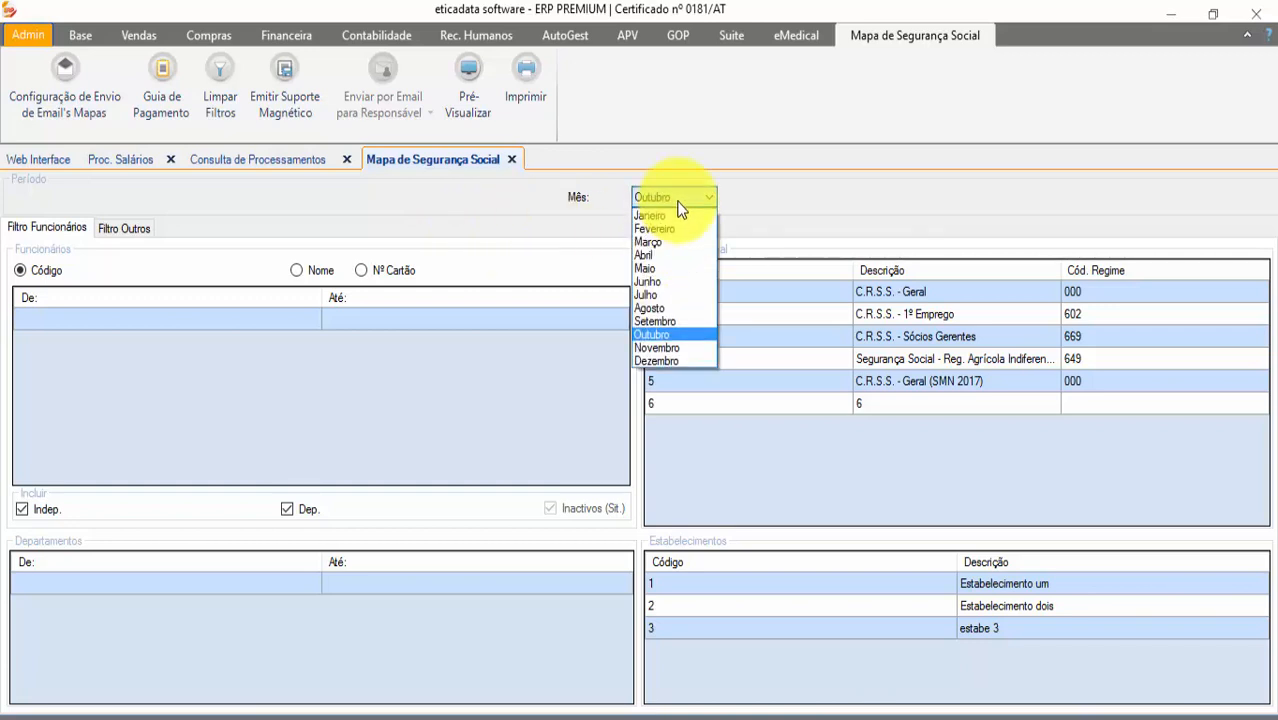
pyautogui.click(678, 336)
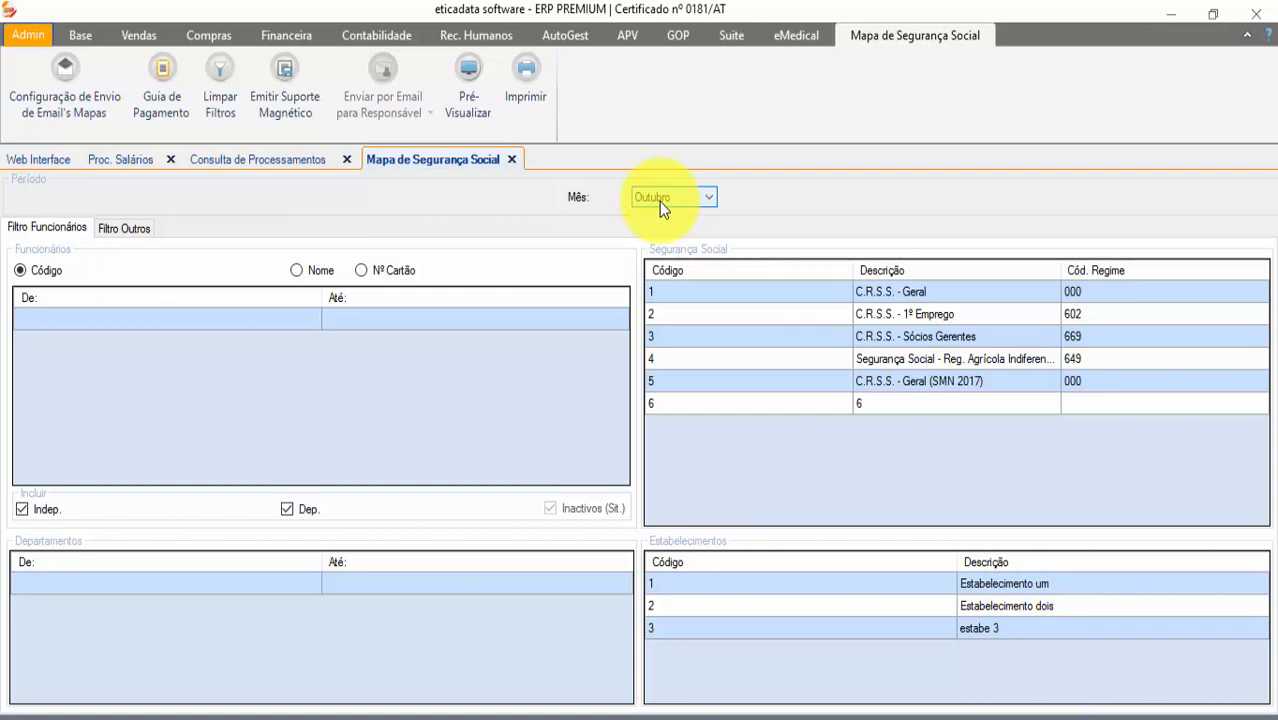
pyautogui.click(659, 201)
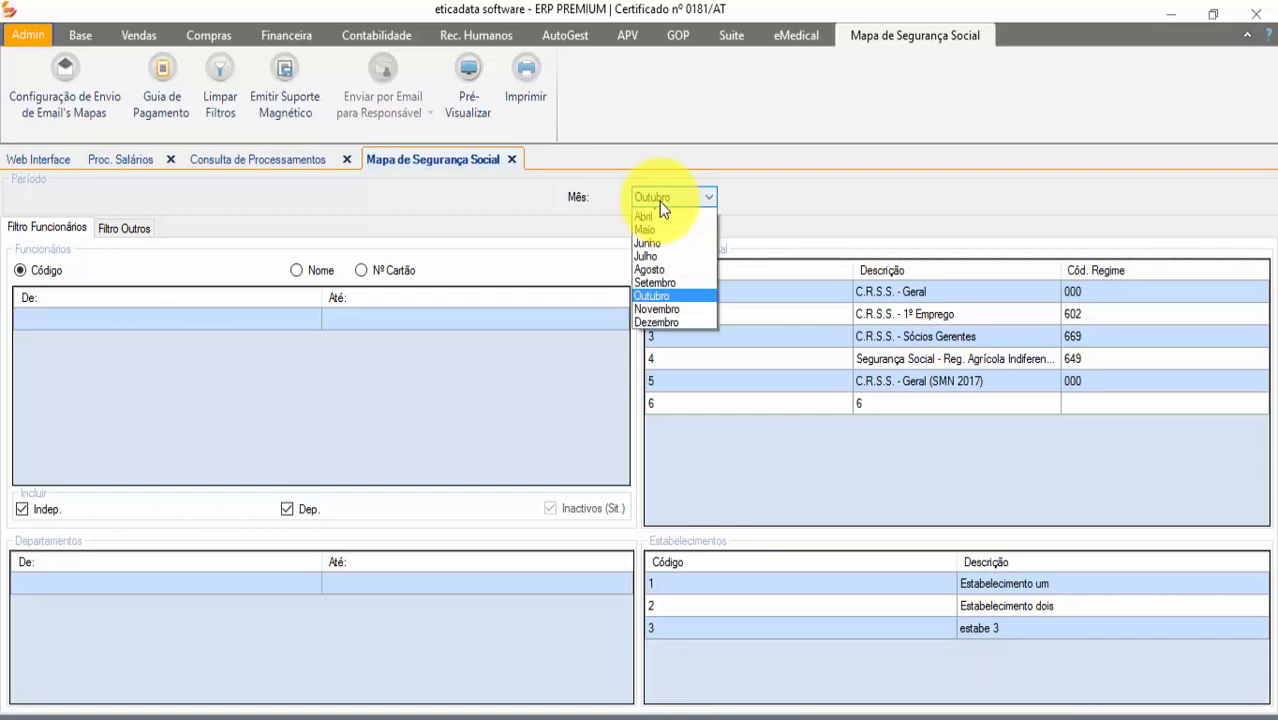
pyautogui.click(673, 338)
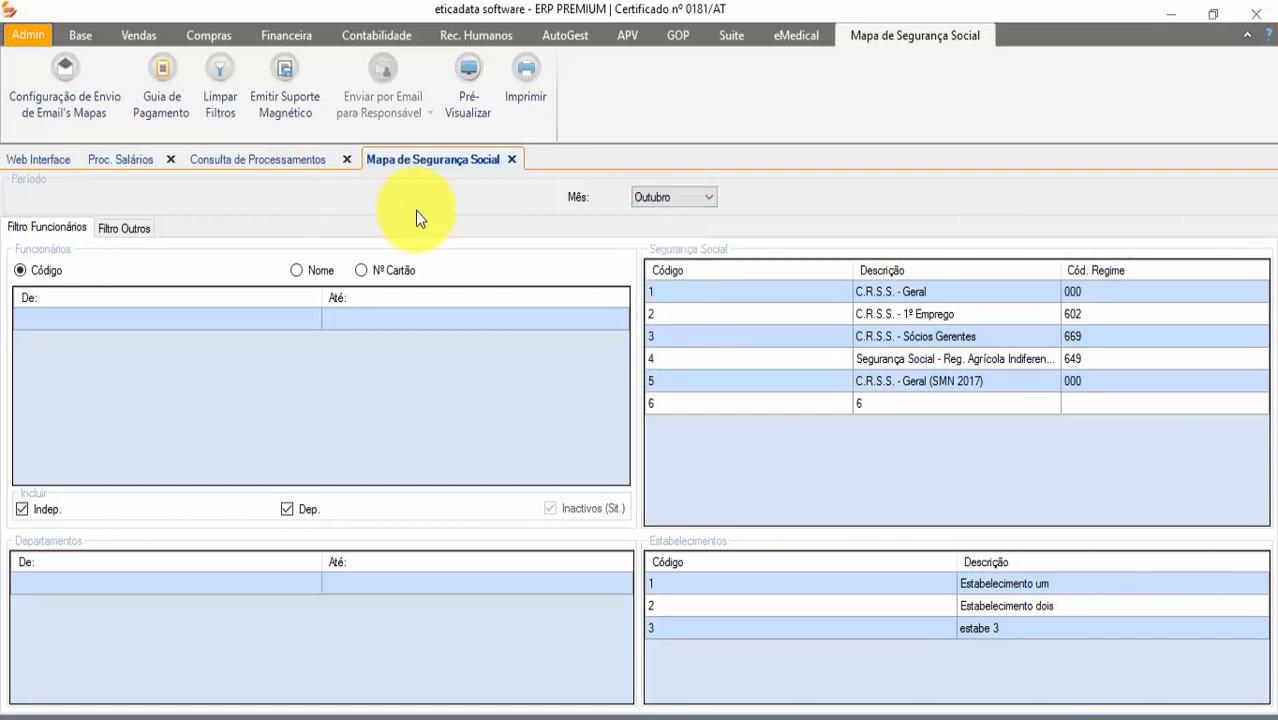
# - Open employee 1020's record from the employee table and show its processing data
pyautogui.click(476, 35)
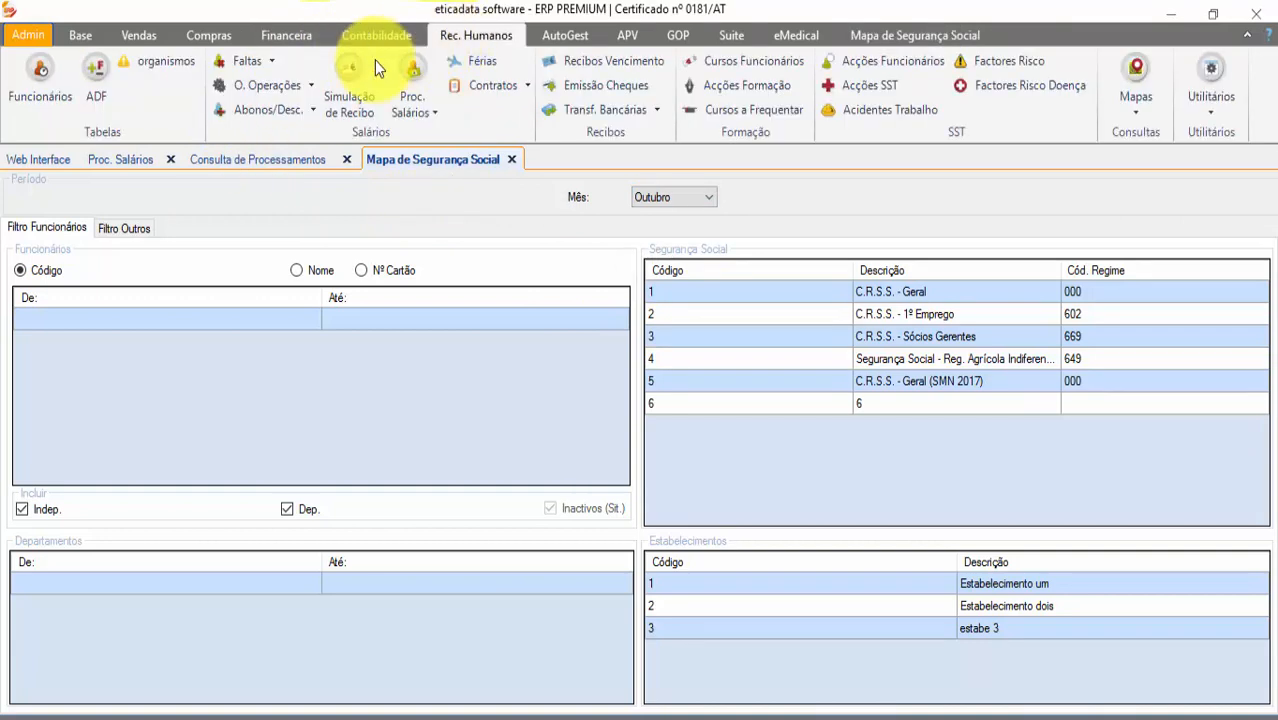
pyautogui.click(45, 85)
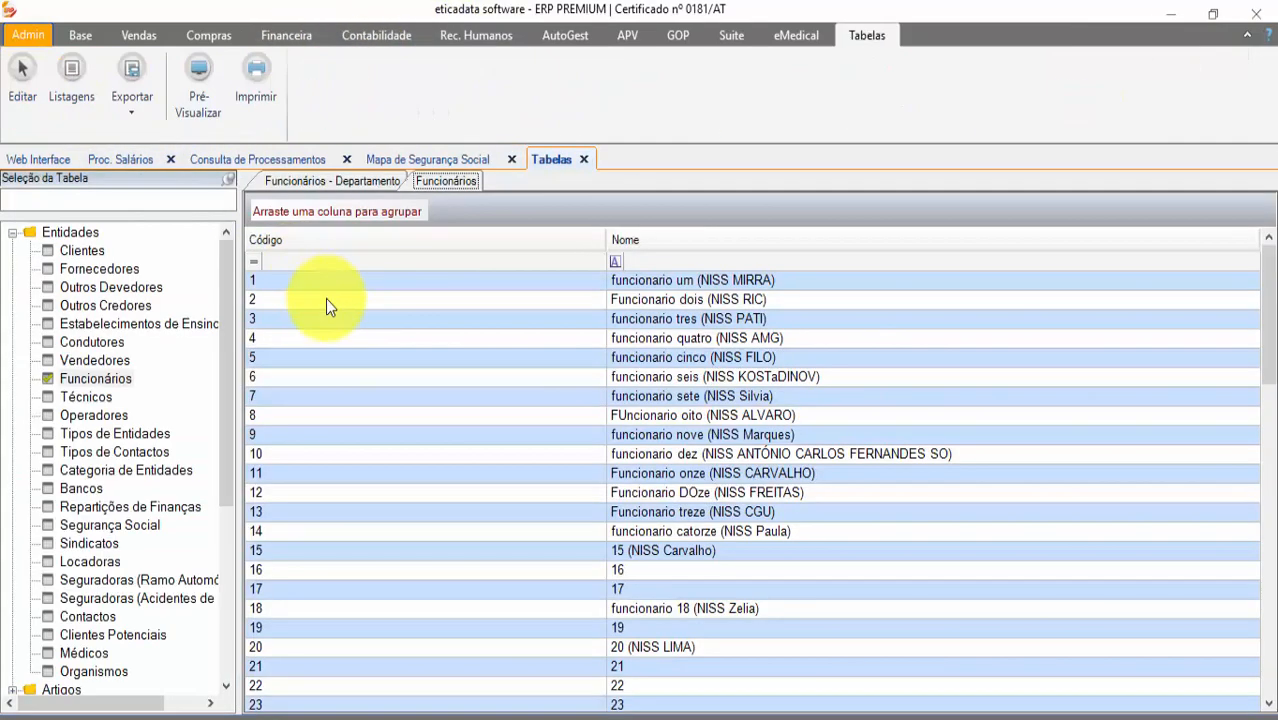
pyautogui.moveTo(1268, 315); pyautogui.dragTo(1270, 660)
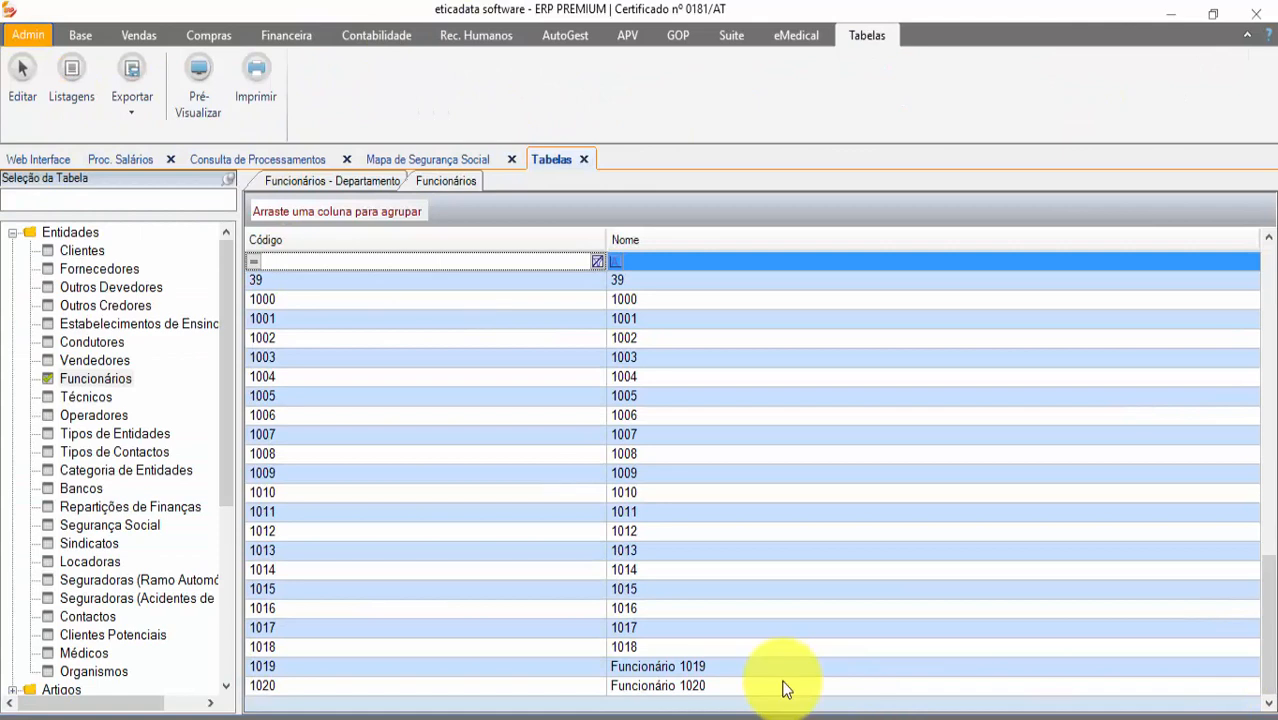
pyautogui.click(655, 685)
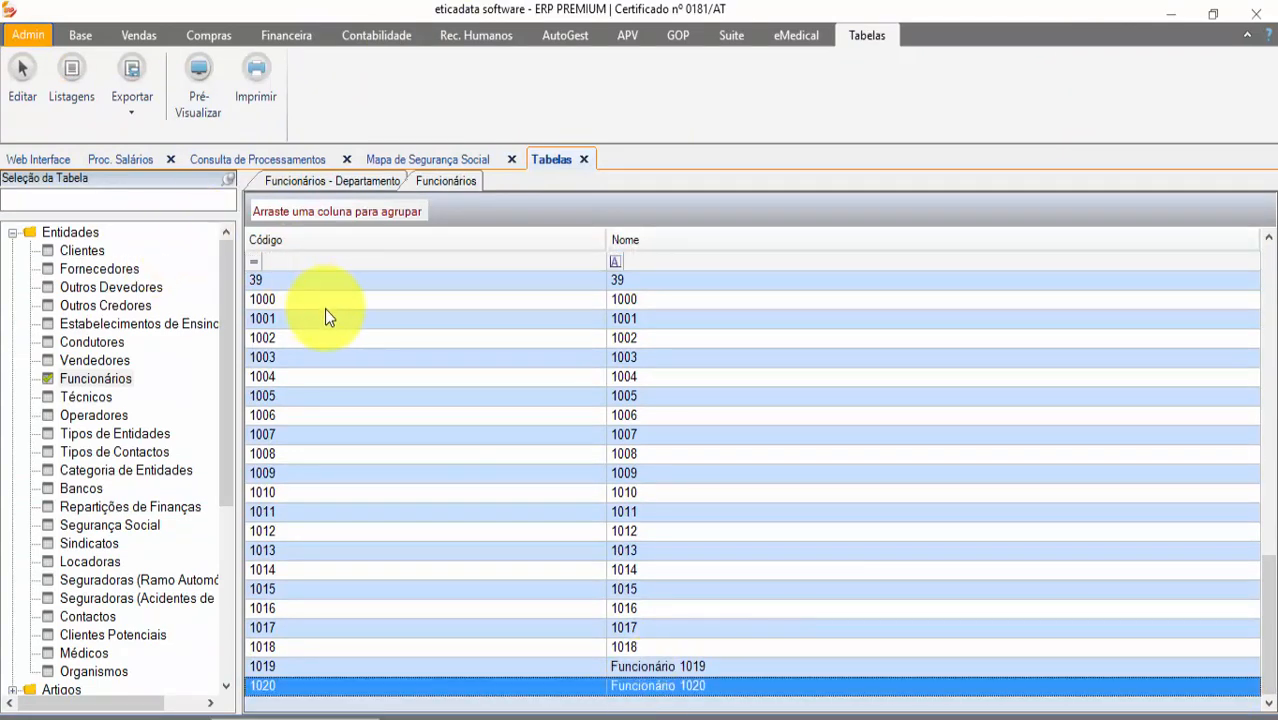
pyautogui.click(22, 78)
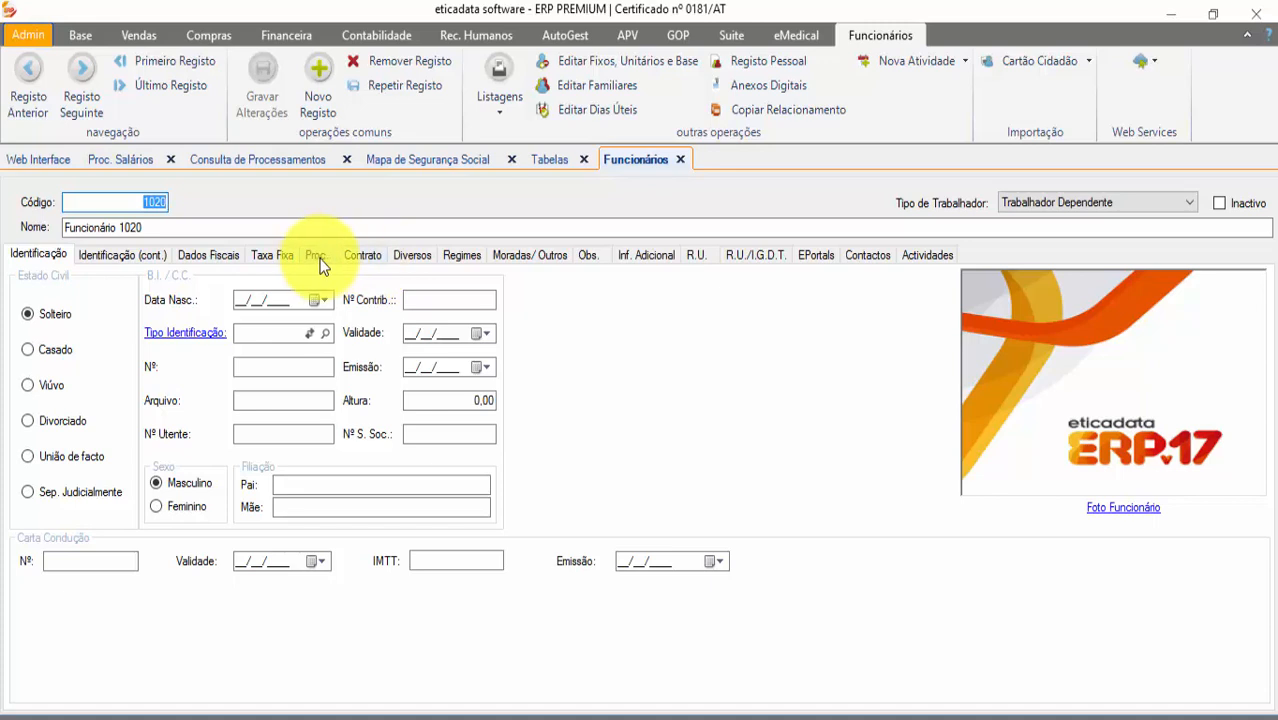
pyautogui.click(316, 256)
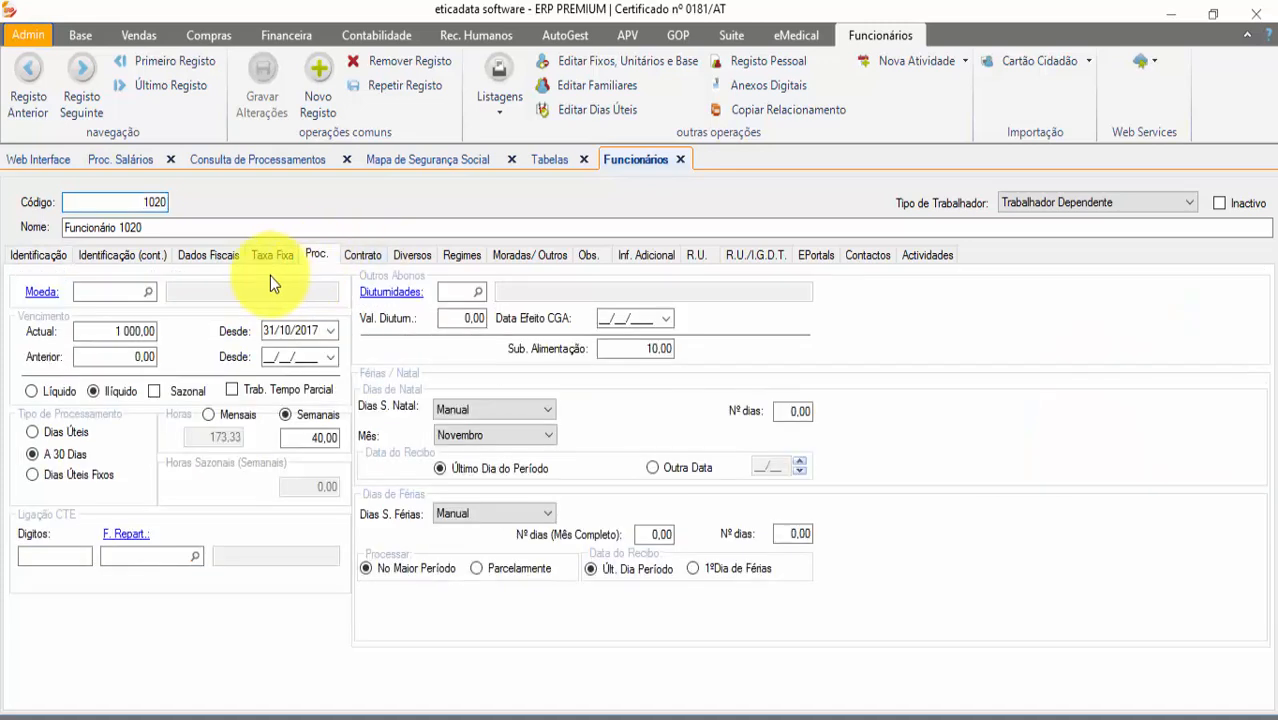
# - Review employee 1020's current salary, seniority value (Val. Diutum.) and meal allowance (Sub. Alimentação)
pyautogui.click(126, 331)
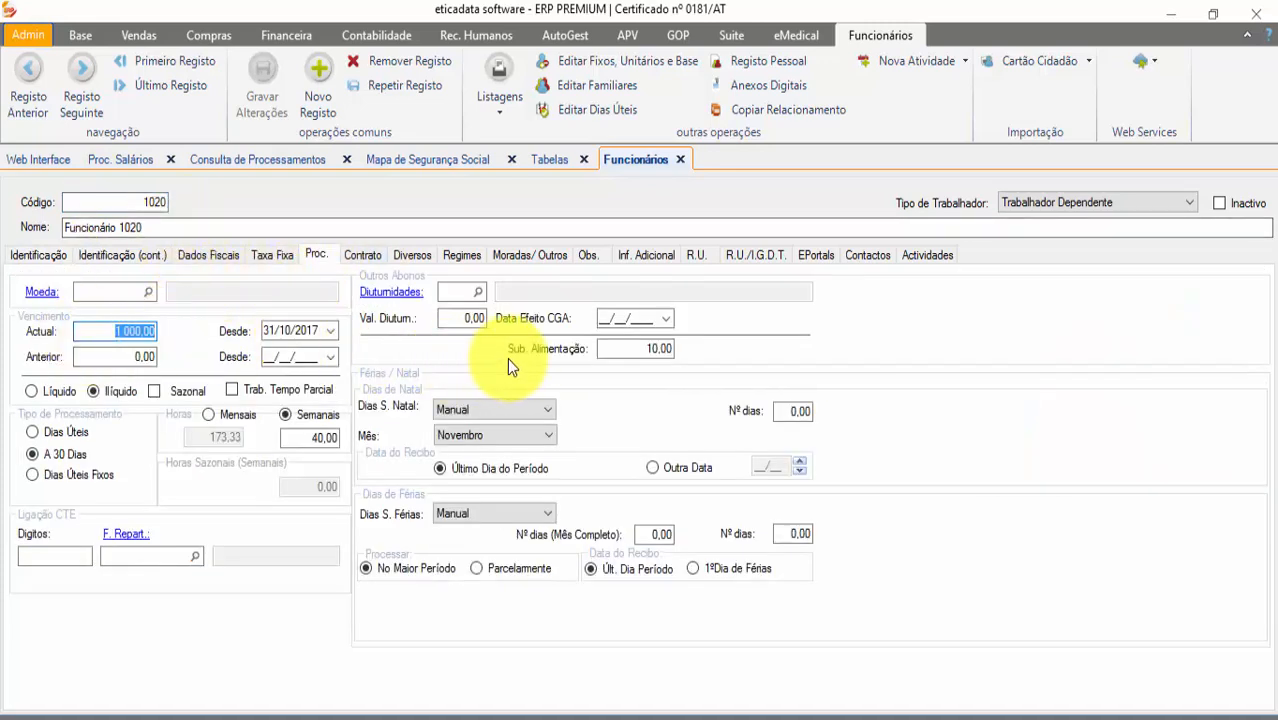
pyautogui.click(472, 318)
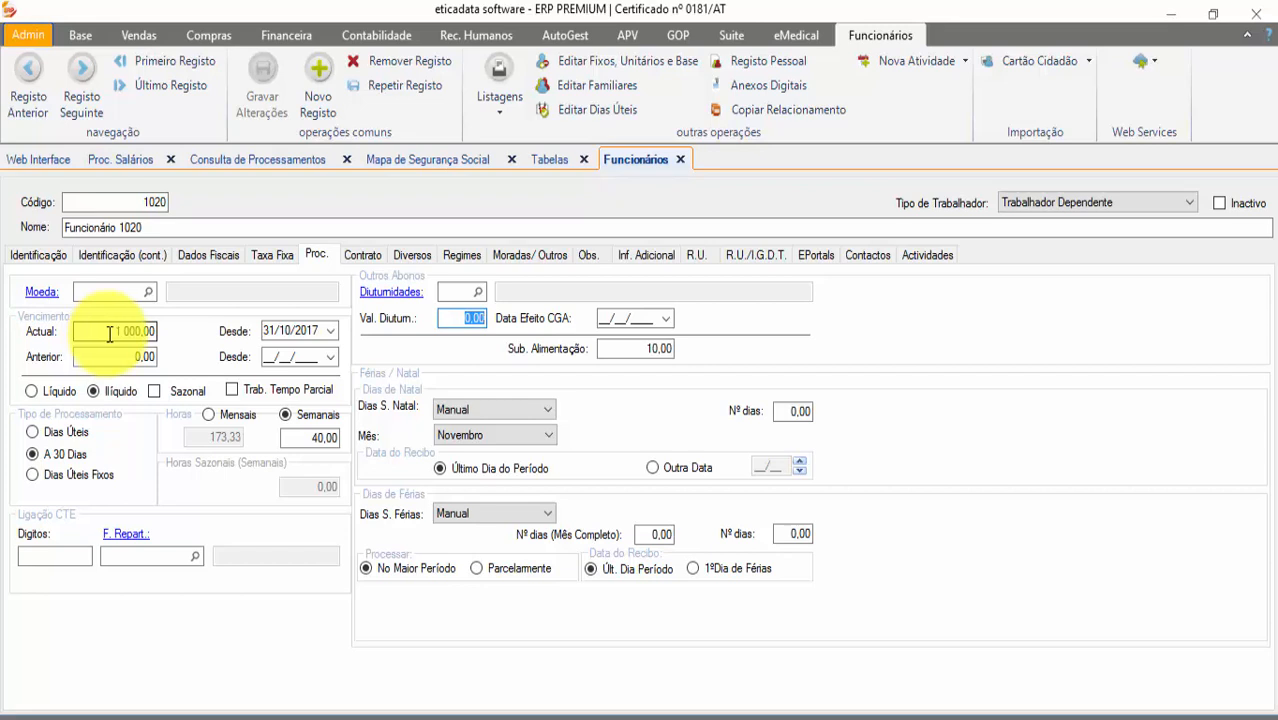
pyautogui.click(674, 349)
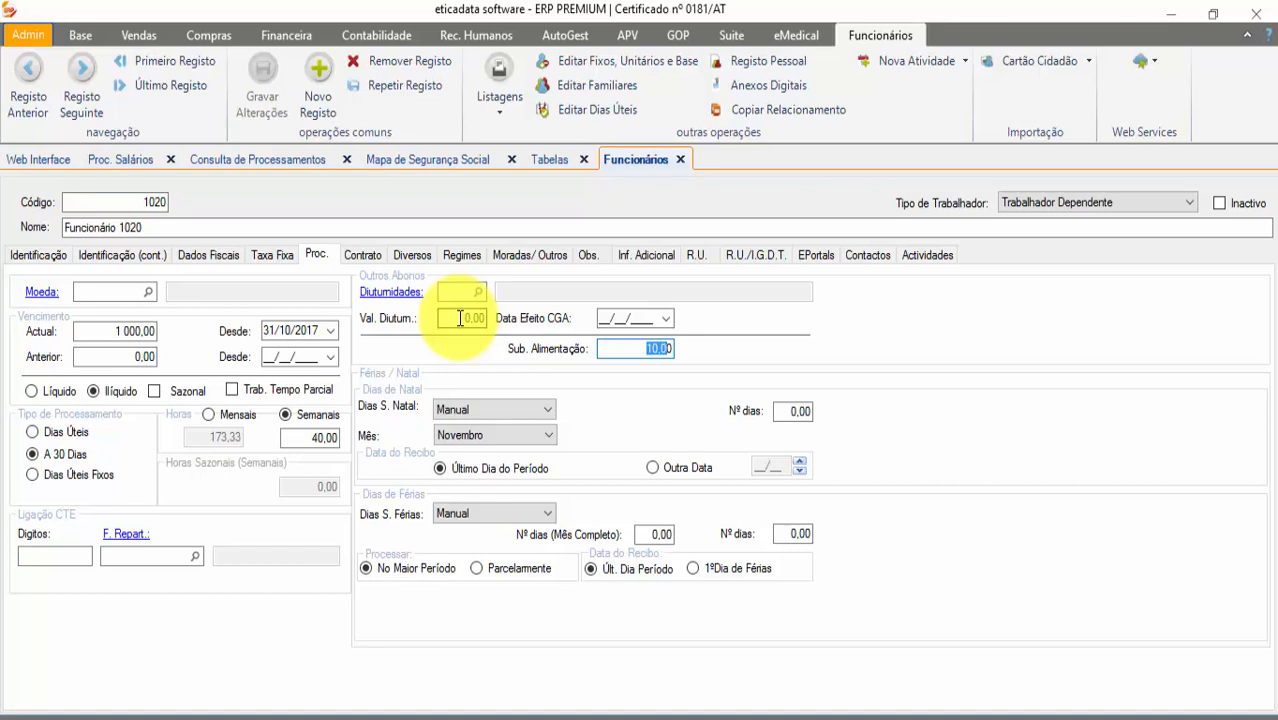
pyautogui.click(118, 331)
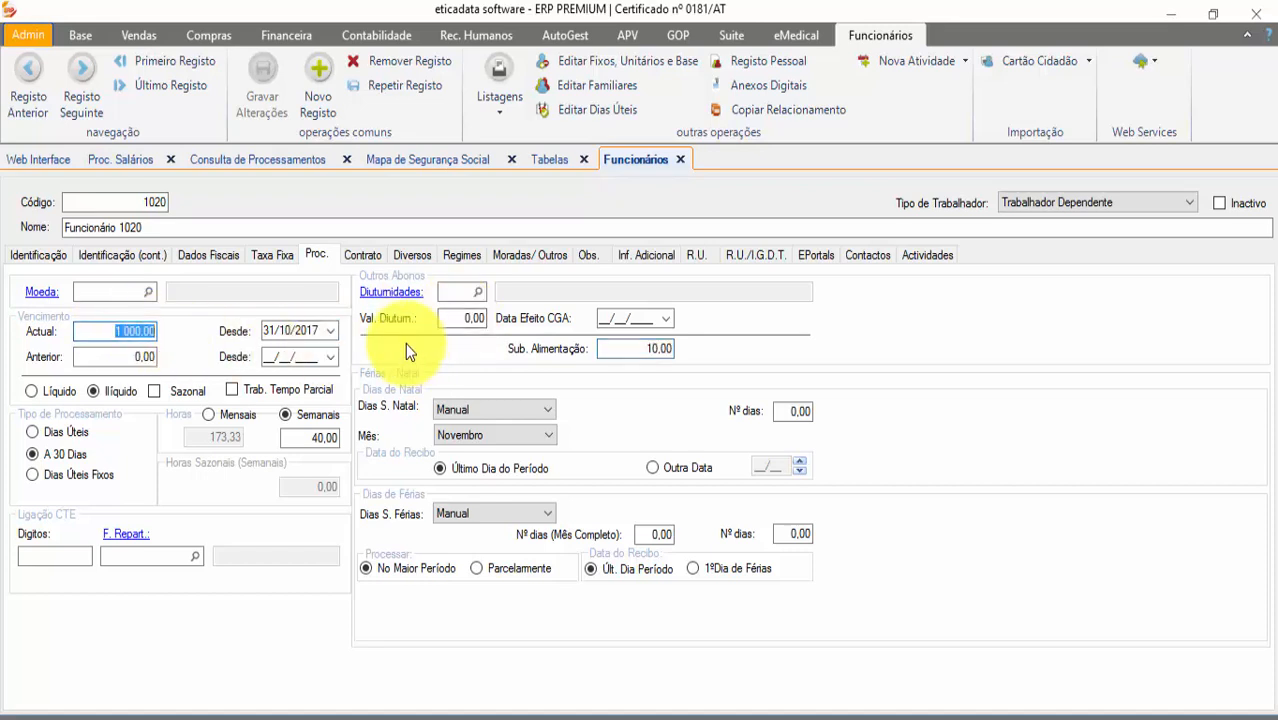
pyautogui.click(462, 318)
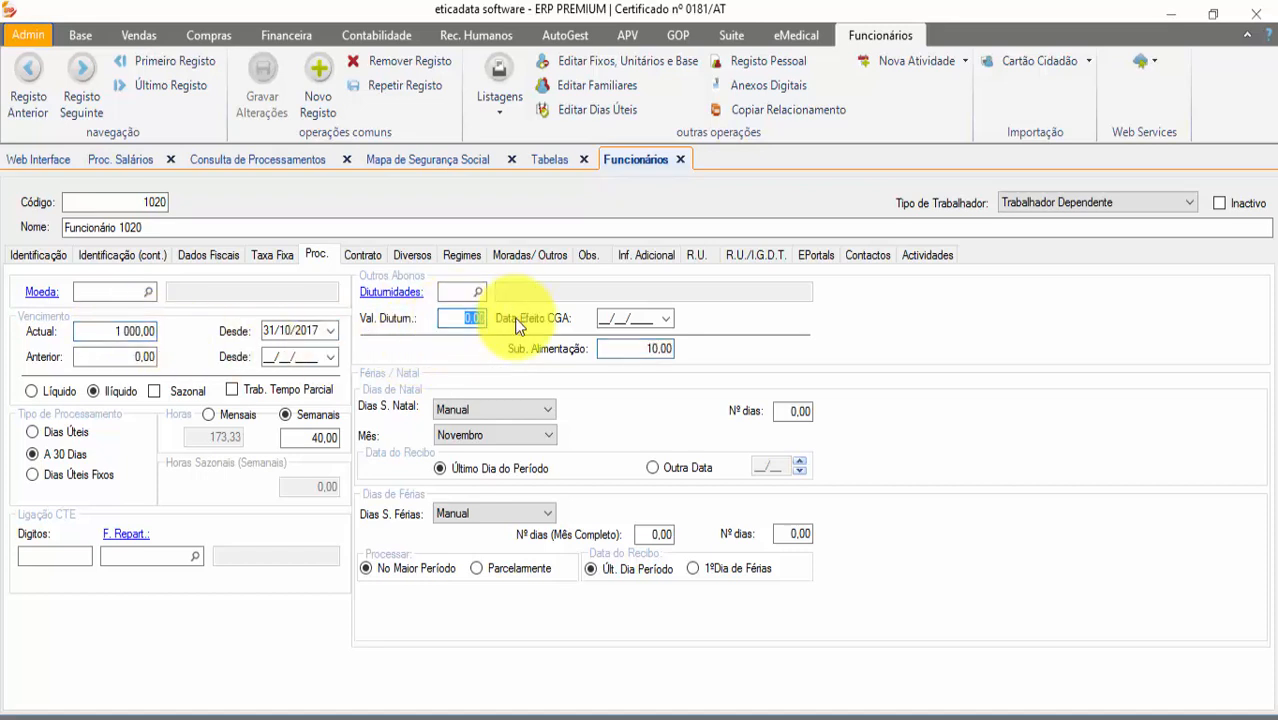
# - Try changing employee 1020's current salary to 500,00
pyautogui.click(108, 331)
pyautogui.write('500')
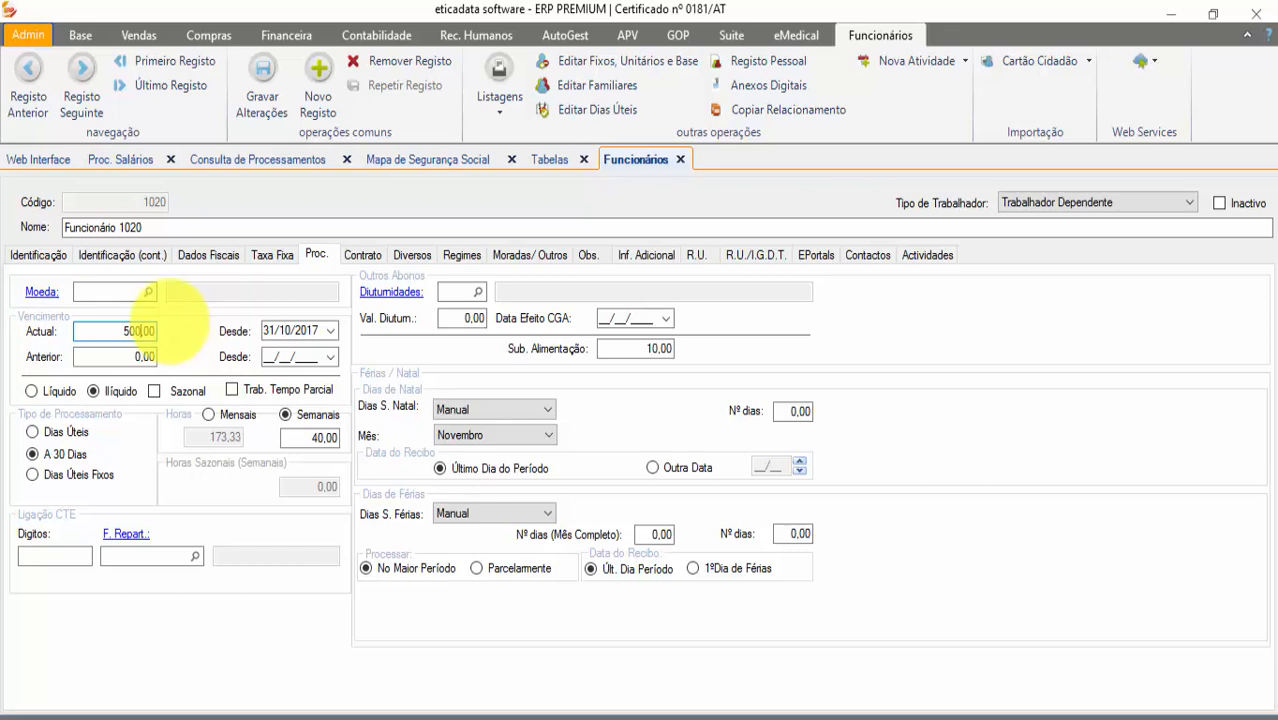
pyautogui.click(258, 76)
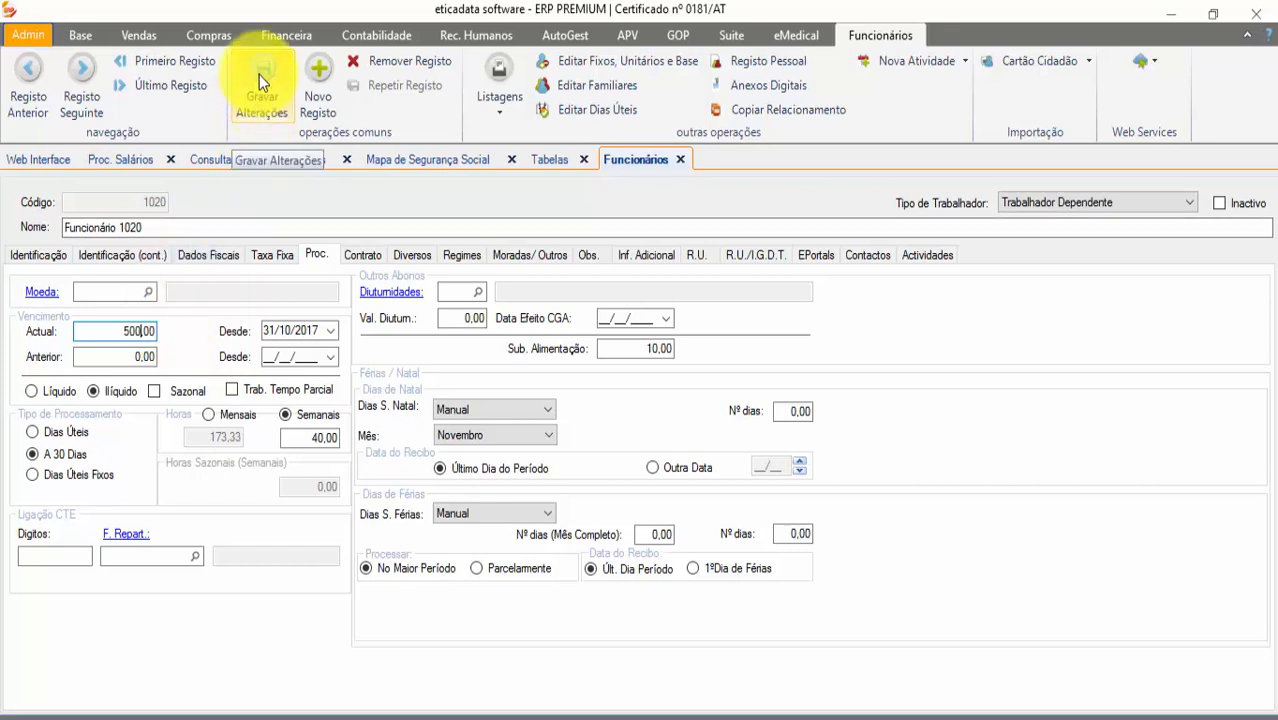
# - Open the working-days editor for employee 1020 without saving the record changes, and examine November's working days
pyautogui.click(560, 112)
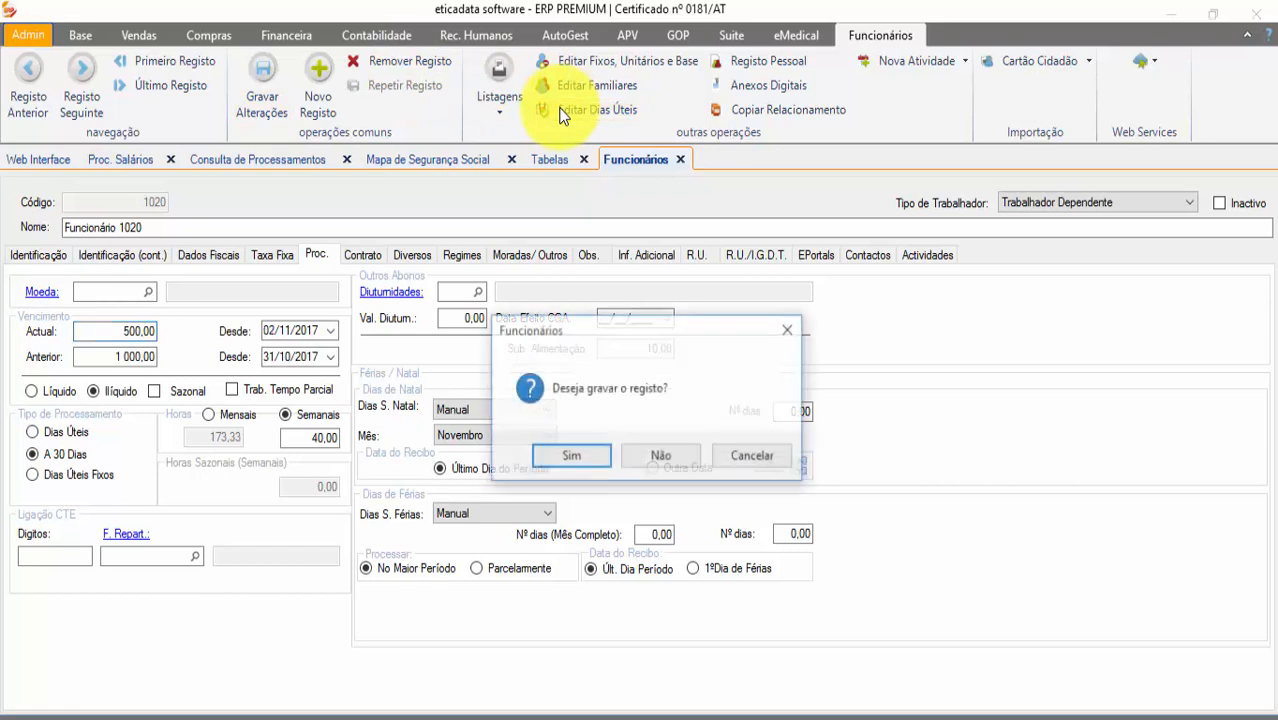
pyautogui.click(651, 455)
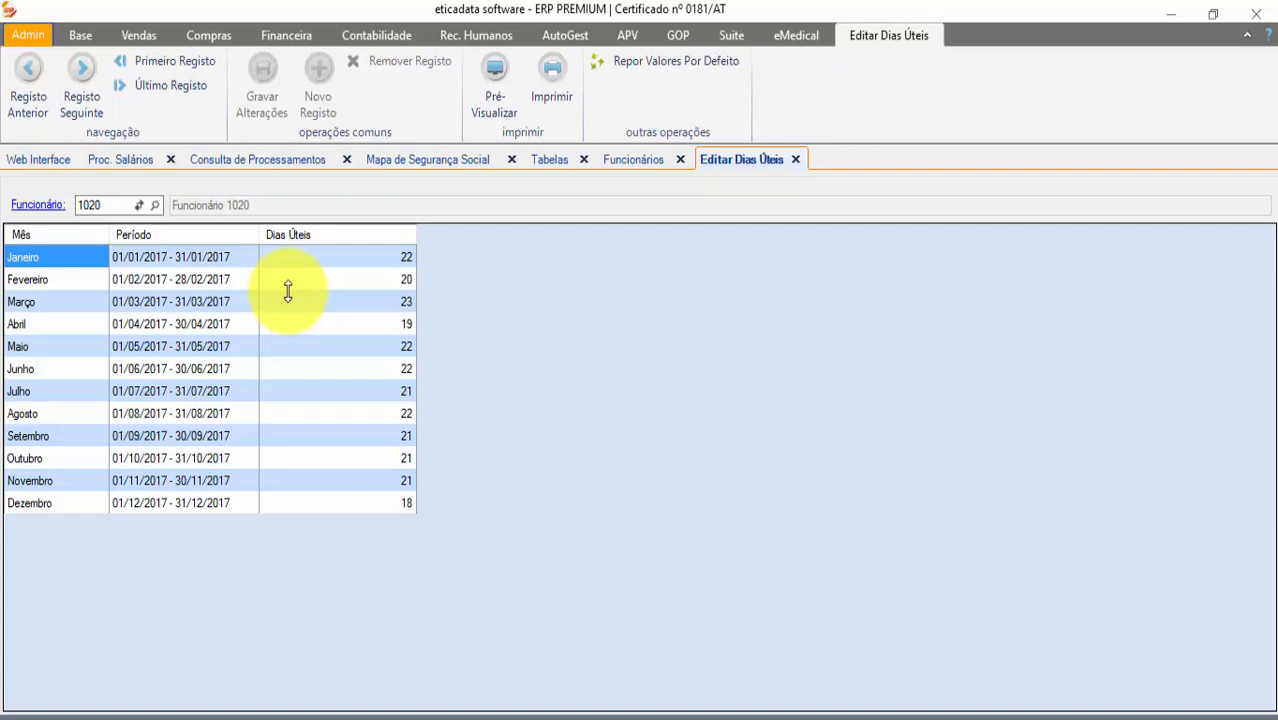
pyautogui.click(355, 489)
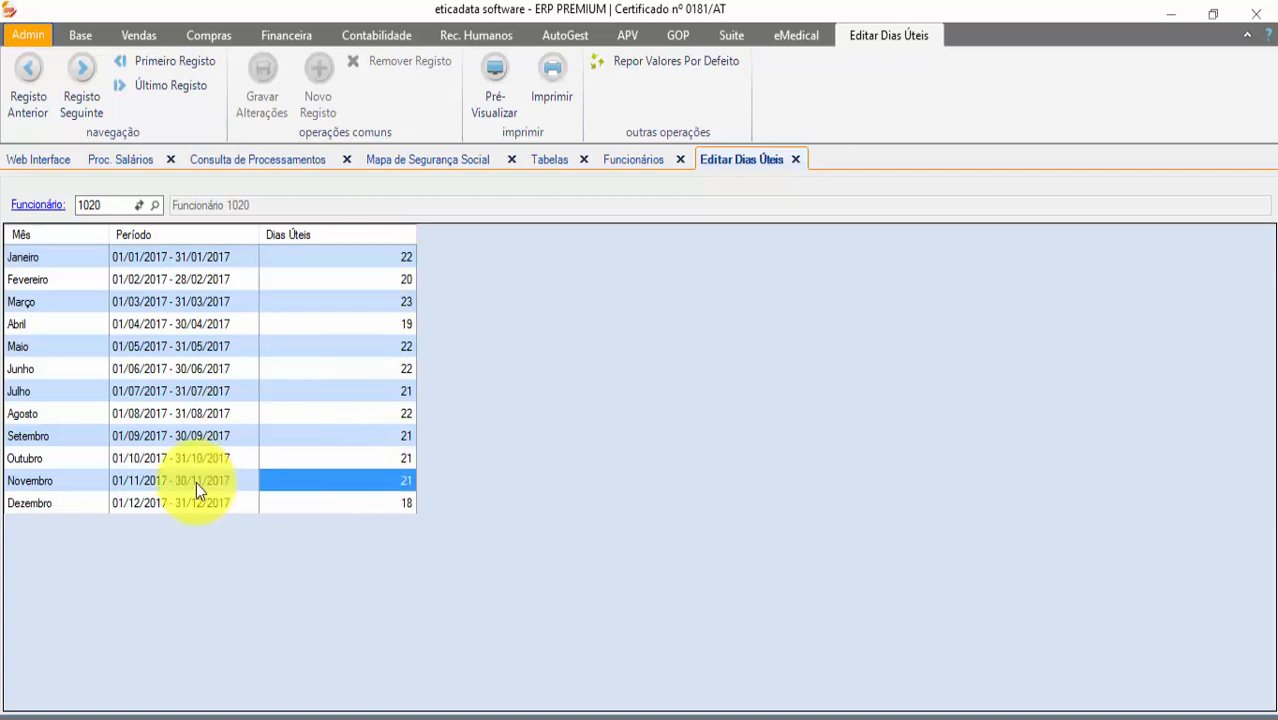
# - Check November's period and working days for employee 1020, then return to the employee record and show its miscellaneous (Diversos) data
pyautogui.click(135, 482)
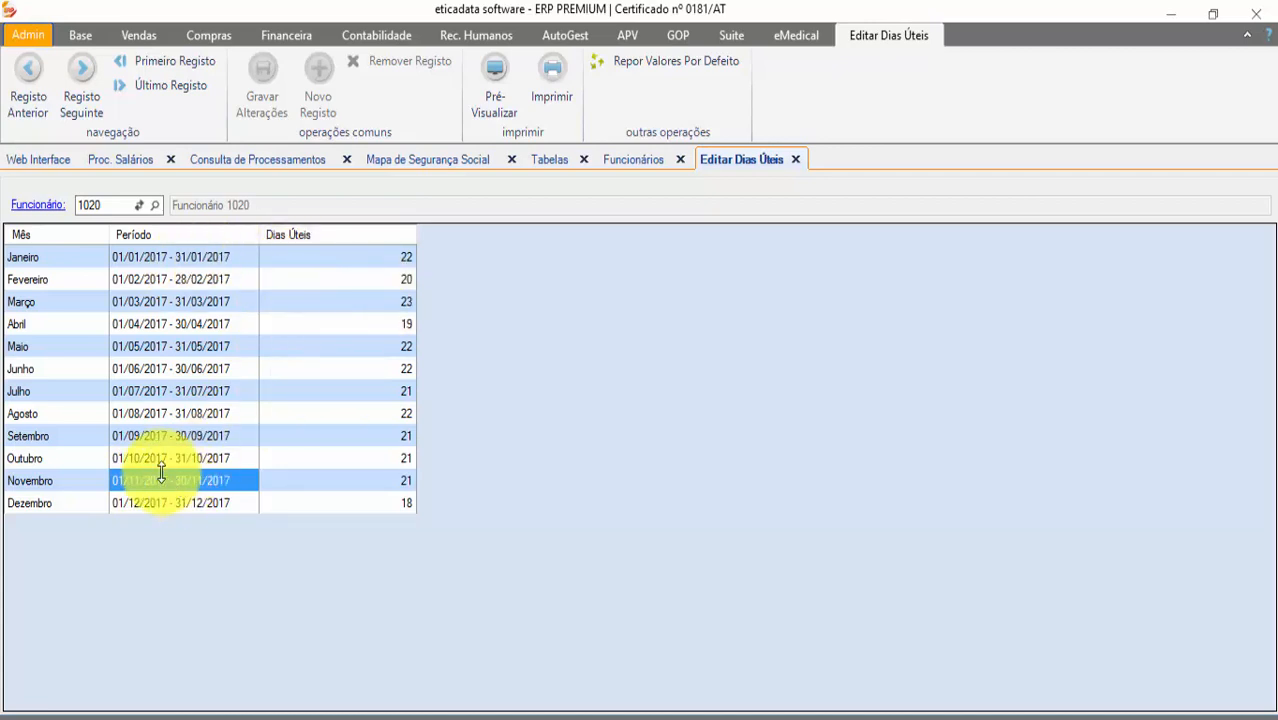
pyautogui.click(329, 484)
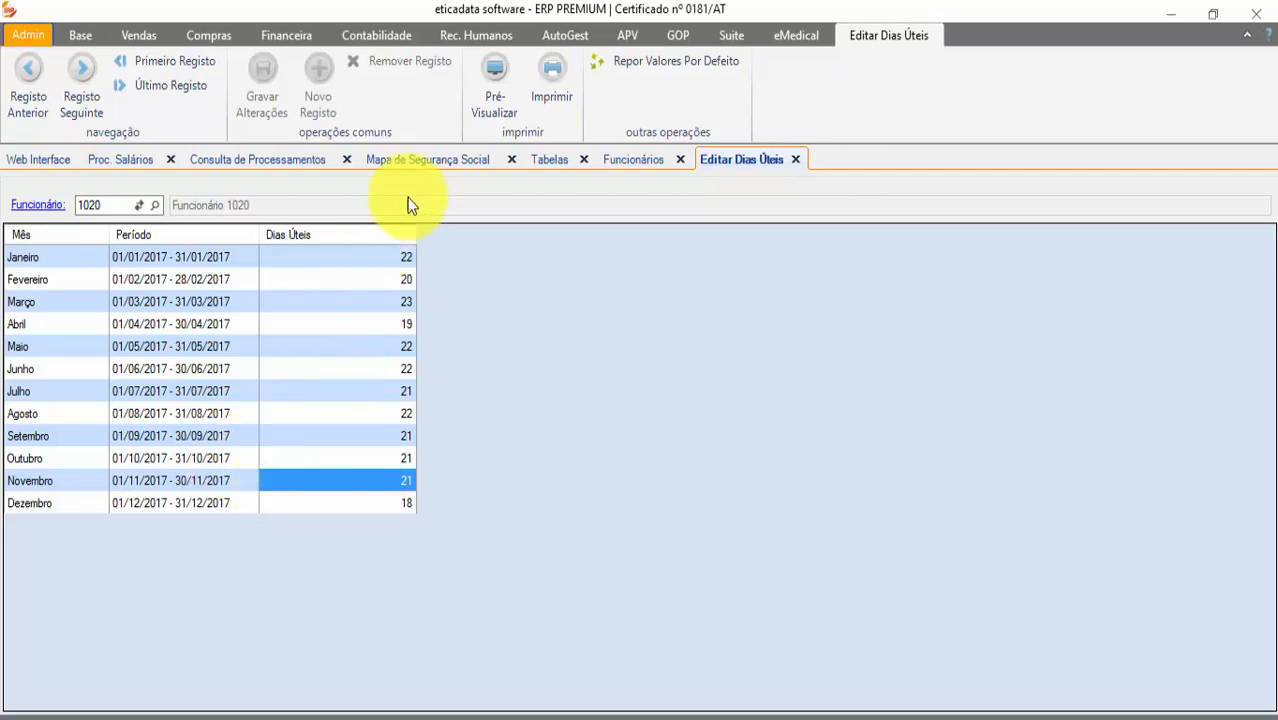
pyautogui.click(640, 161)
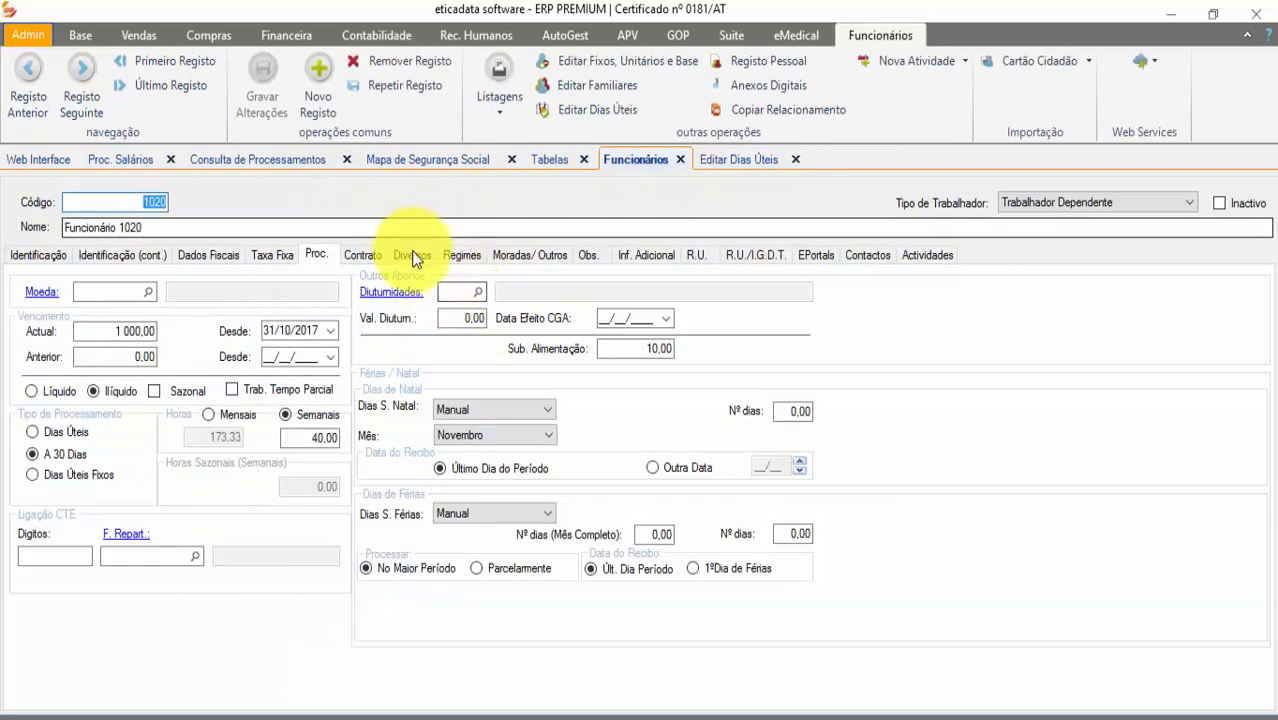
pyautogui.click(406, 255)
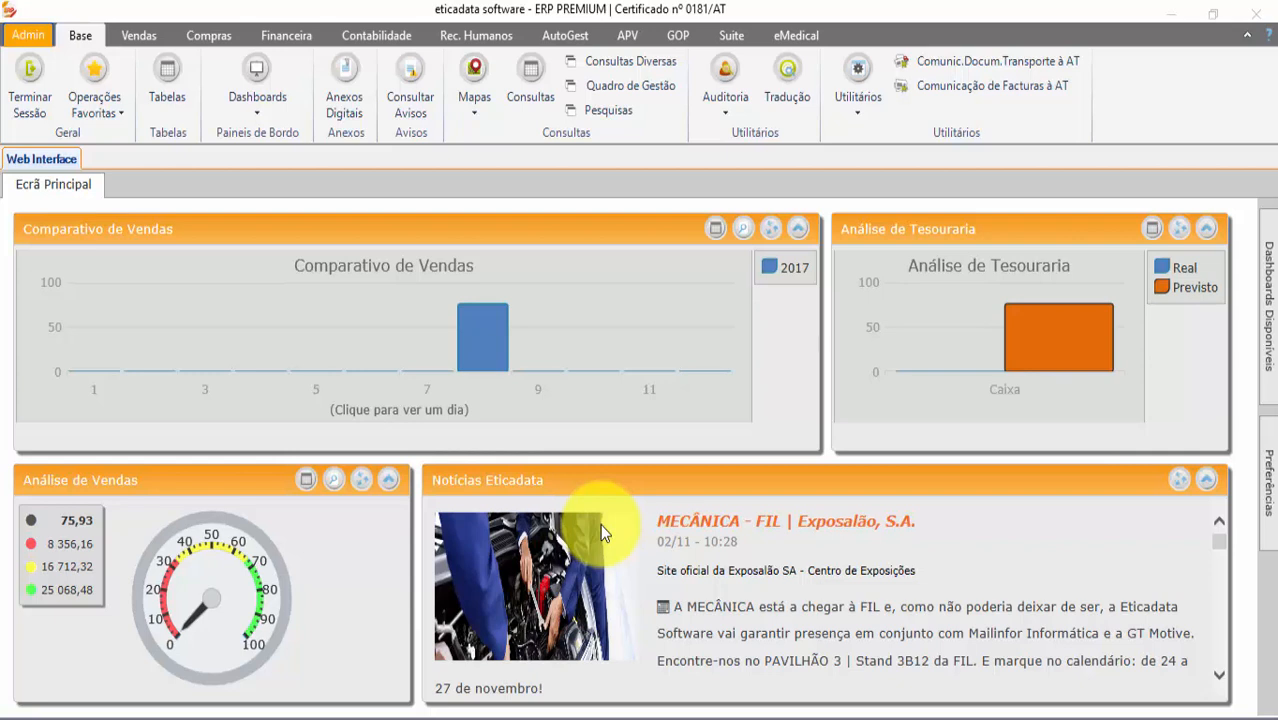
# - Open salary processing for Outubro and limit the employee code range to 1020 through 1020
pyautogui.click(478, 35)
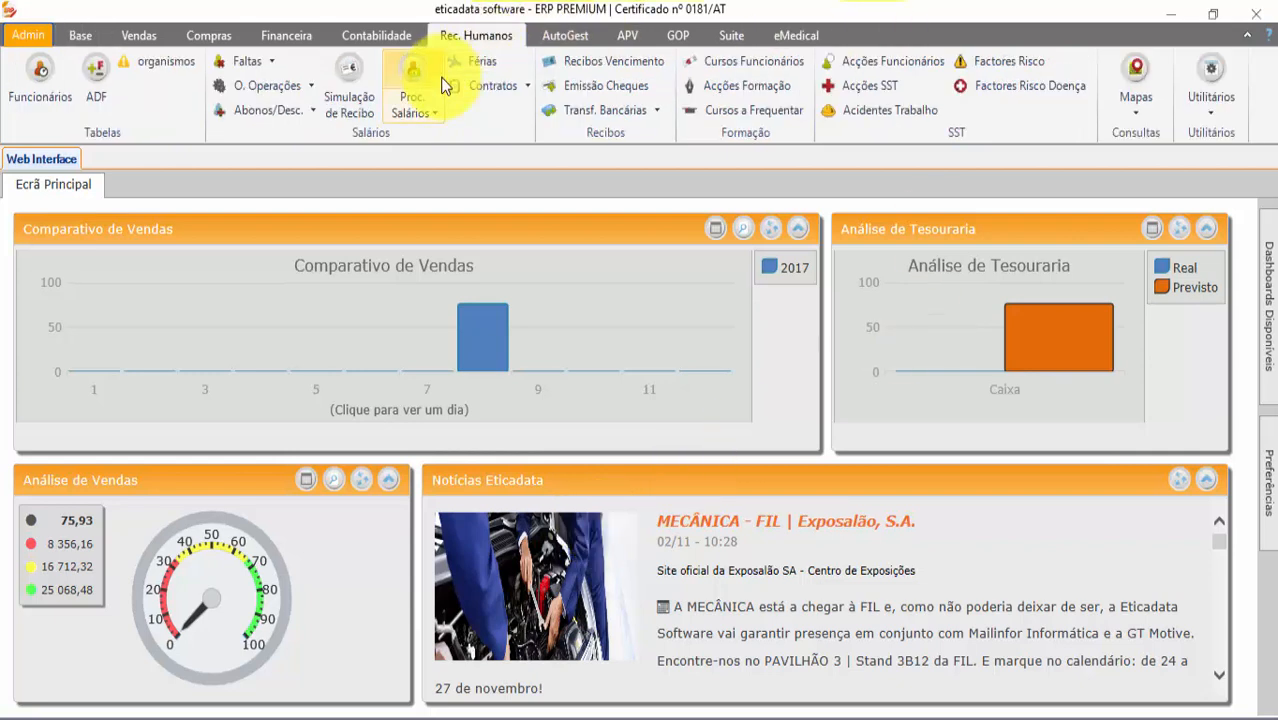
pyautogui.click(413, 97)
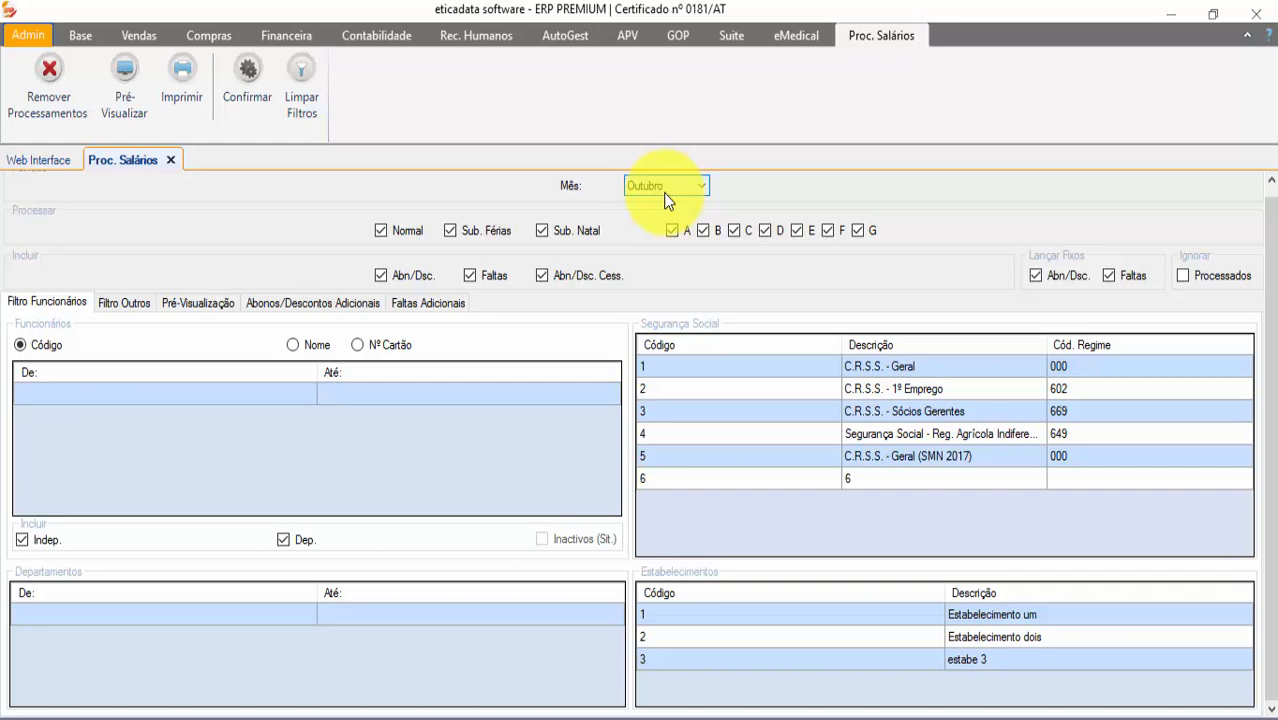
pyautogui.click(172, 384)
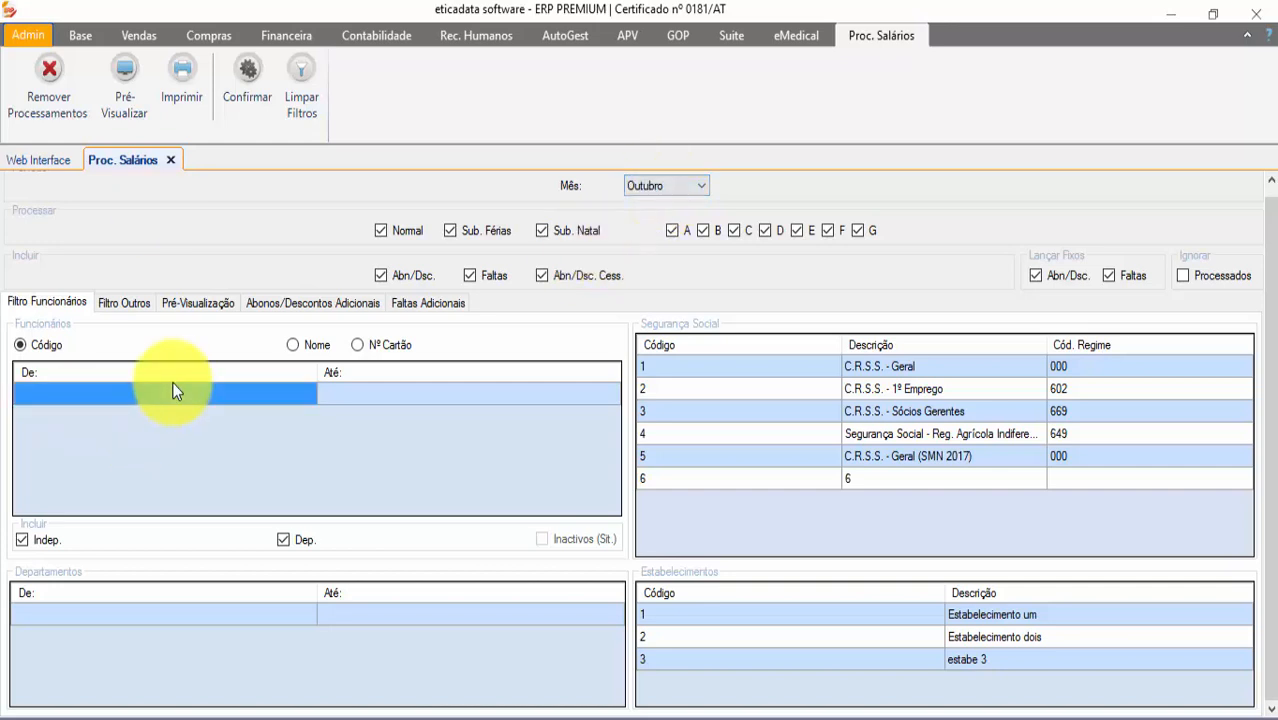
pyautogui.write('102')
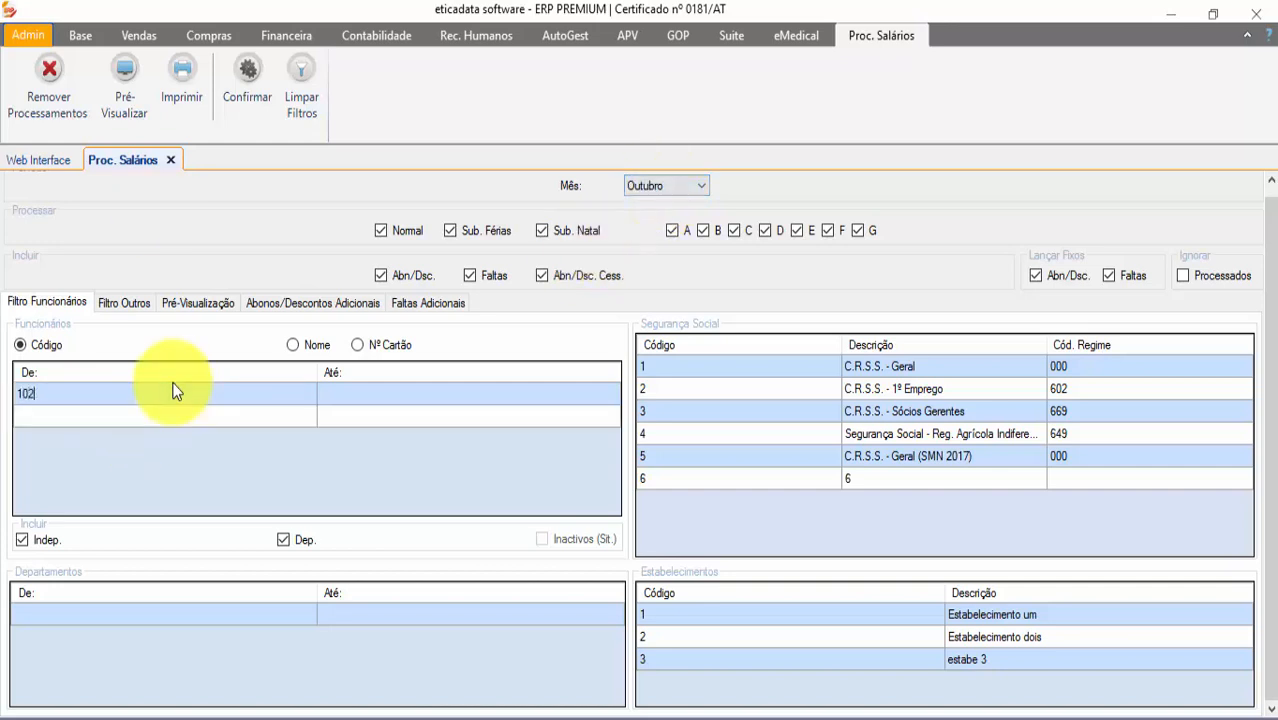
pyautogui.write('0')
pyautogui.press('Tab')
pyautogui.write('1020')
# - Run the October processing for employee 1020, preview the pay receipt and close the preview
pyautogui.click(229, 85)
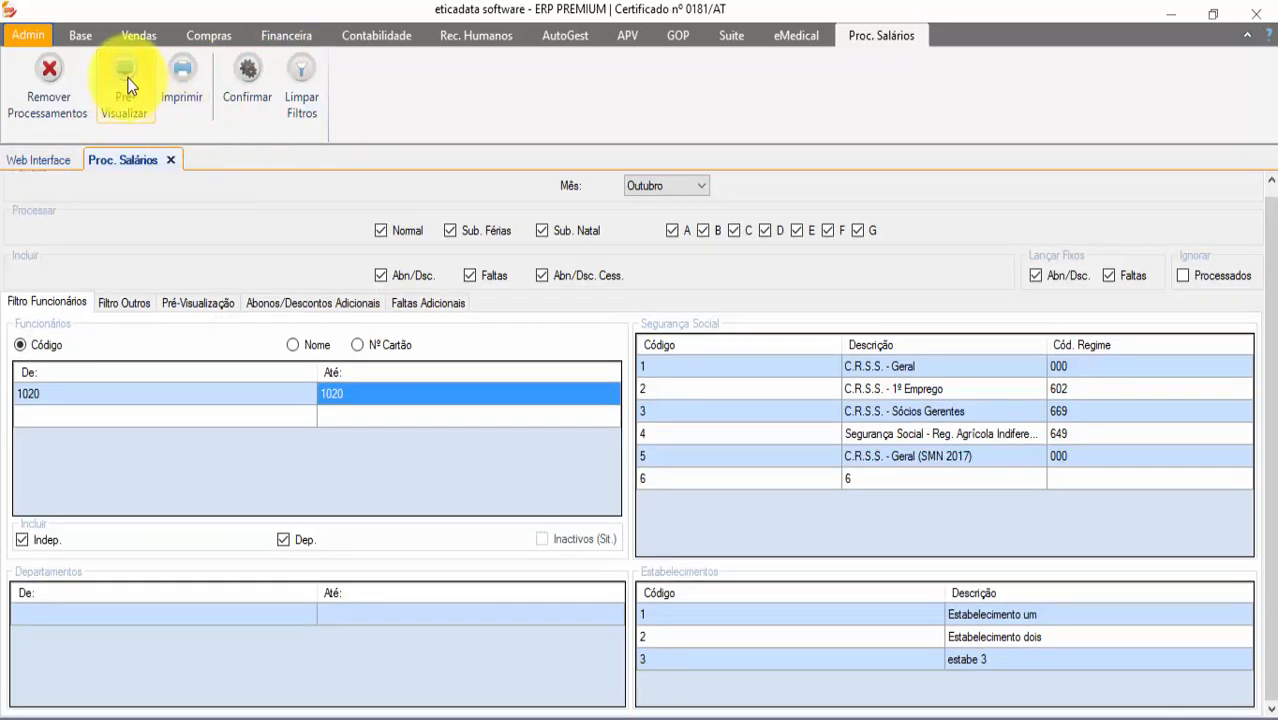
pyautogui.click(124, 85)
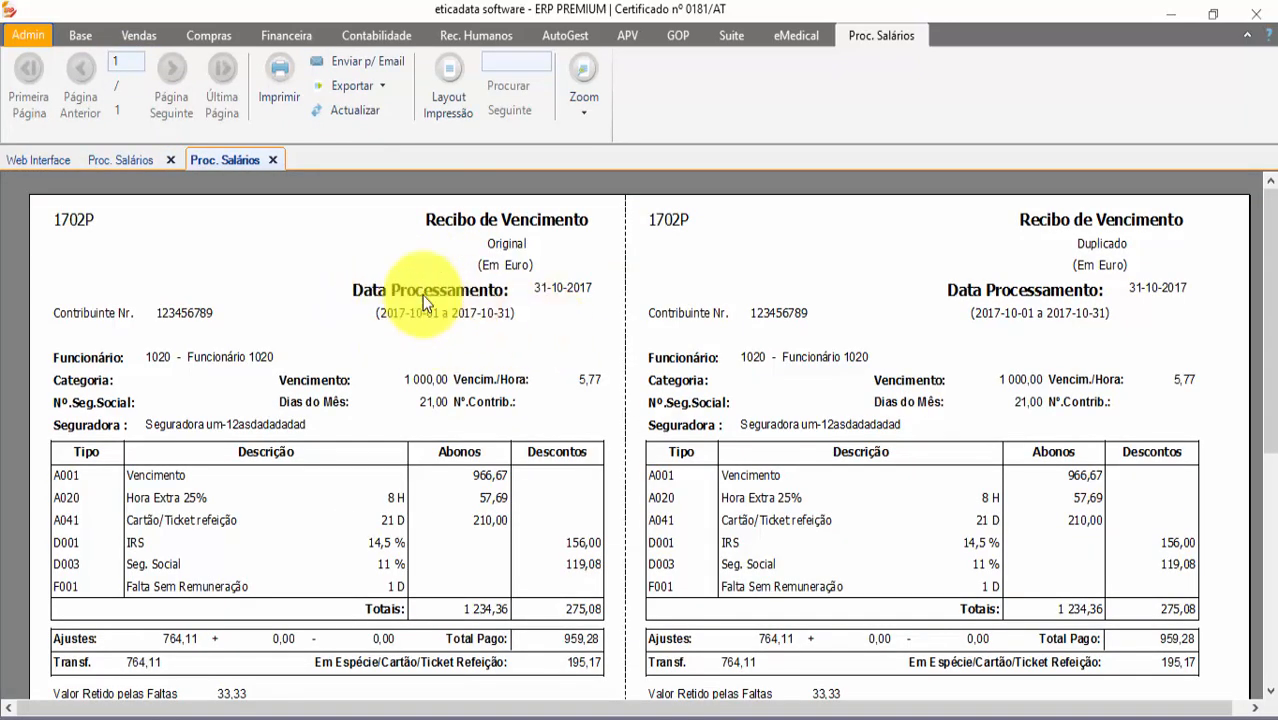
pyautogui.click(272, 160)
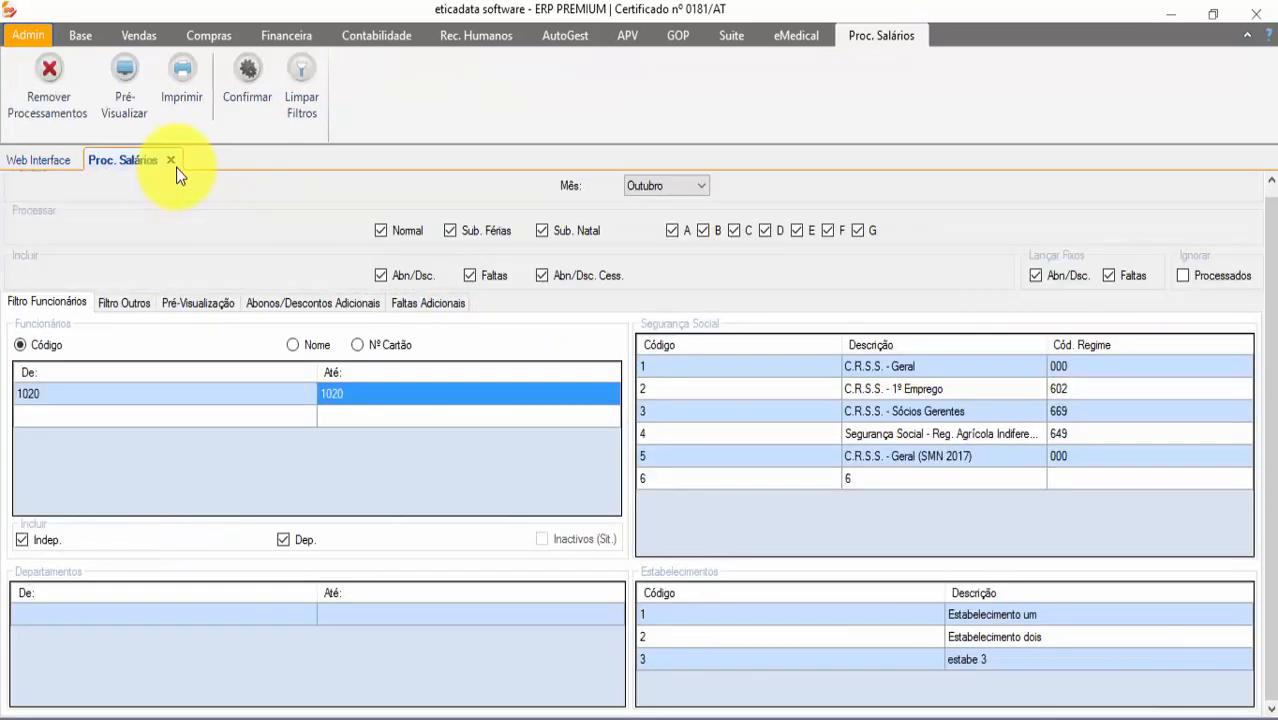
# - Remove employee 1020's salary processing for 2017-10-01 to 2017-10-31 and close the salary processing windows
pyautogui.click(207, 393)
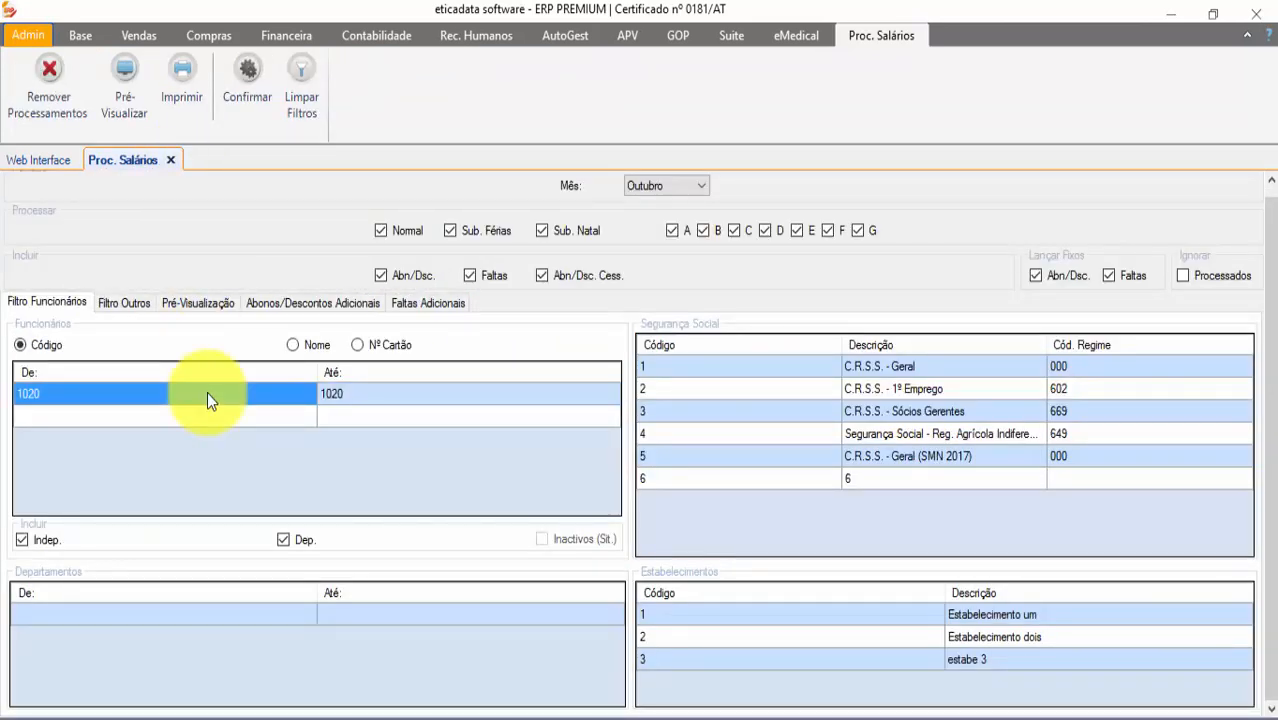
pyautogui.click(46, 72)
pyautogui.click(62, 98)
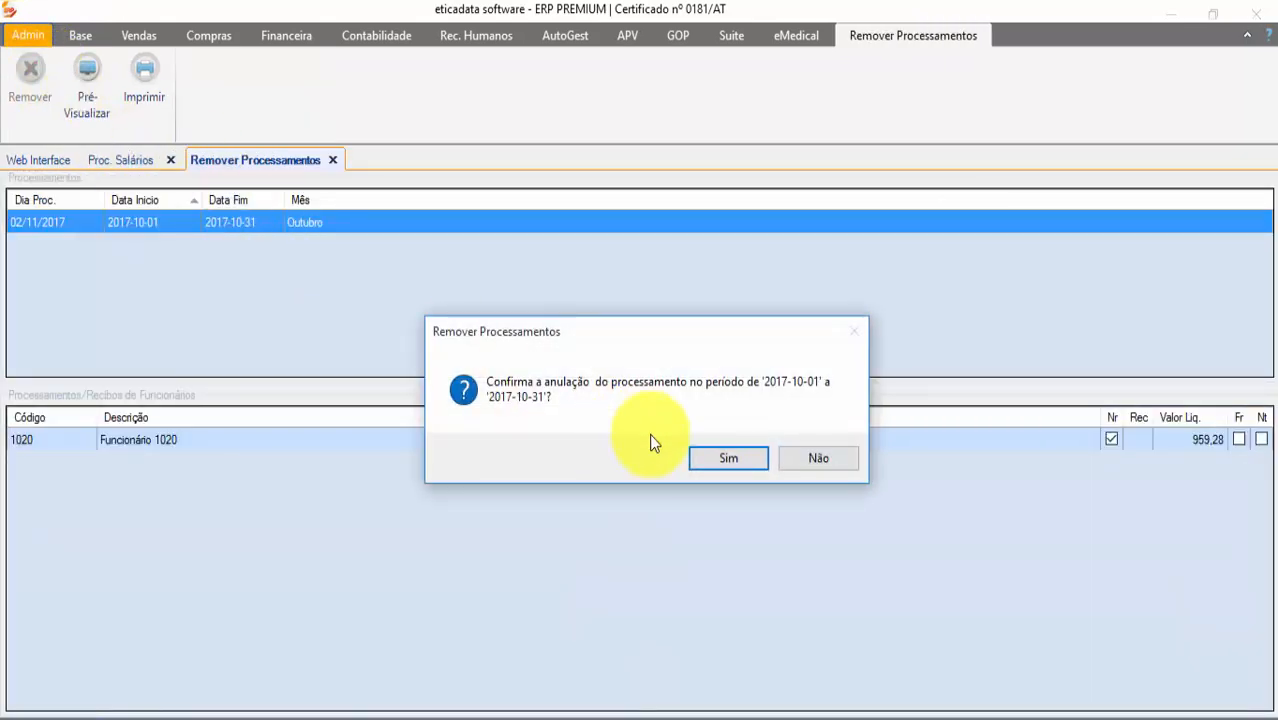
pyautogui.click(724, 455)
pyautogui.click(331, 161)
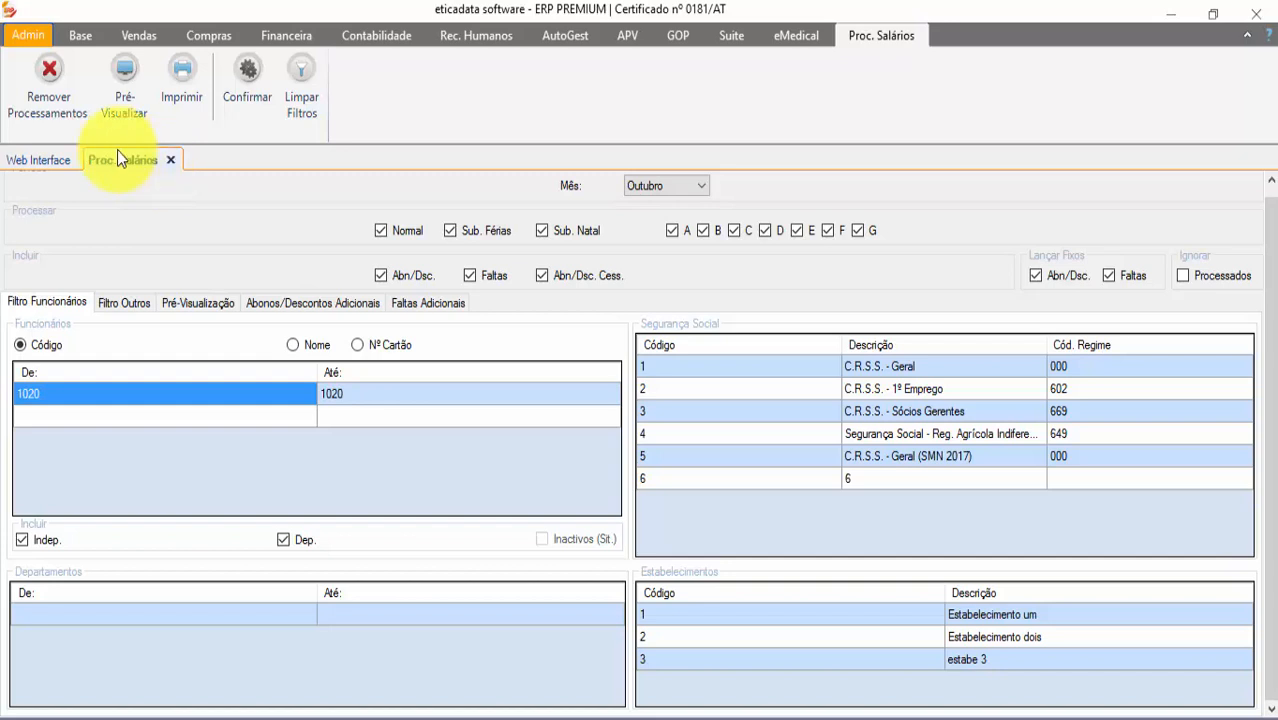
pyautogui.click(170, 160)
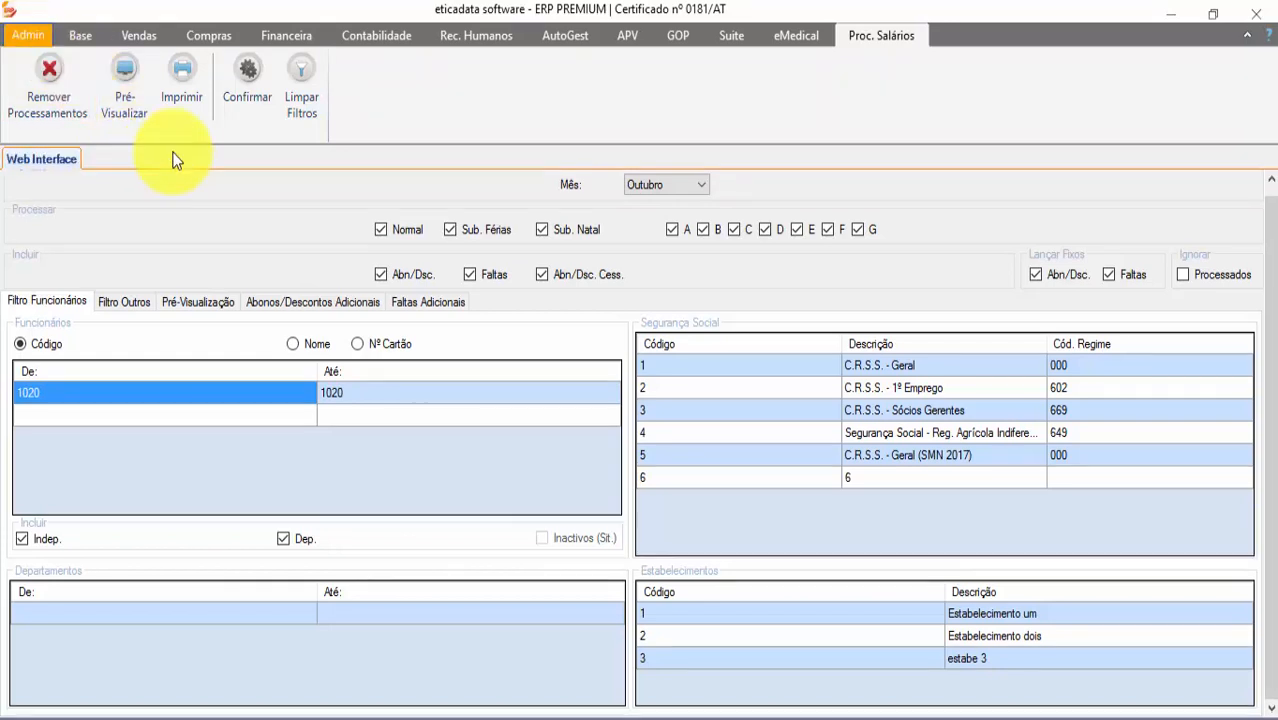
# - In company 1702P's GRH processing settings, set the period type to Mensal Desfasado with last day 20, and save
pyautogui.click(30, 36)
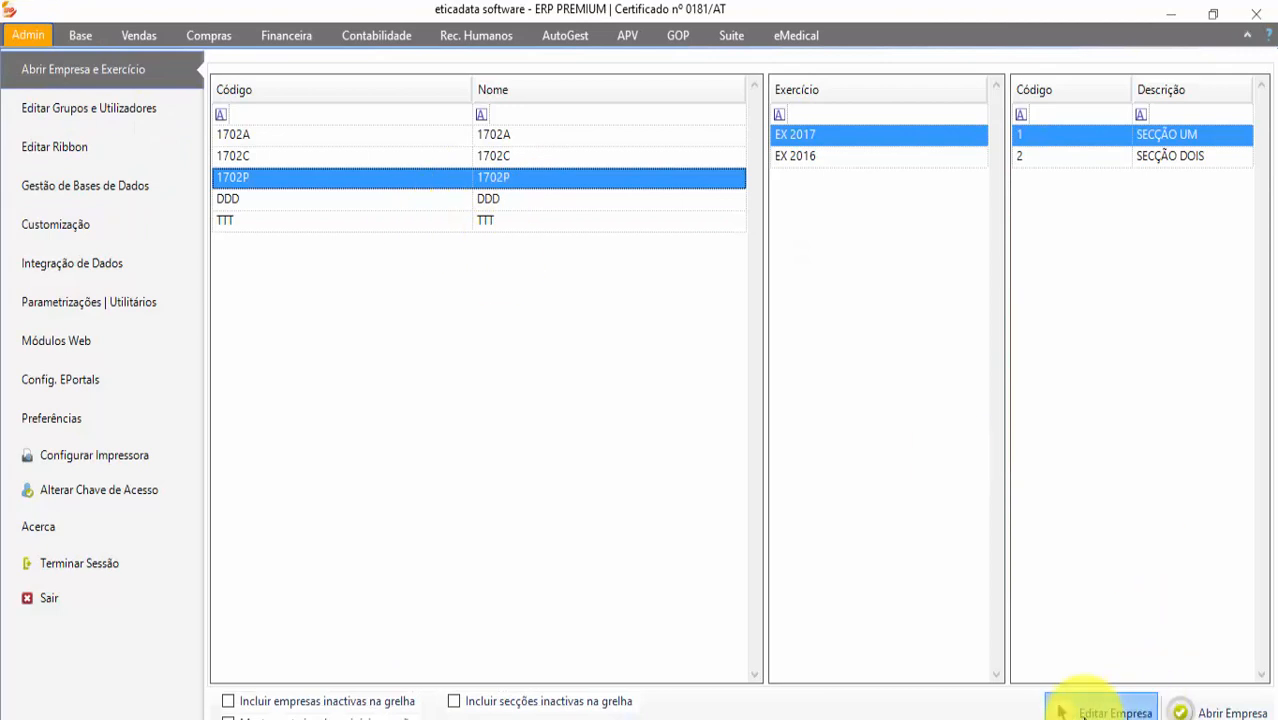
pyautogui.click(1100, 710)
pyautogui.moveTo(393, 301); pyautogui.dragTo(389, 459)
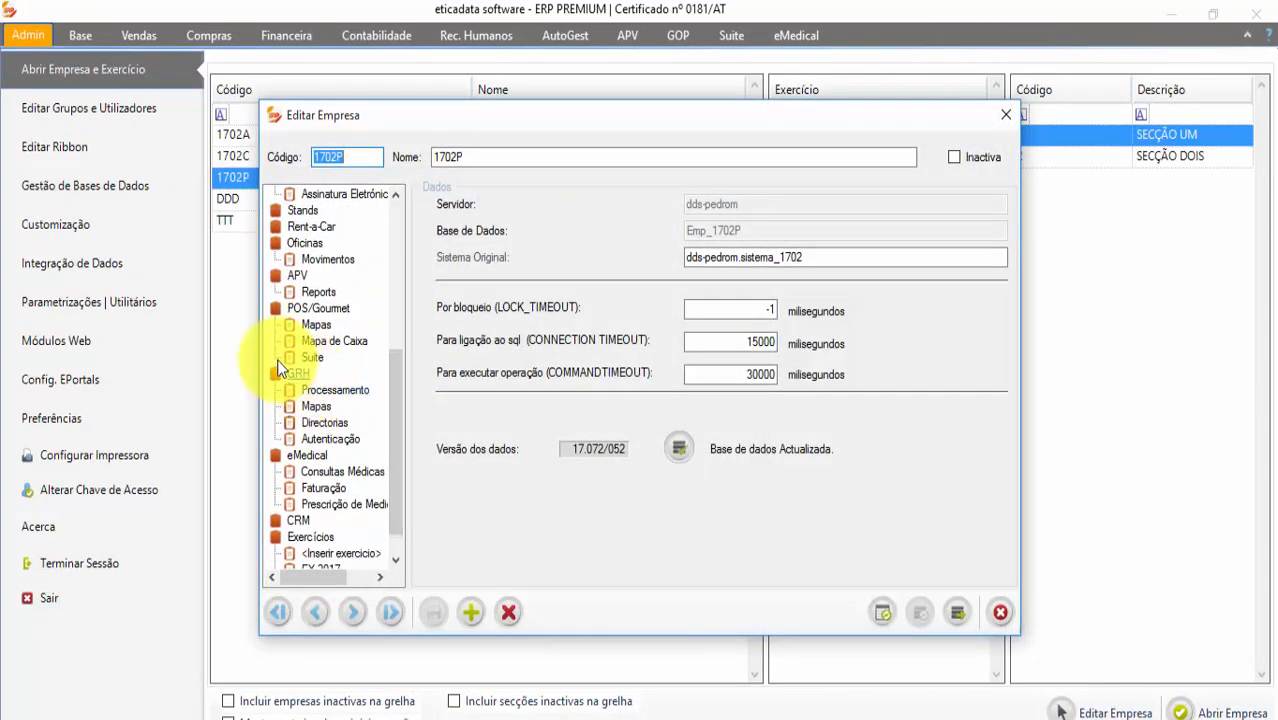
pyautogui.click(320, 390)
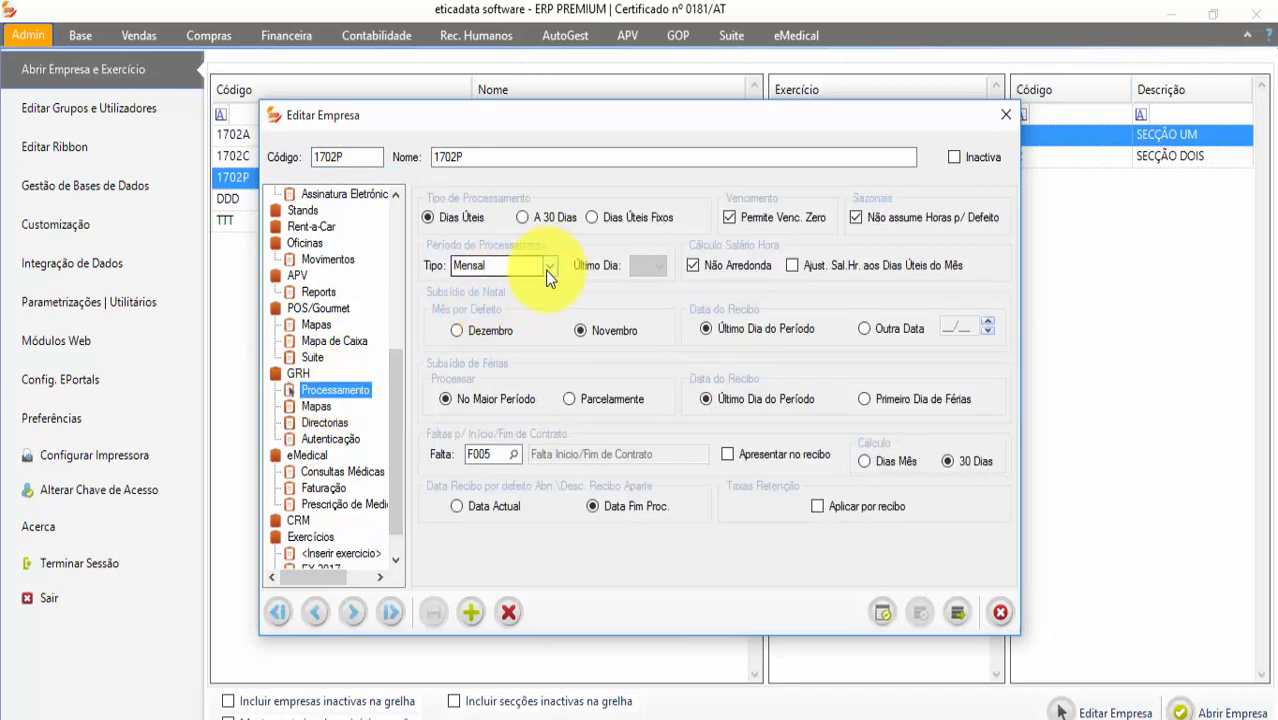
pyautogui.click(552, 271)
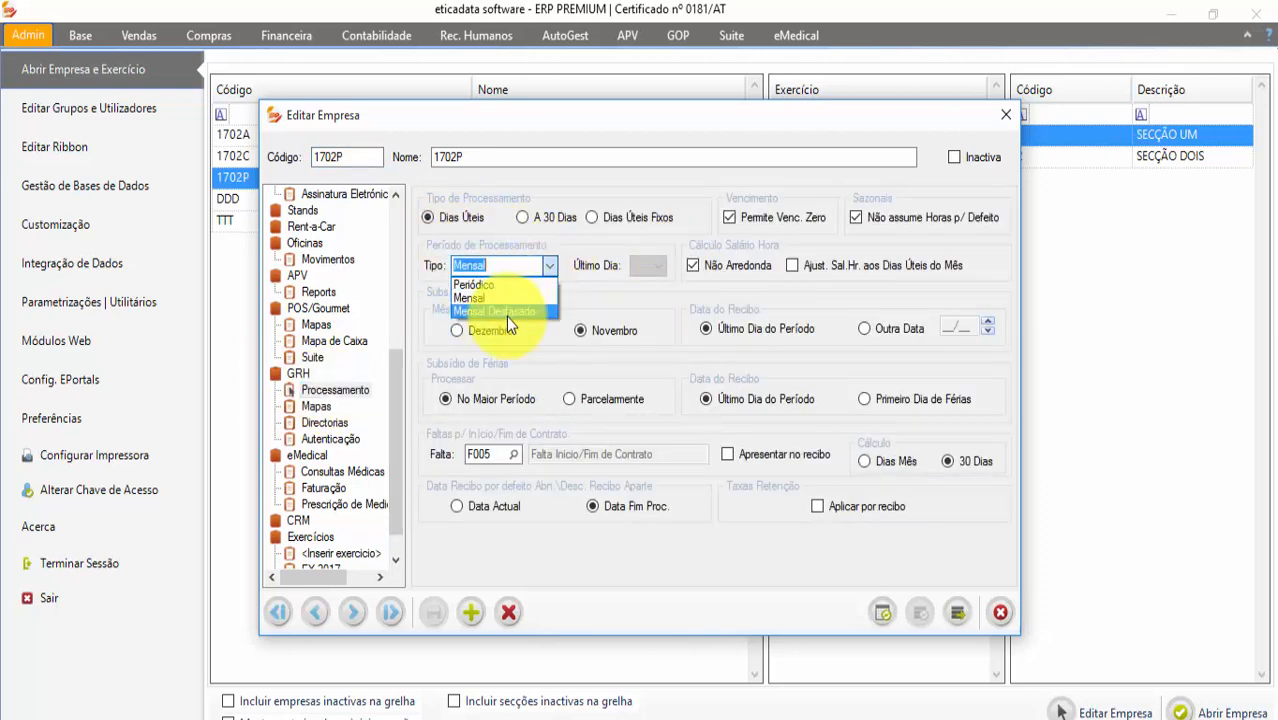
pyautogui.click(506, 314)
pyautogui.click(659, 268)
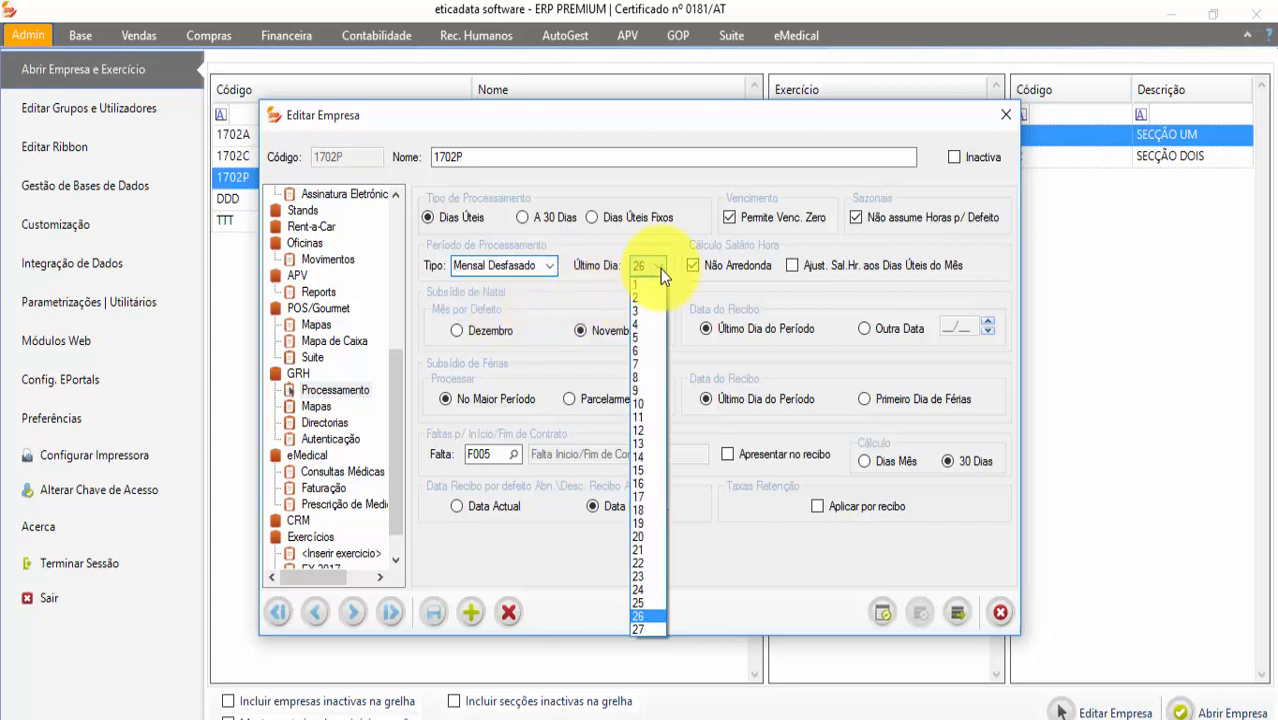
pyautogui.click(640, 535)
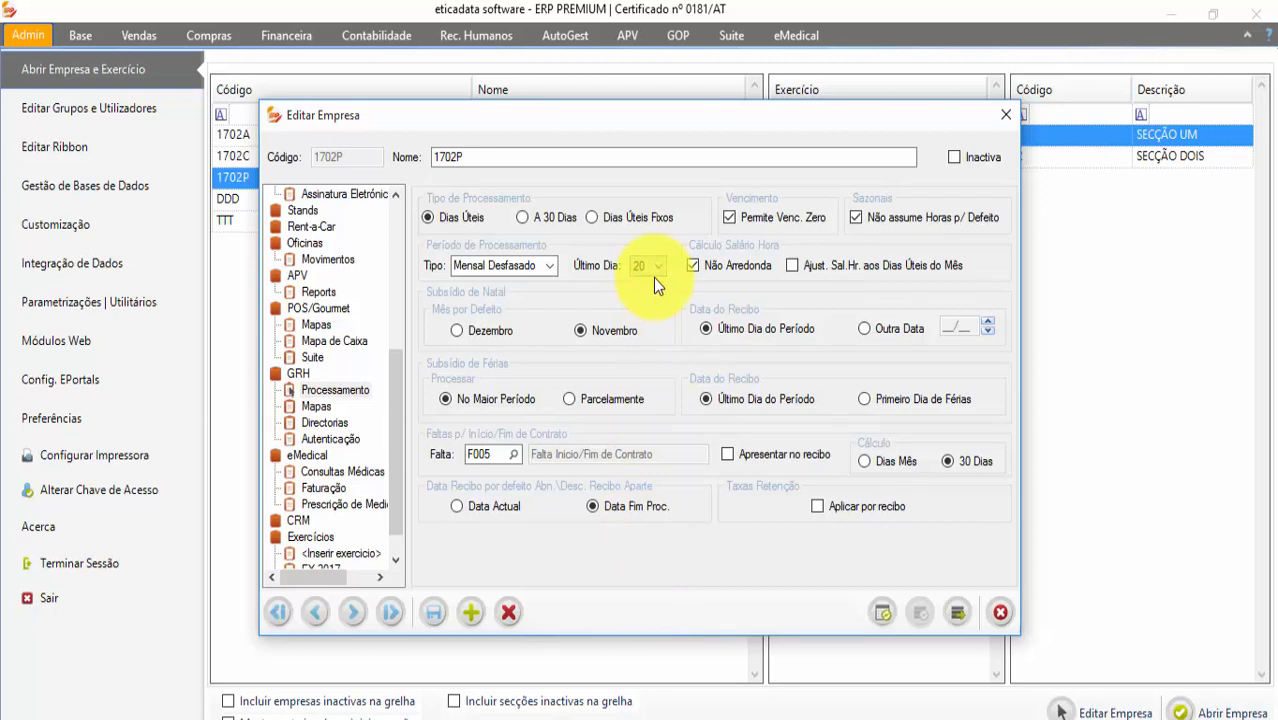
pyautogui.click(433, 619)
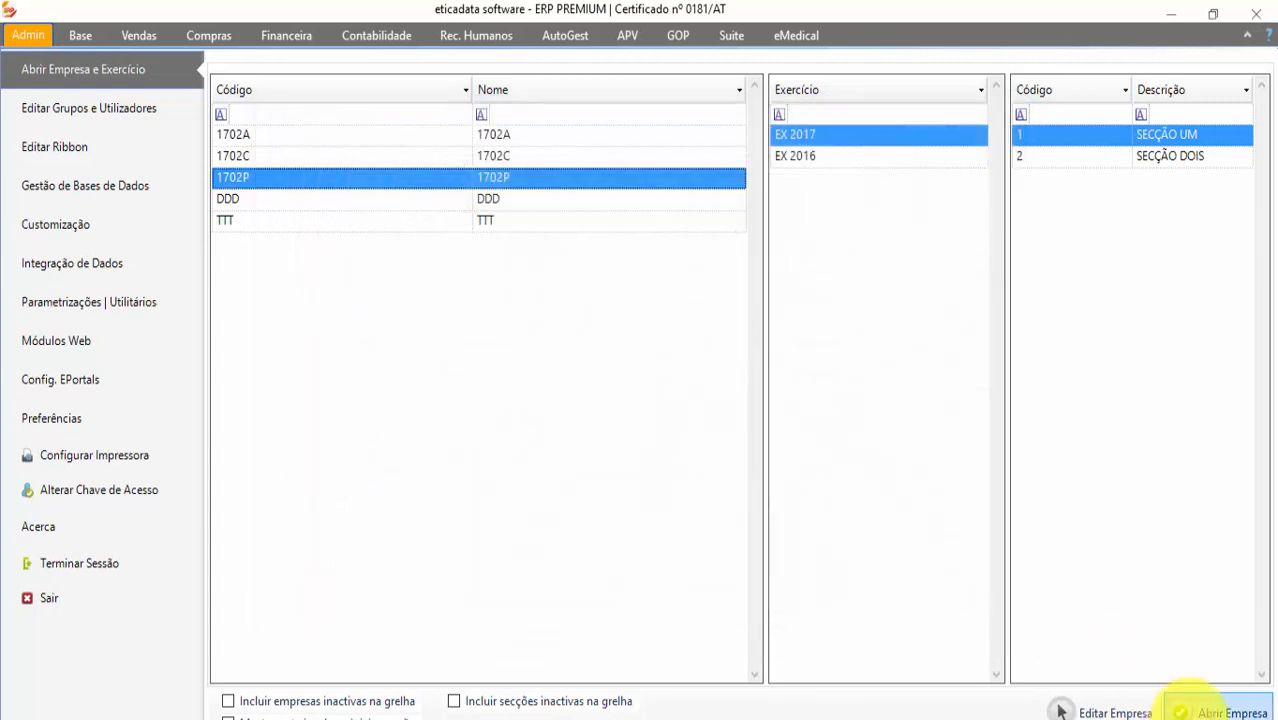
# - Reopen company 1702P with exercise EX 2017 and section SECÇÃO UM, and open salary processing
pyautogui.click(1196, 706)
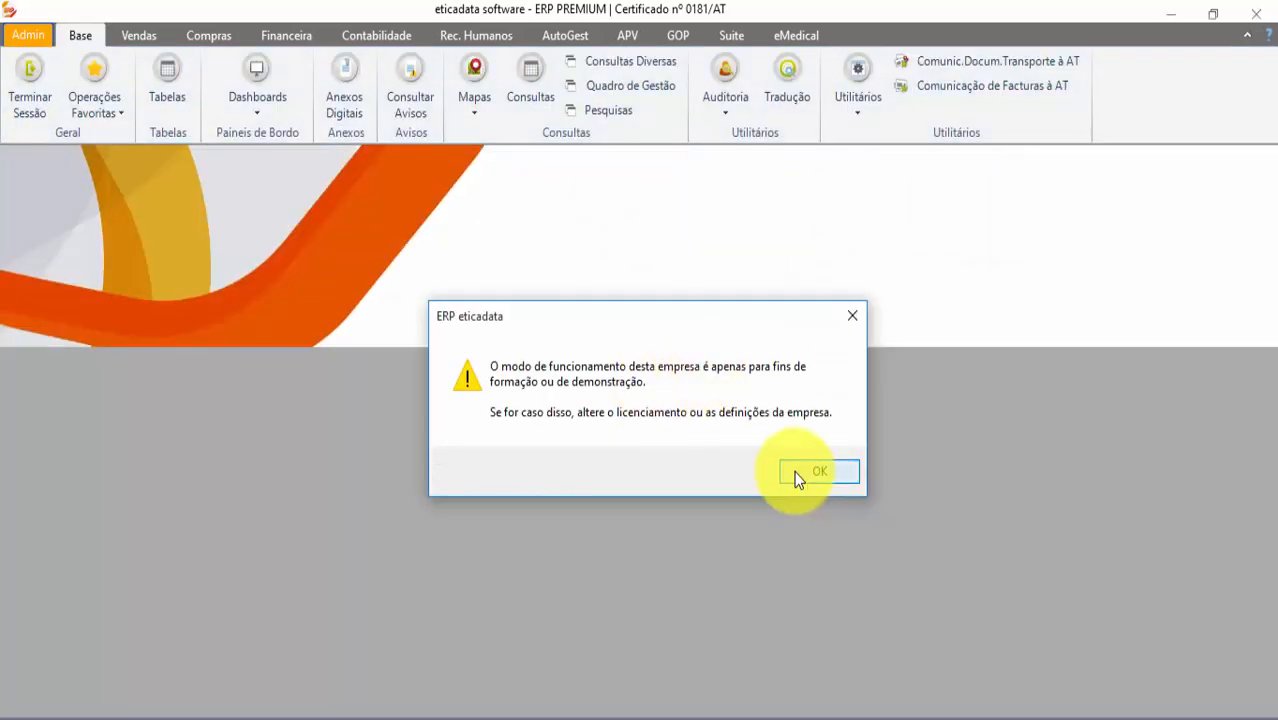
pyautogui.click(797, 474)
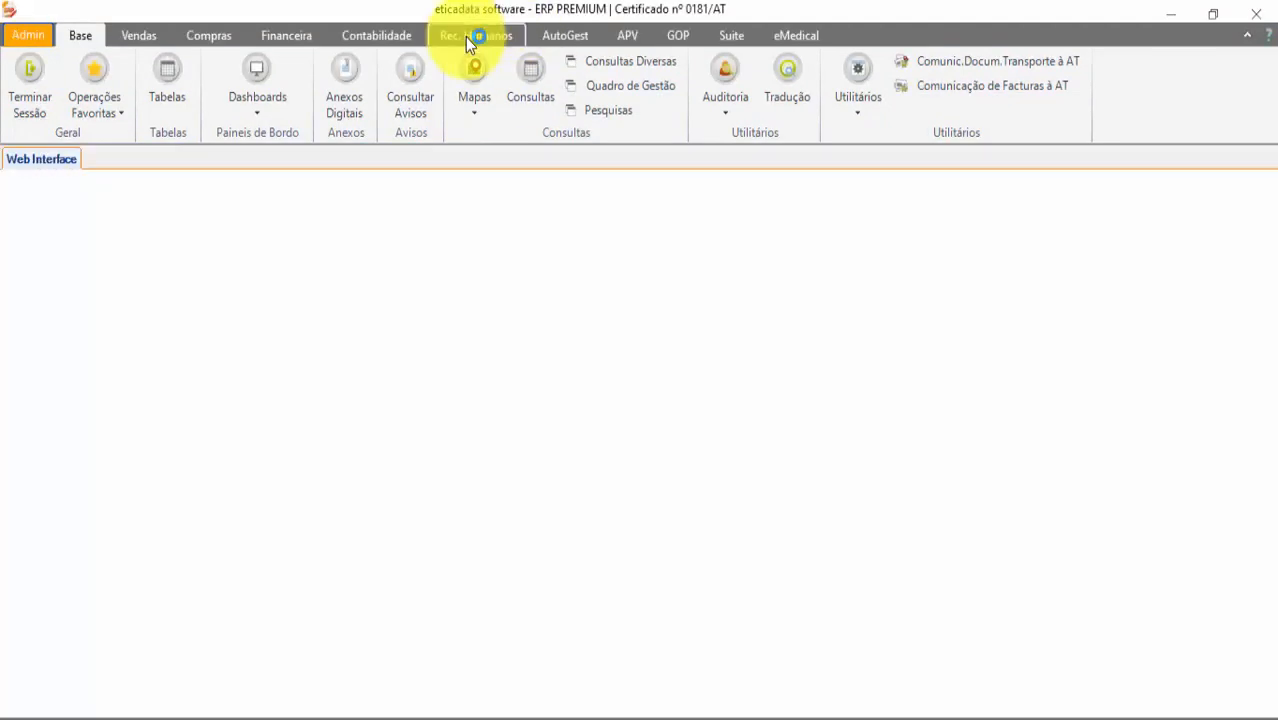
pyautogui.click(468, 36)
pyautogui.click(413, 88)
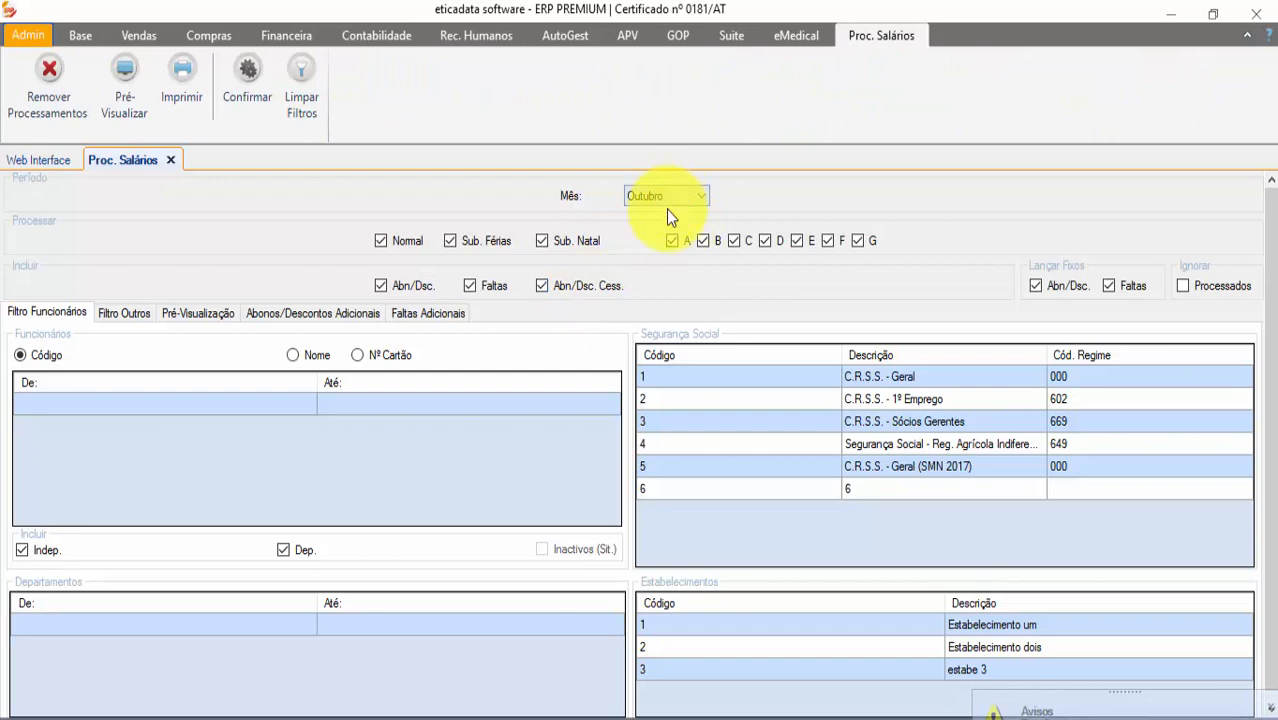
# - Set the processing month to Outubro and restrict the employee code range to 1020 only
pyautogui.click(668, 199)
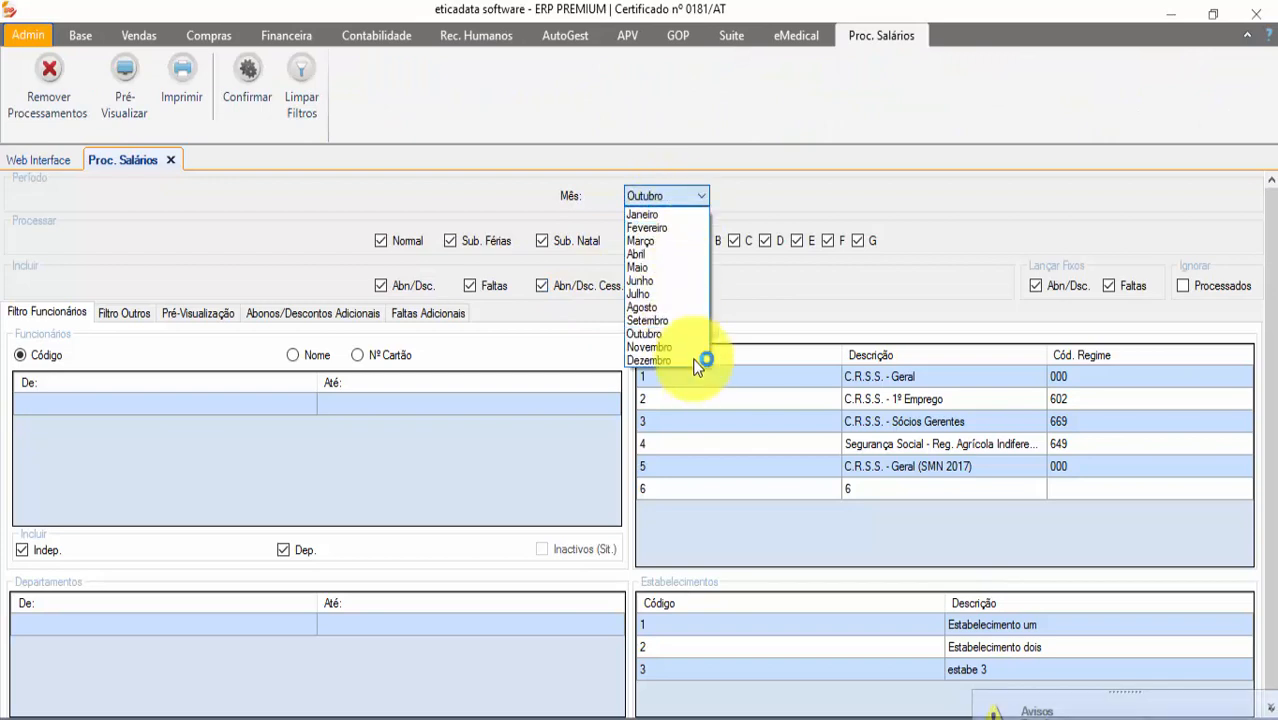
pyautogui.click(681, 332)
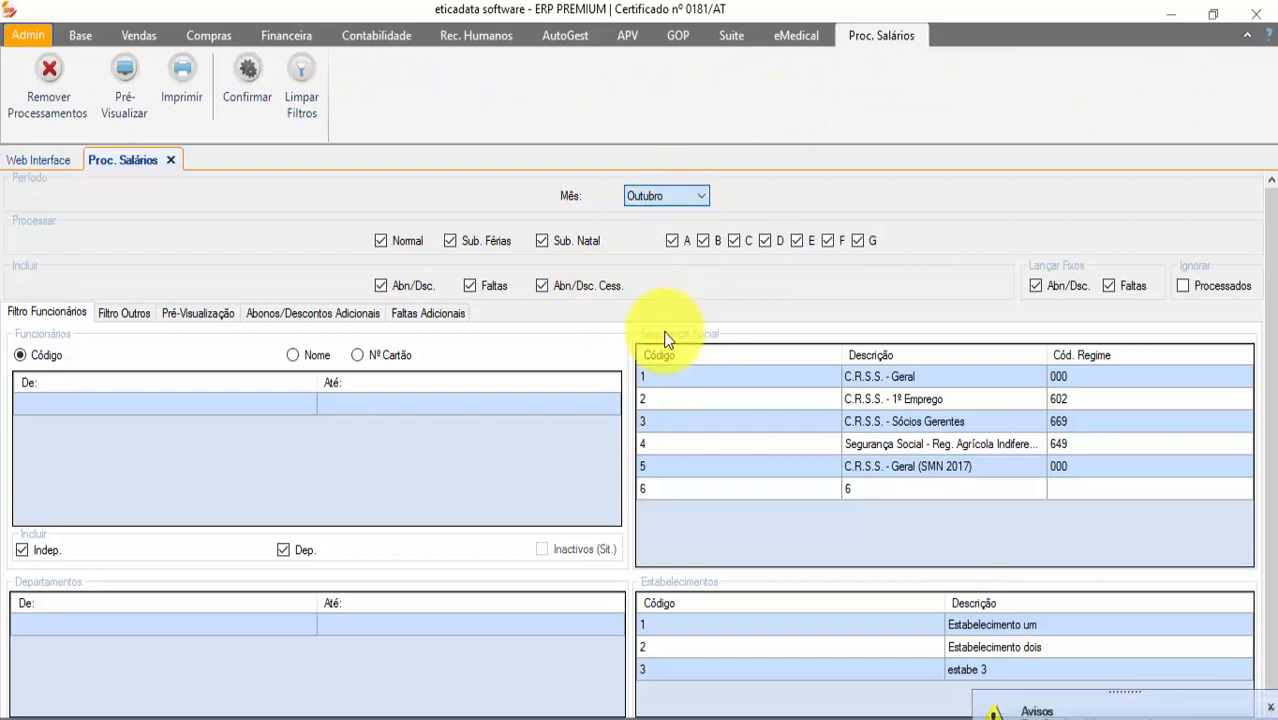
pyautogui.click(214, 404)
pyautogui.write('1020')
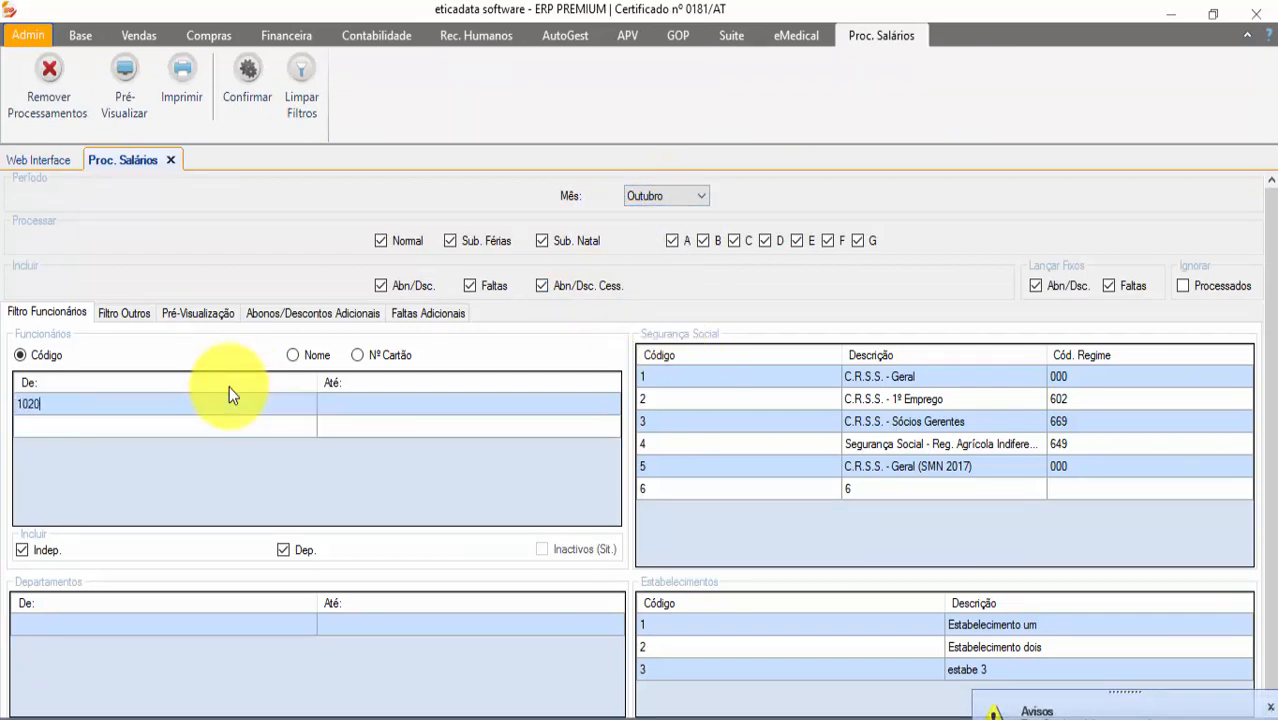
pyautogui.click(376, 405)
pyautogui.write('1020')
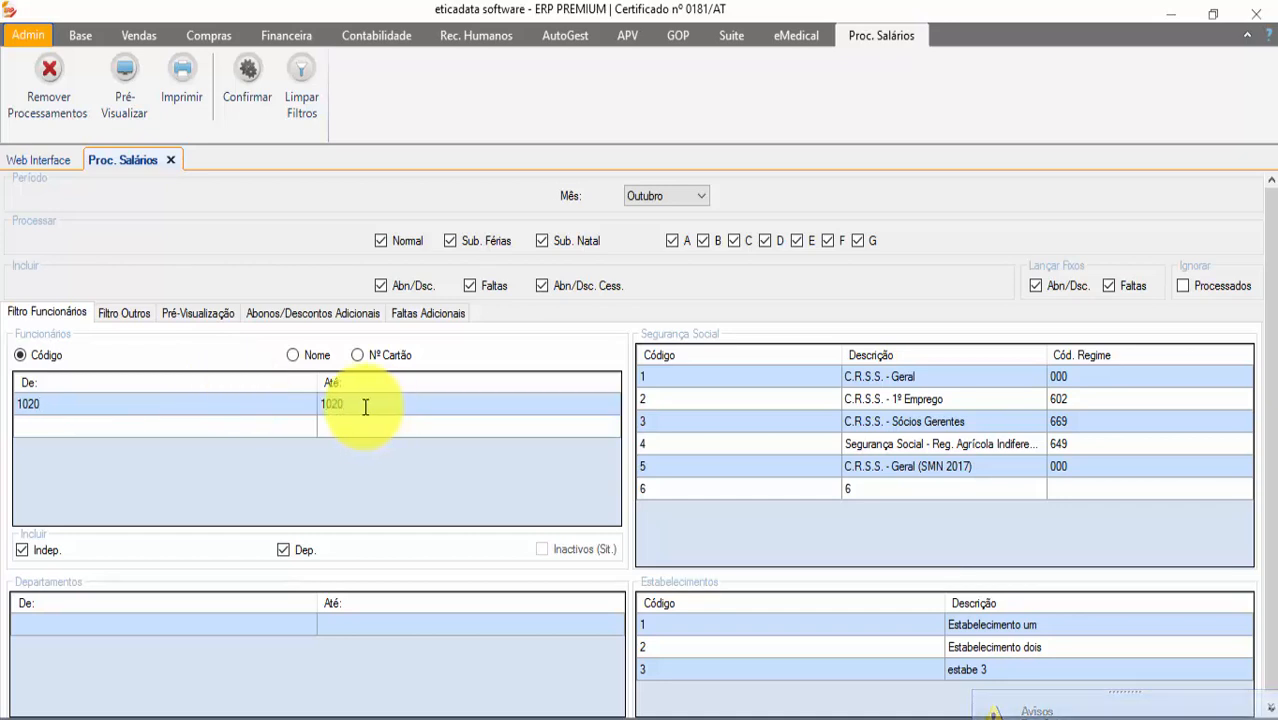
pyautogui.click(279, 409)
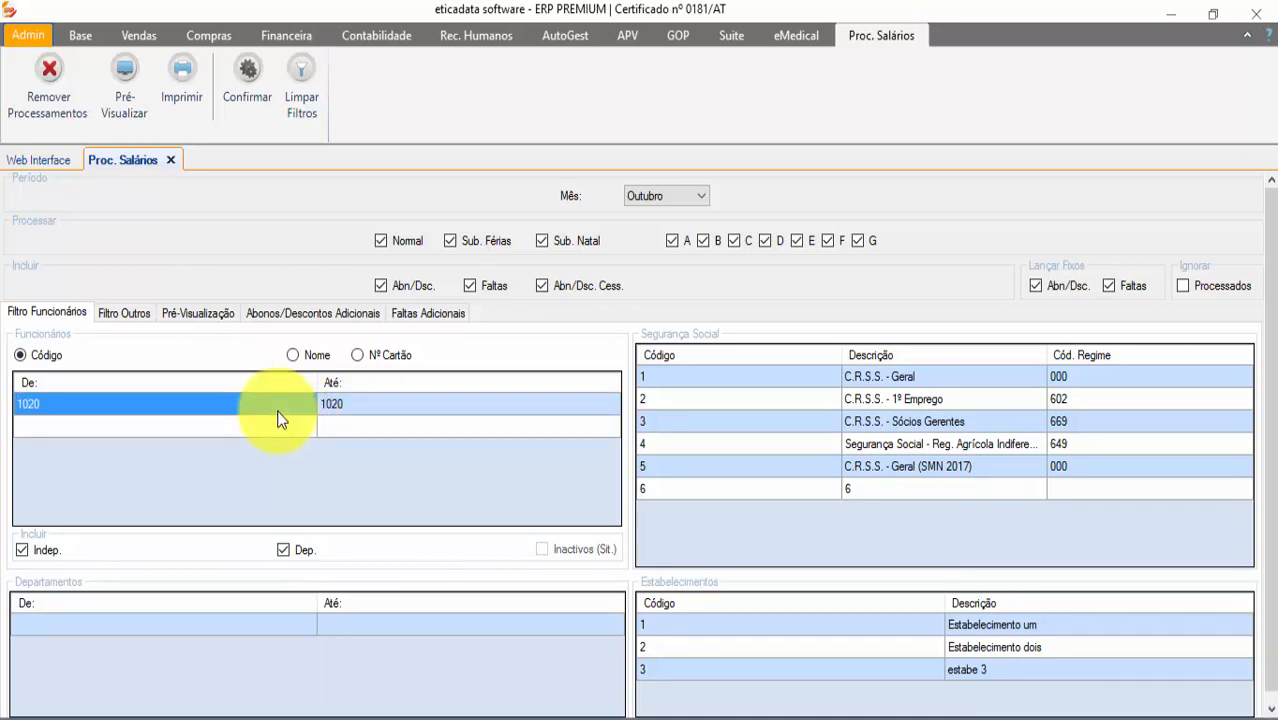
# - Process employee 1020's salary under the offset monthly period, review the pay receipt preview and close it
pyautogui.click(250, 70)
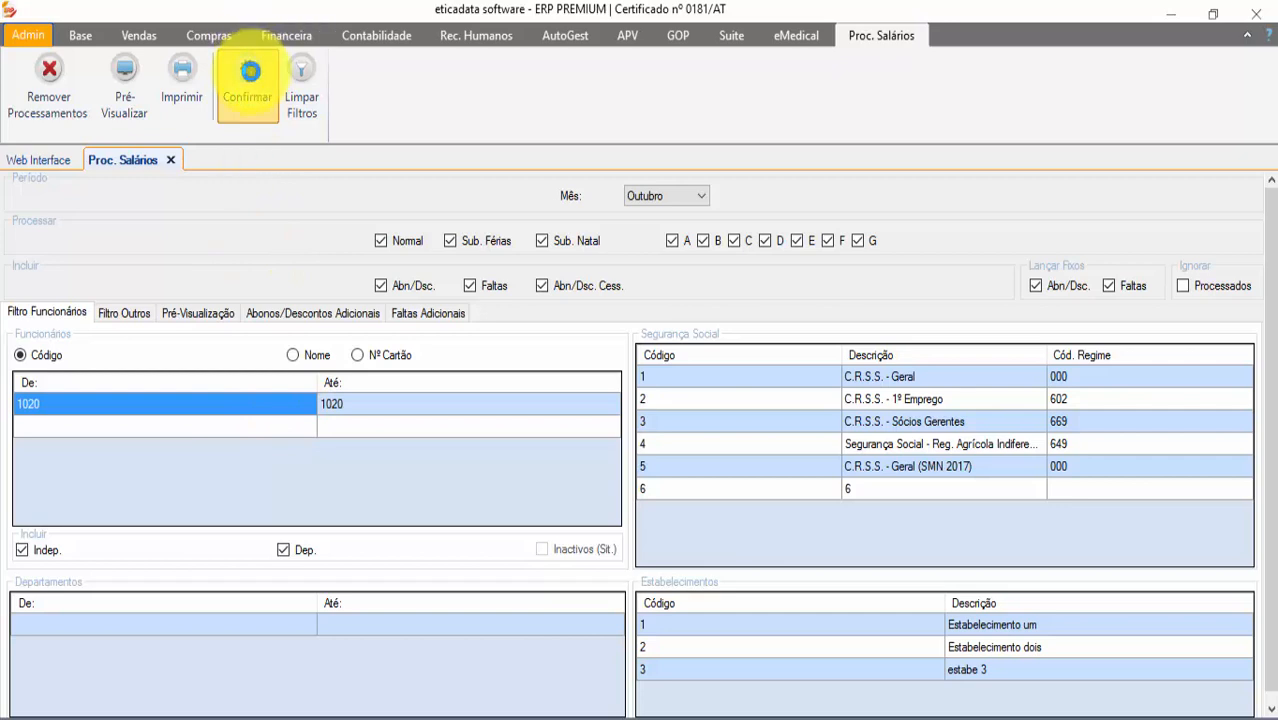
pyautogui.click(132, 89)
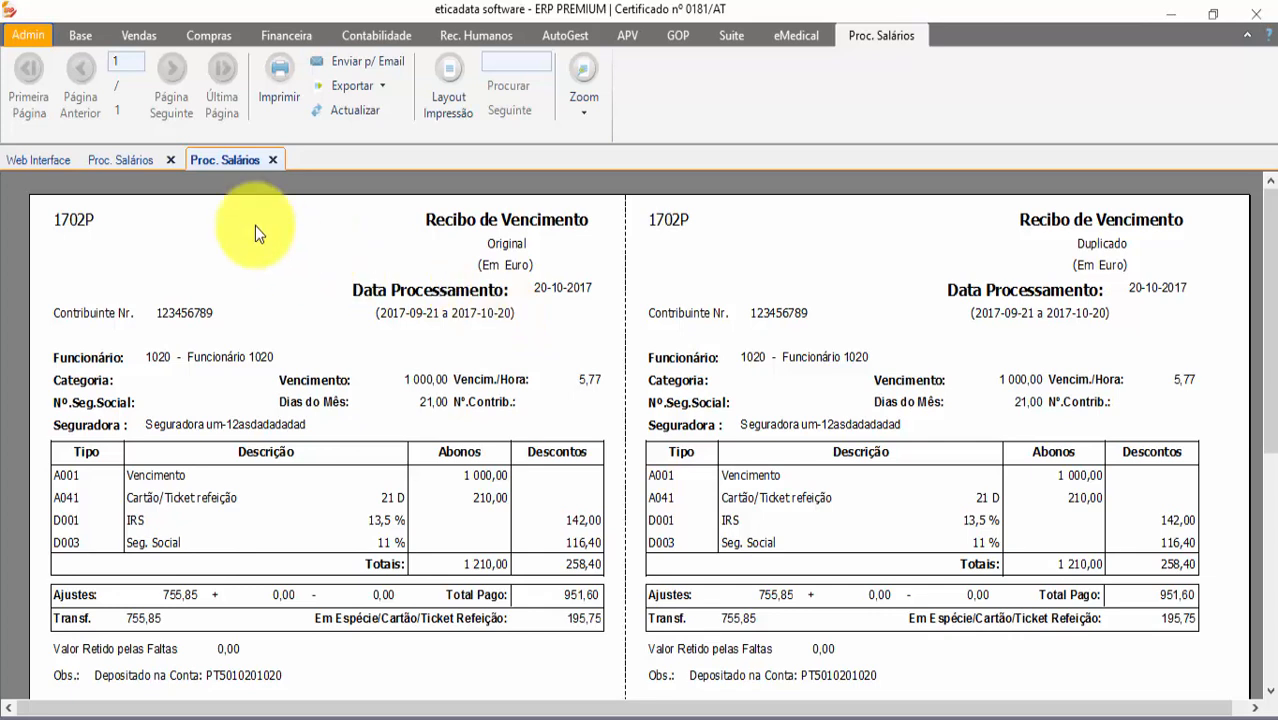
pyautogui.click(273, 160)
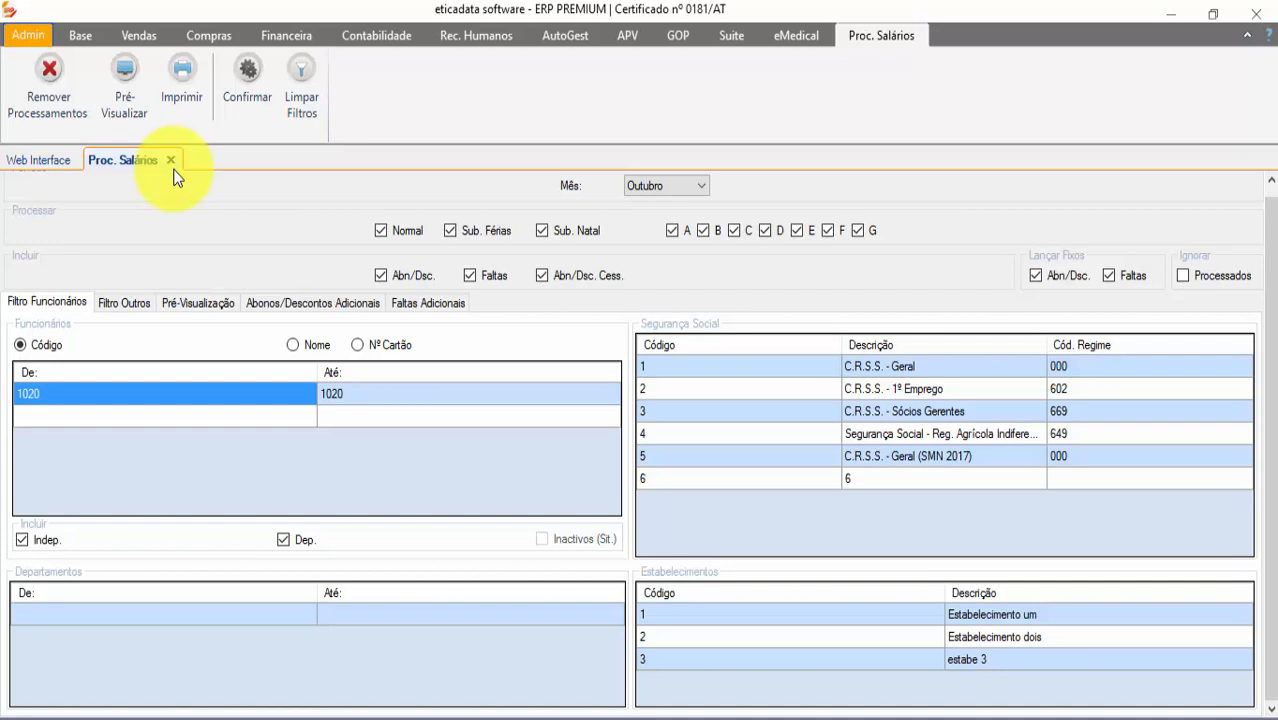
# - Open employee 1020's allowances, deductions and absences record and review the pending allowances and absences
pyautogui.click(476, 36)
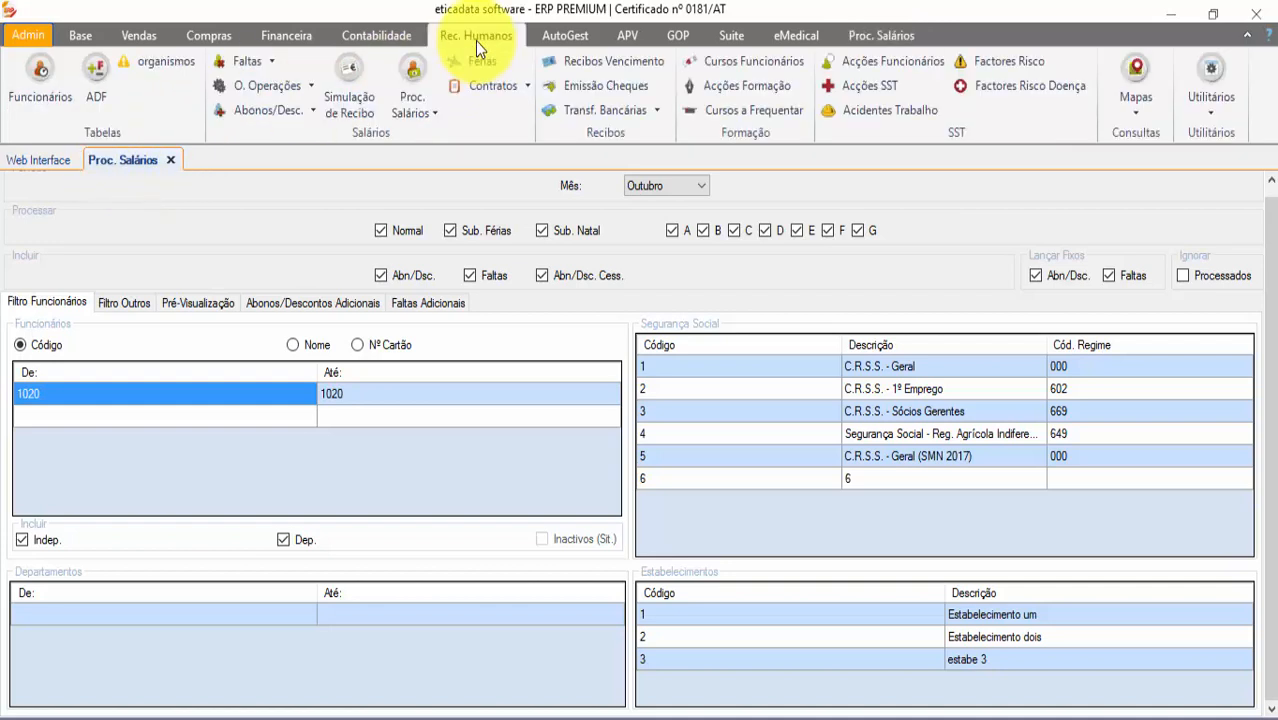
pyautogui.click(268, 112)
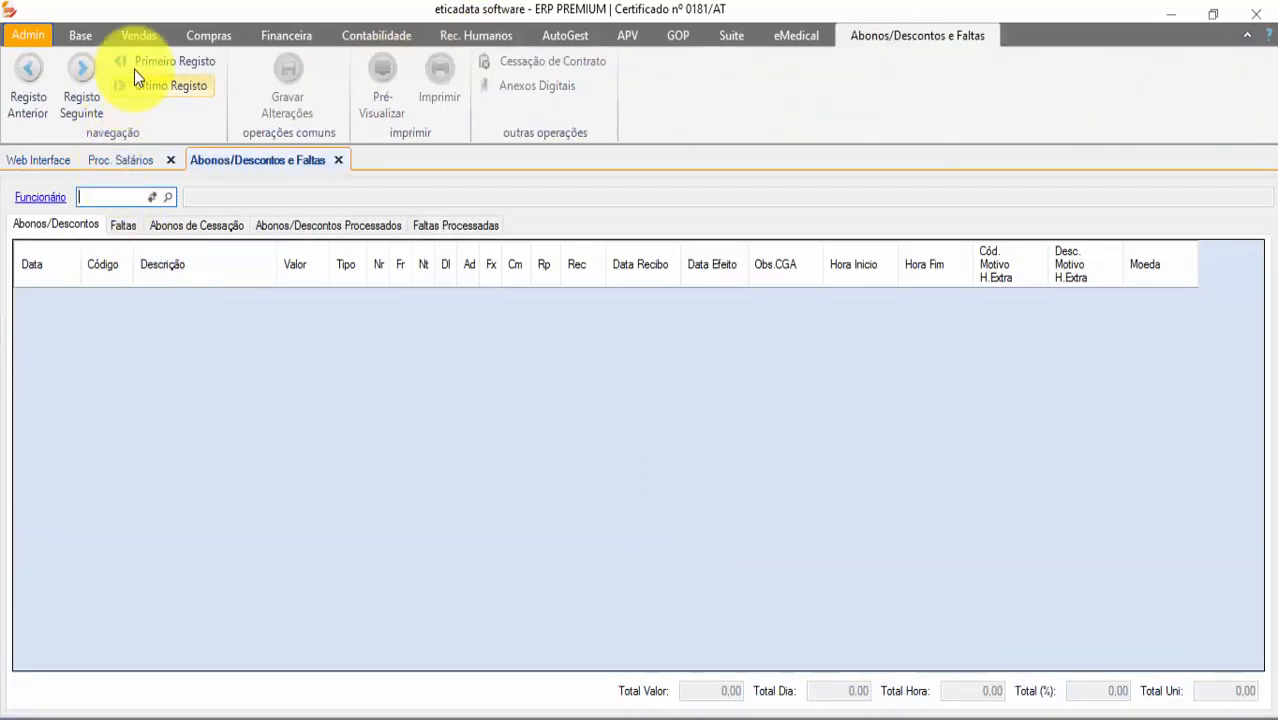
pyautogui.click(133, 79)
pyautogui.click(100, 293)
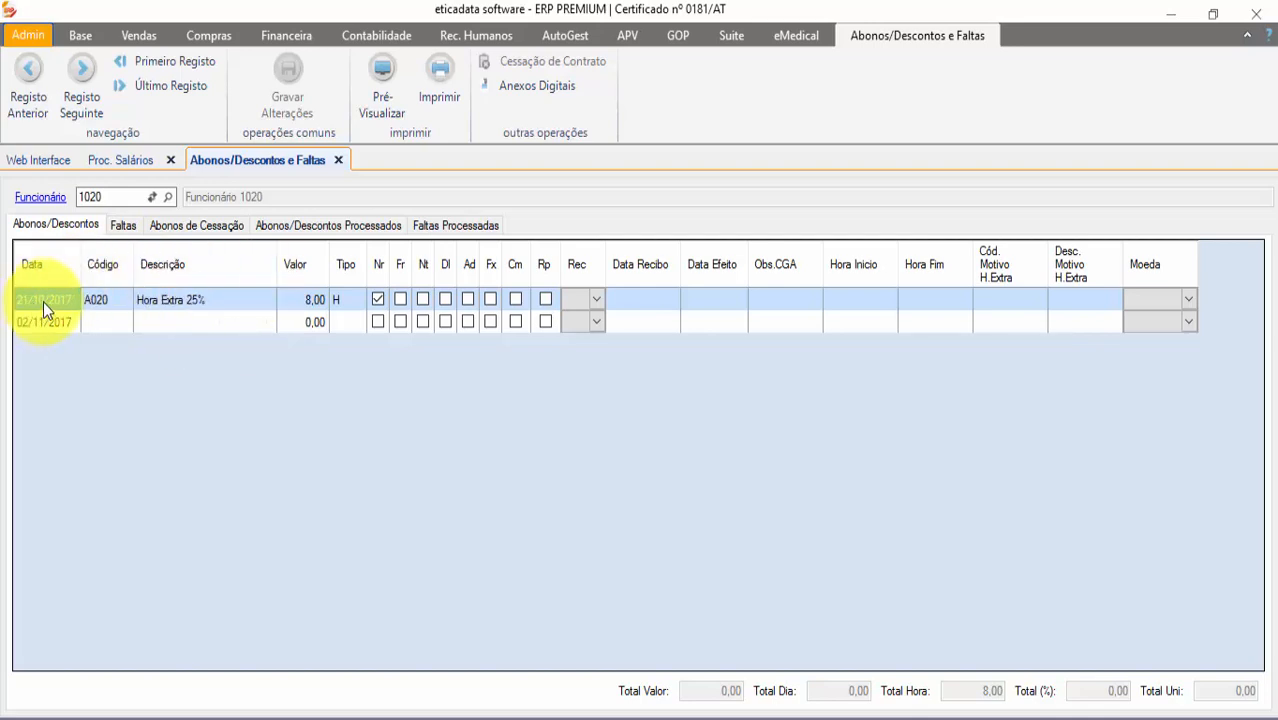
pyautogui.click(122, 227)
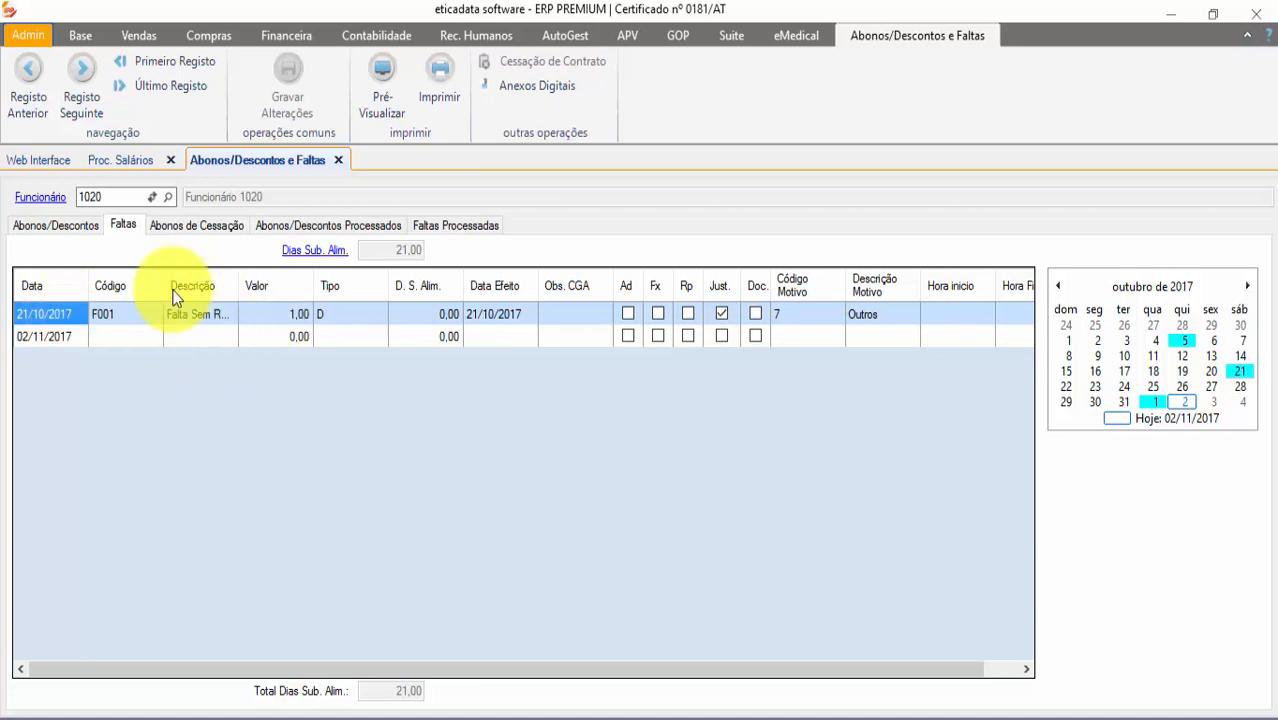
# - Set the salary processing month to Novembro and process employee 1020's salary
pyautogui.click(145, 162)
pyautogui.click(662, 188)
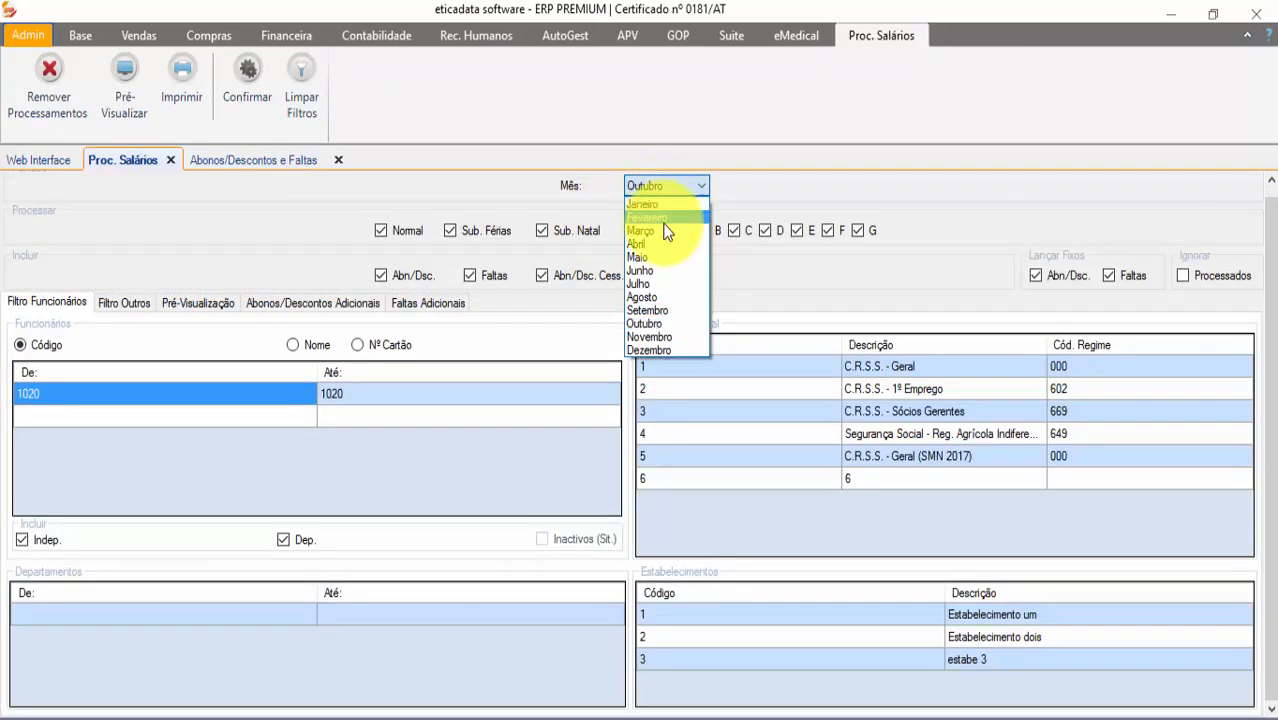
pyautogui.click(666, 337)
pyautogui.click(256, 86)
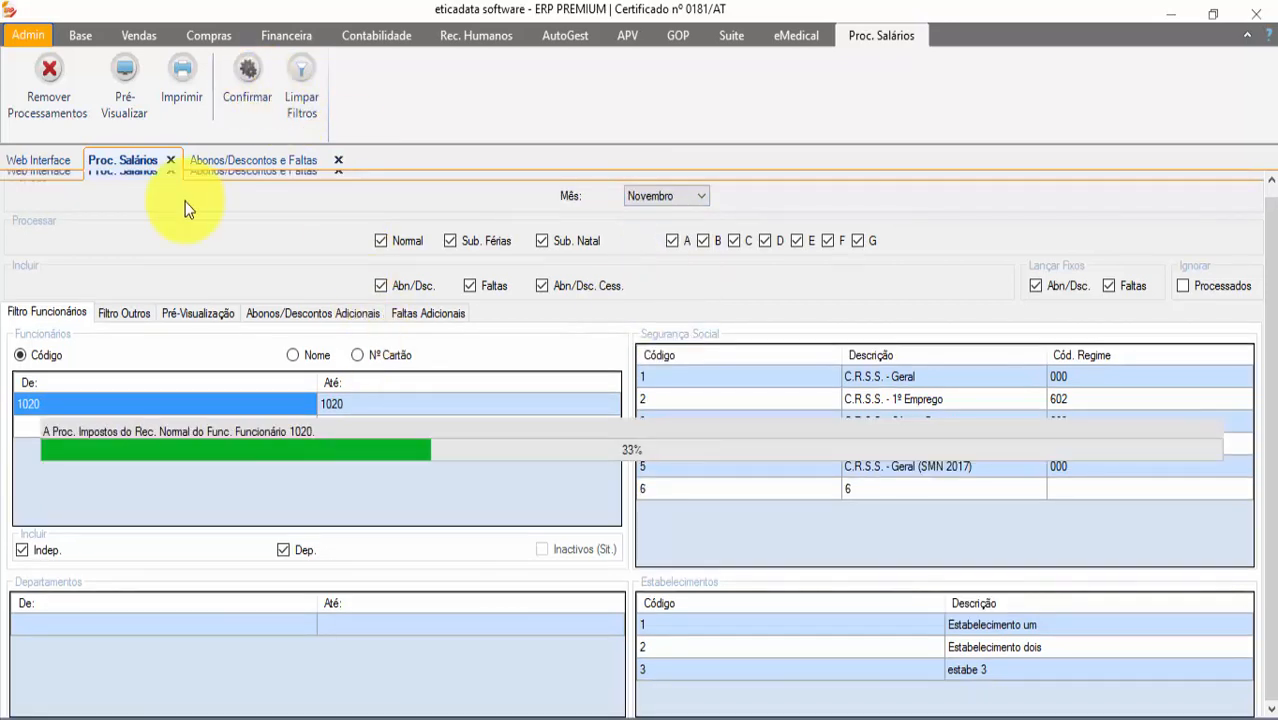
# - Preview employee 1020's November pay receipt and check the employee's processed absences
pyautogui.click(126, 86)
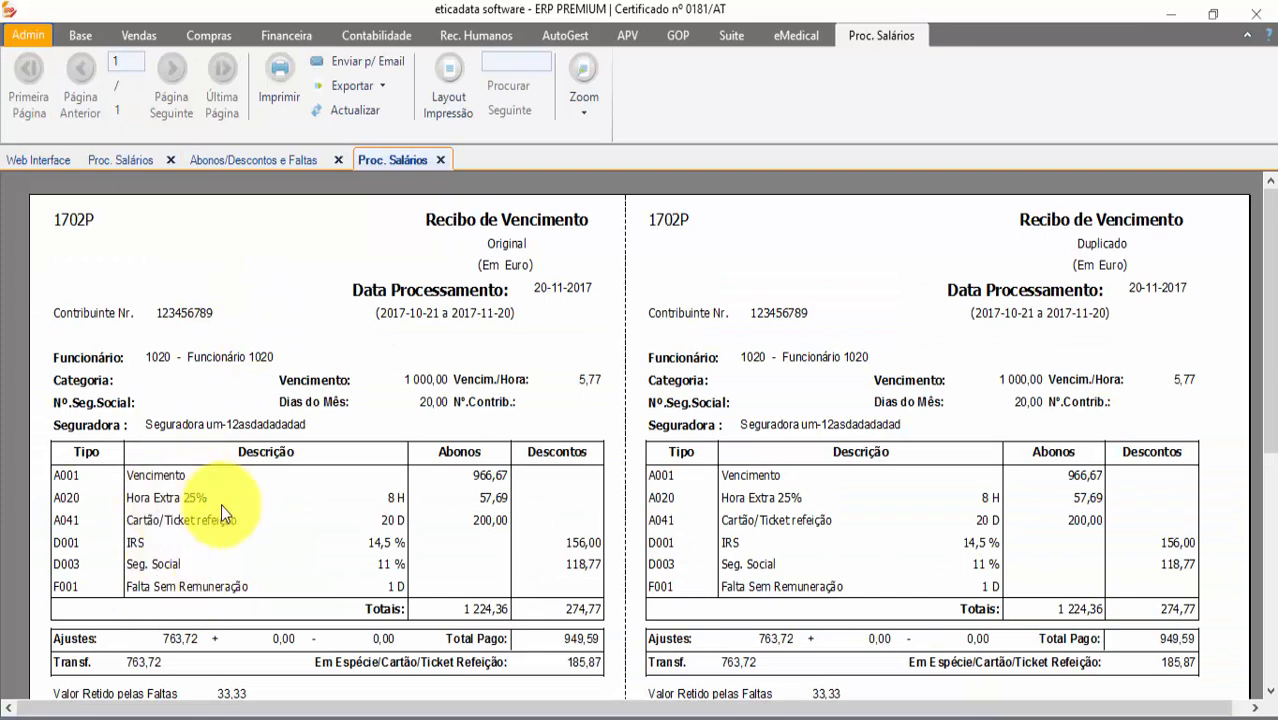
pyautogui.click(214, 159)
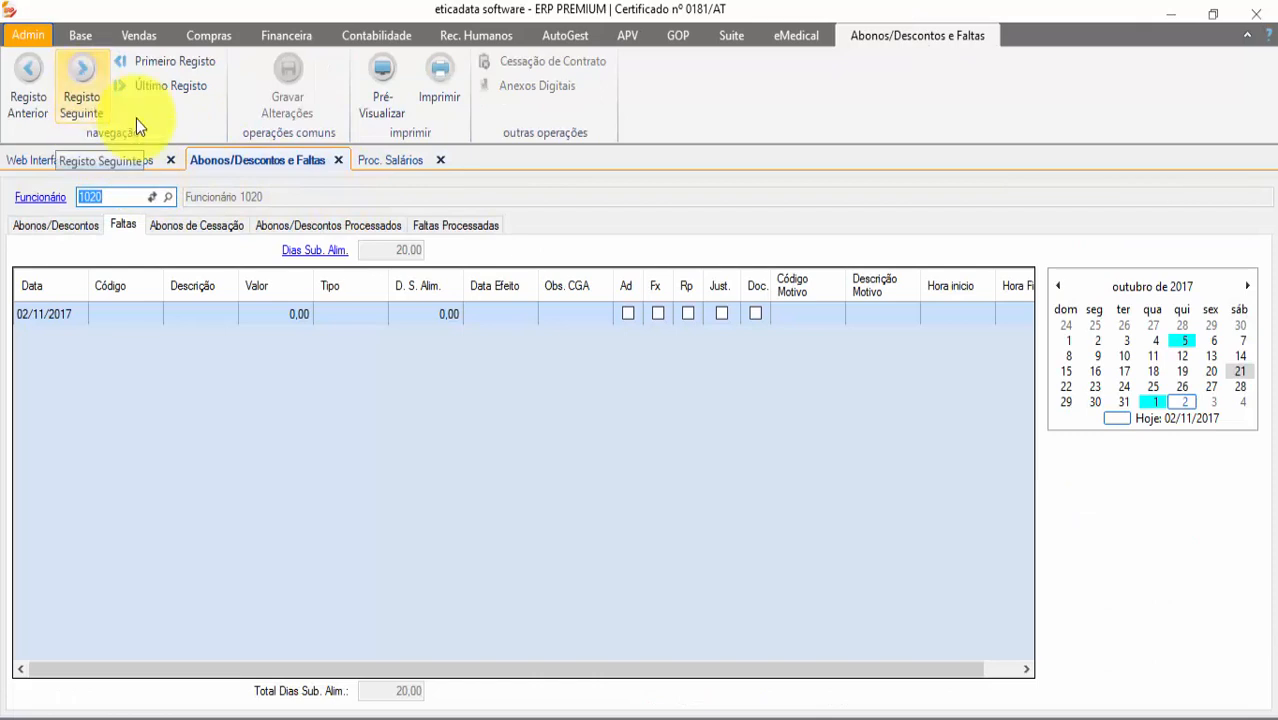
pyautogui.click(457, 222)
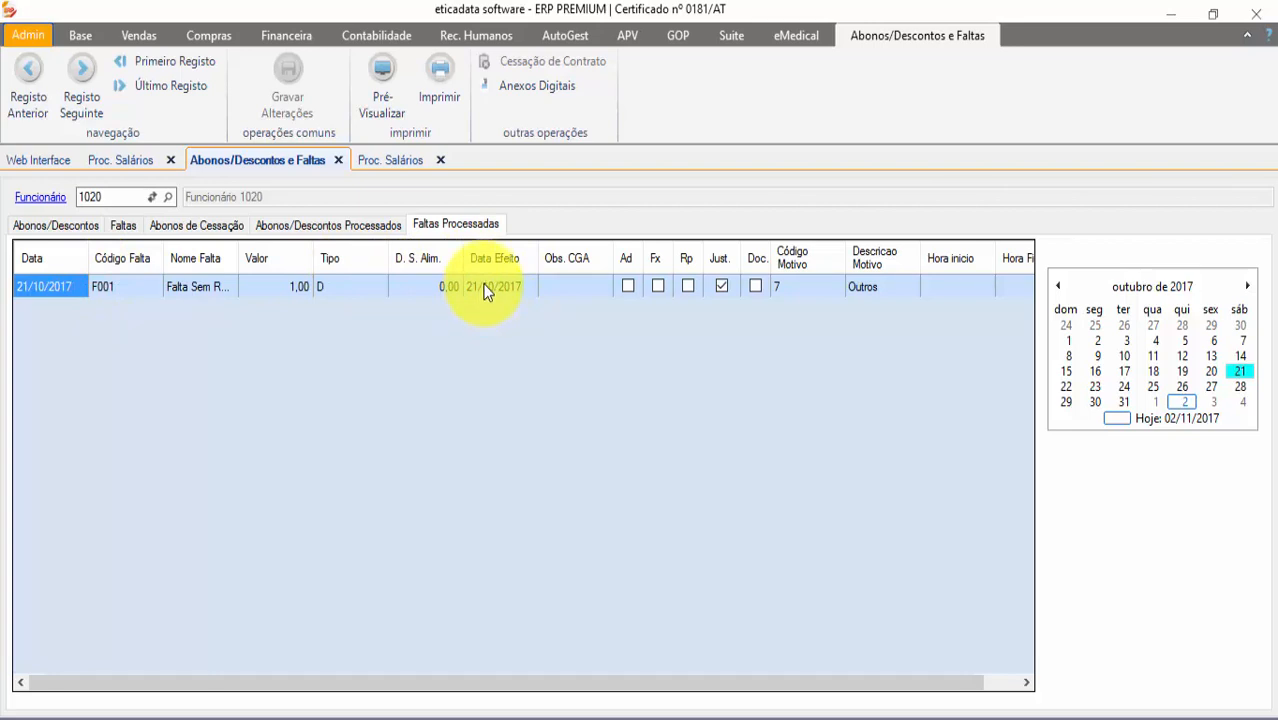
# - Open the Mapa de Segurança Social, set its month to Outubro and preview the remuneration sheet
pyautogui.click(490, 36)
pyautogui.click(1122, 104)
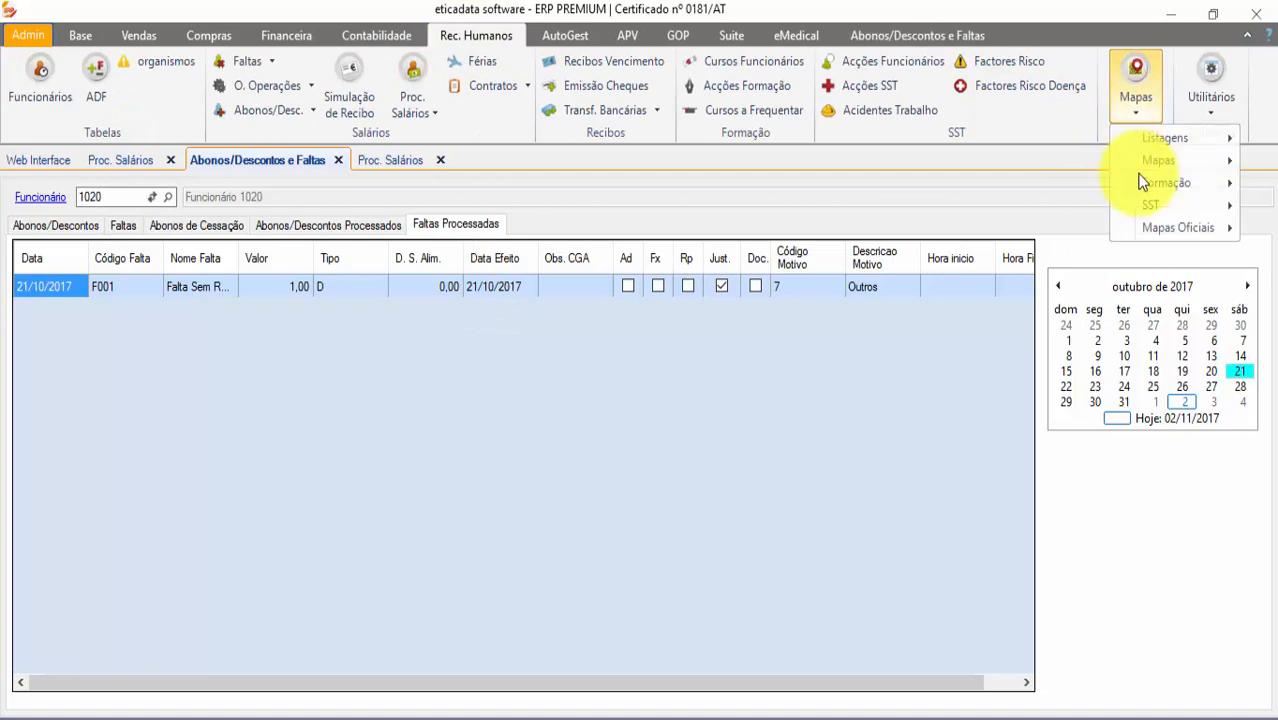
pyautogui.moveTo(1143, 223)
pyautogui.click(981, 234)
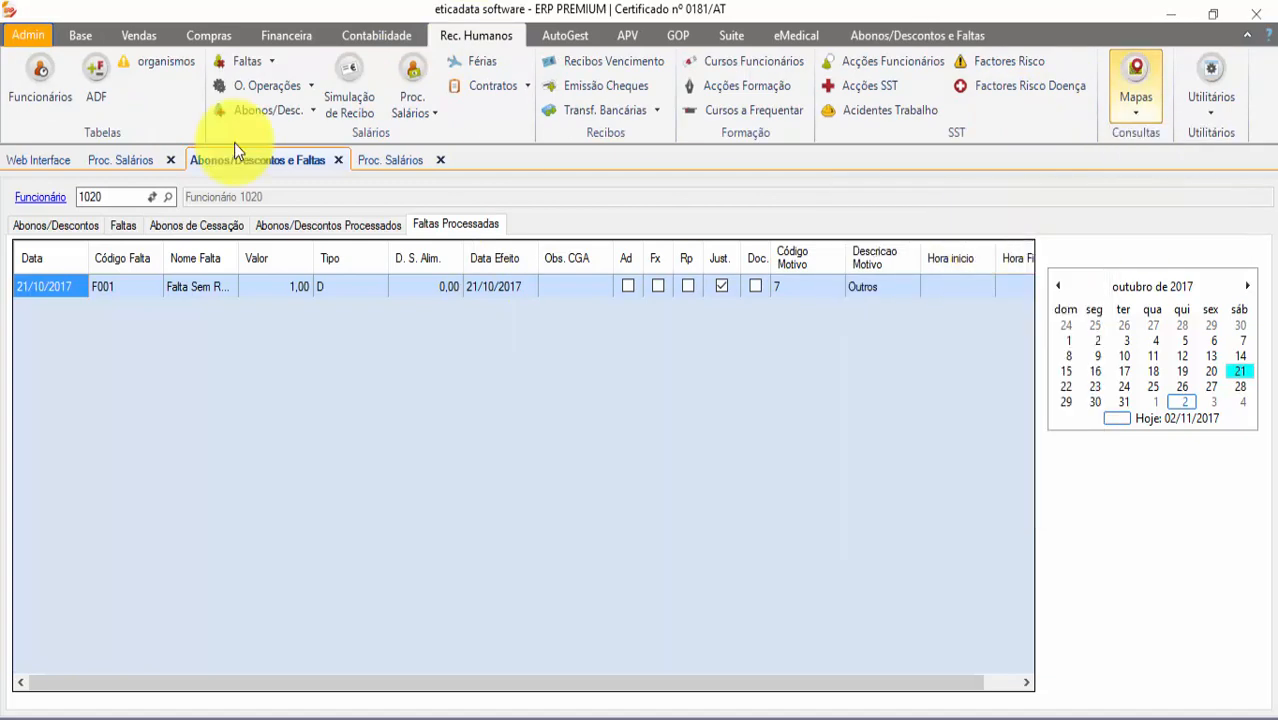
pyautogui.click(656, 198)
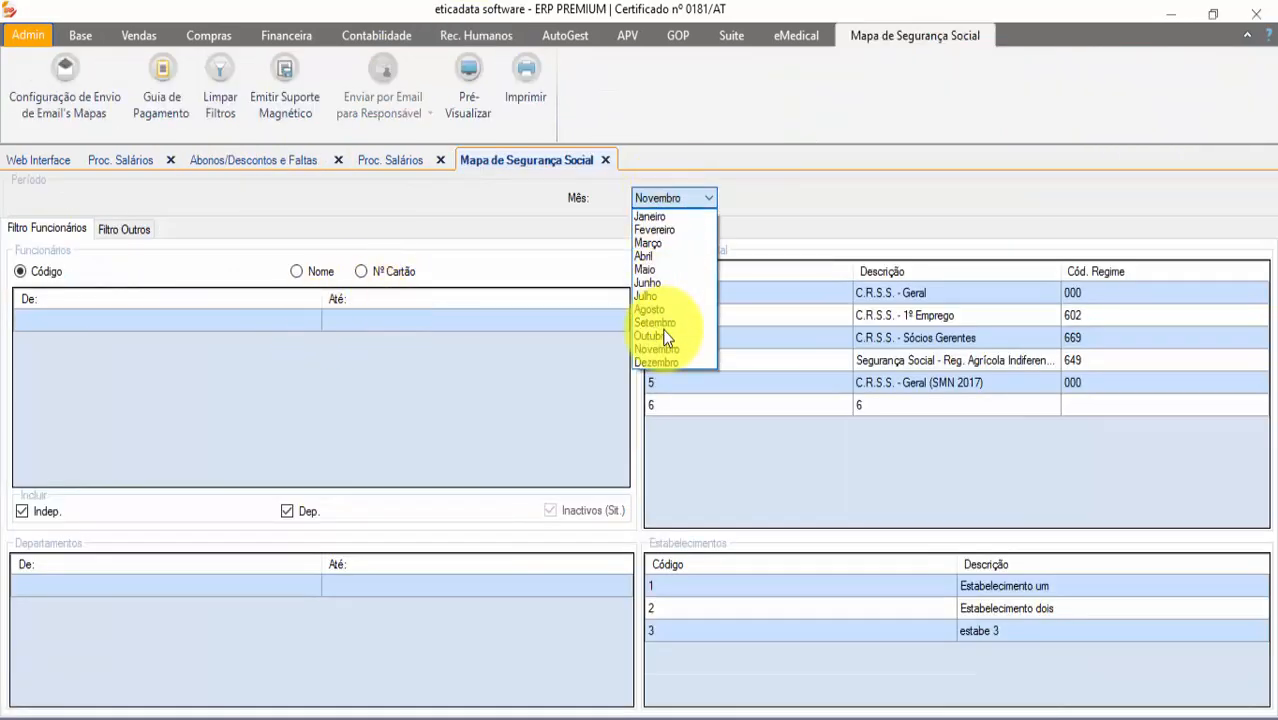
pyautogui.click(656, 334)
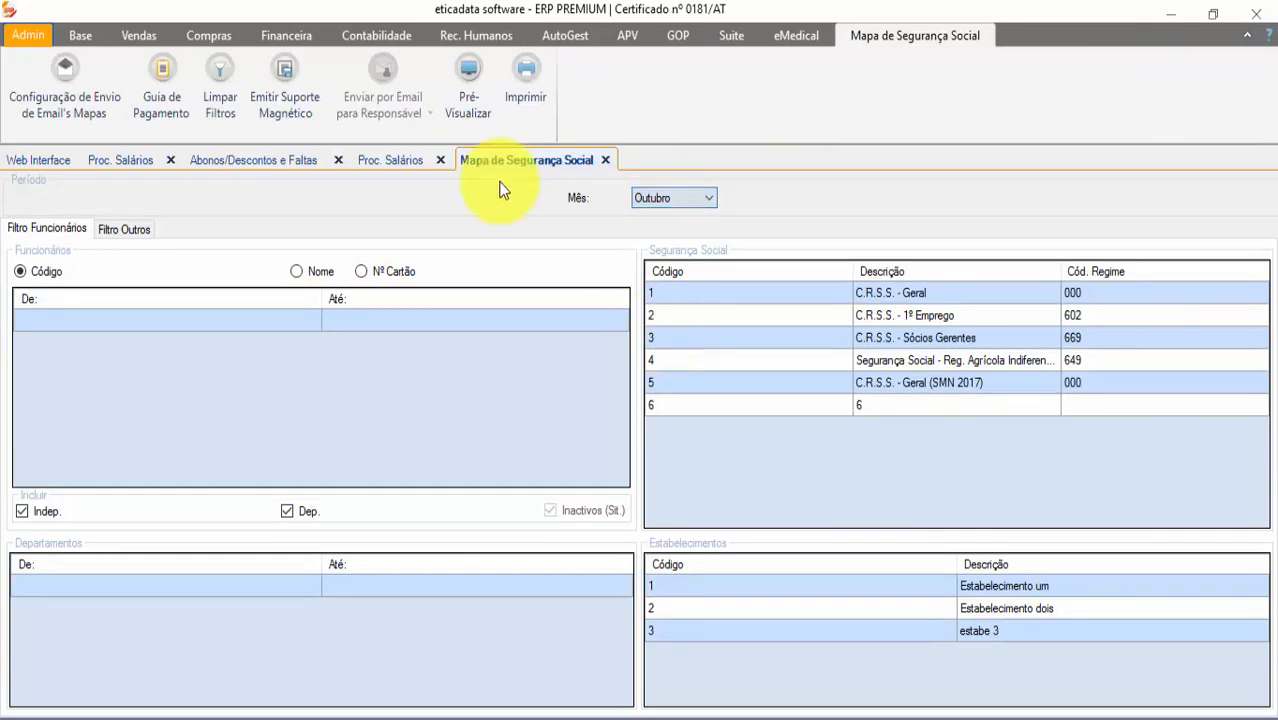
pyautogui.click(472, 76)
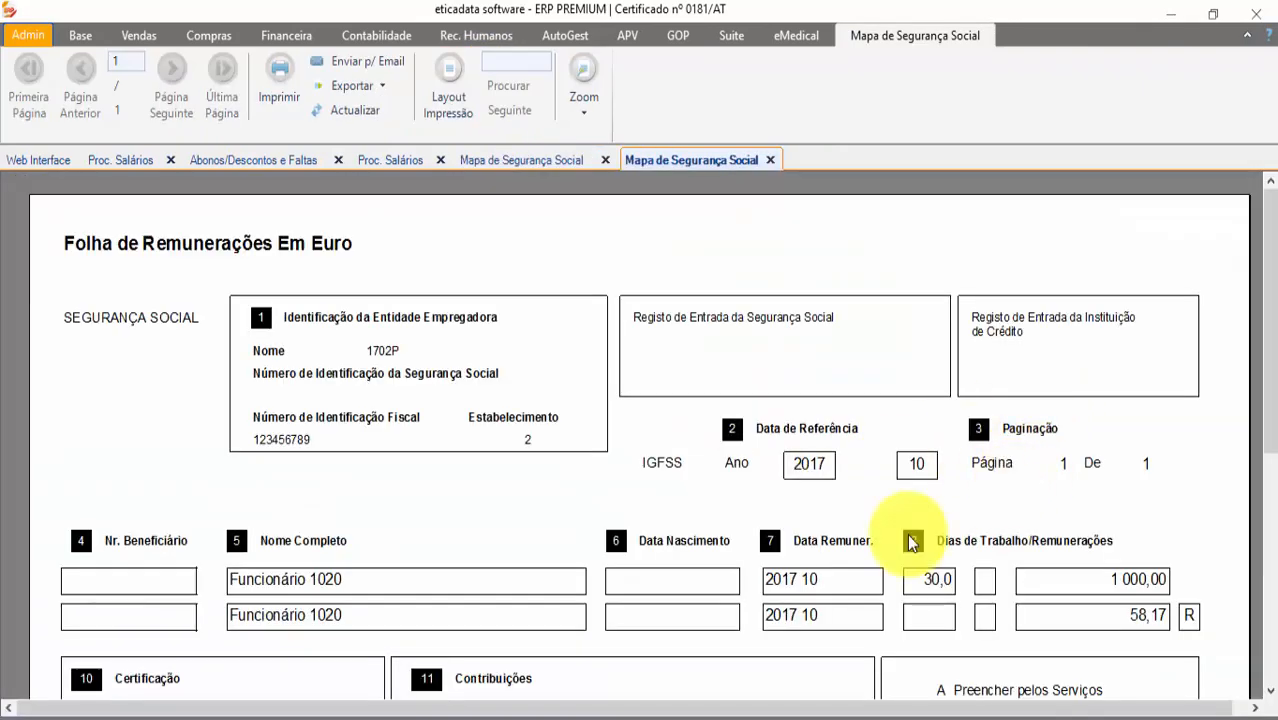
# - Set the Mapa de Segurança Social month to Novembro and preview the sheet, examining the remuneration lines for employee 1020
pyautogui.click(531, 160)
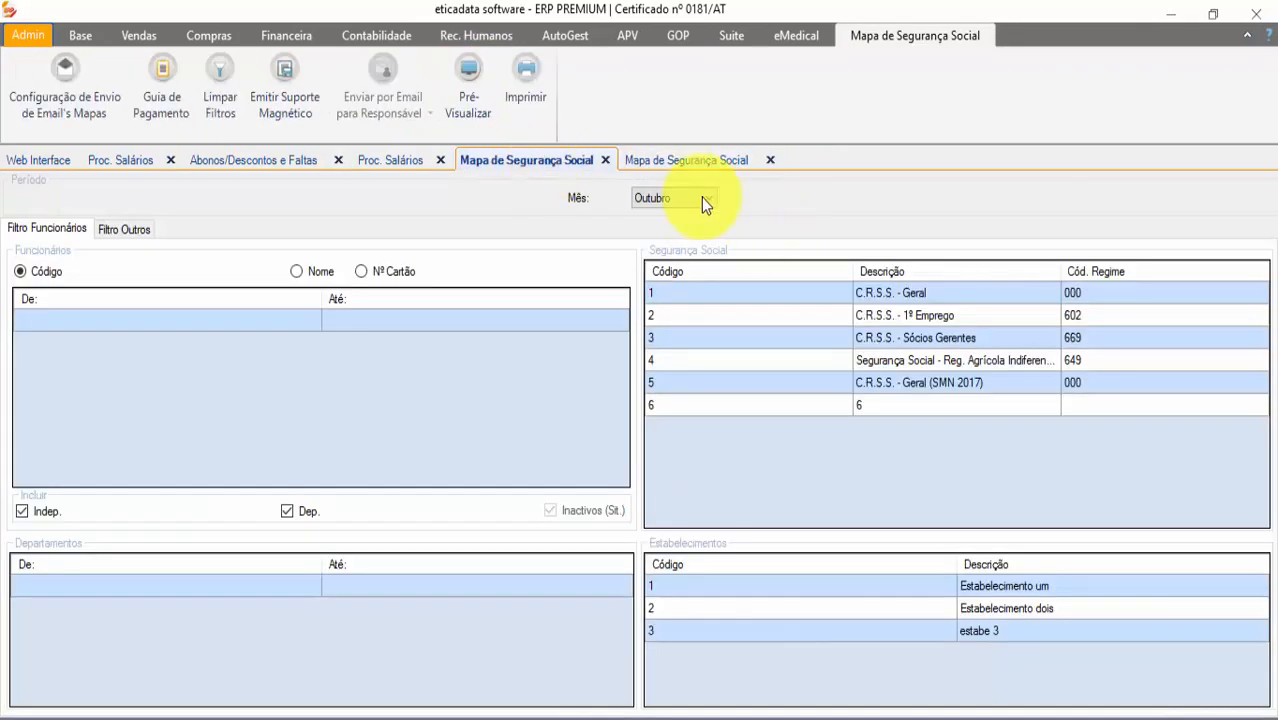
pyautogui.click(701, 197)
pyautogui.click(689, 345)
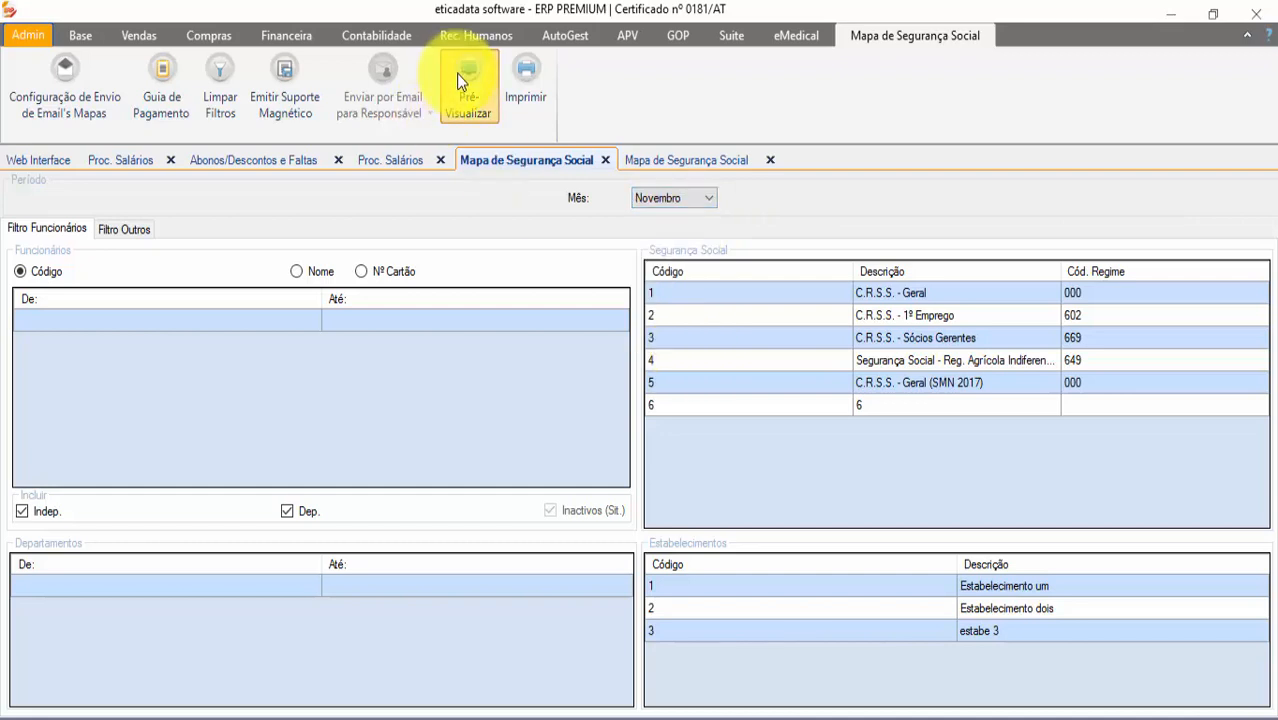
pyautogui.click(457, 75)
pyautogui.scroll(-2, 1212, 599)
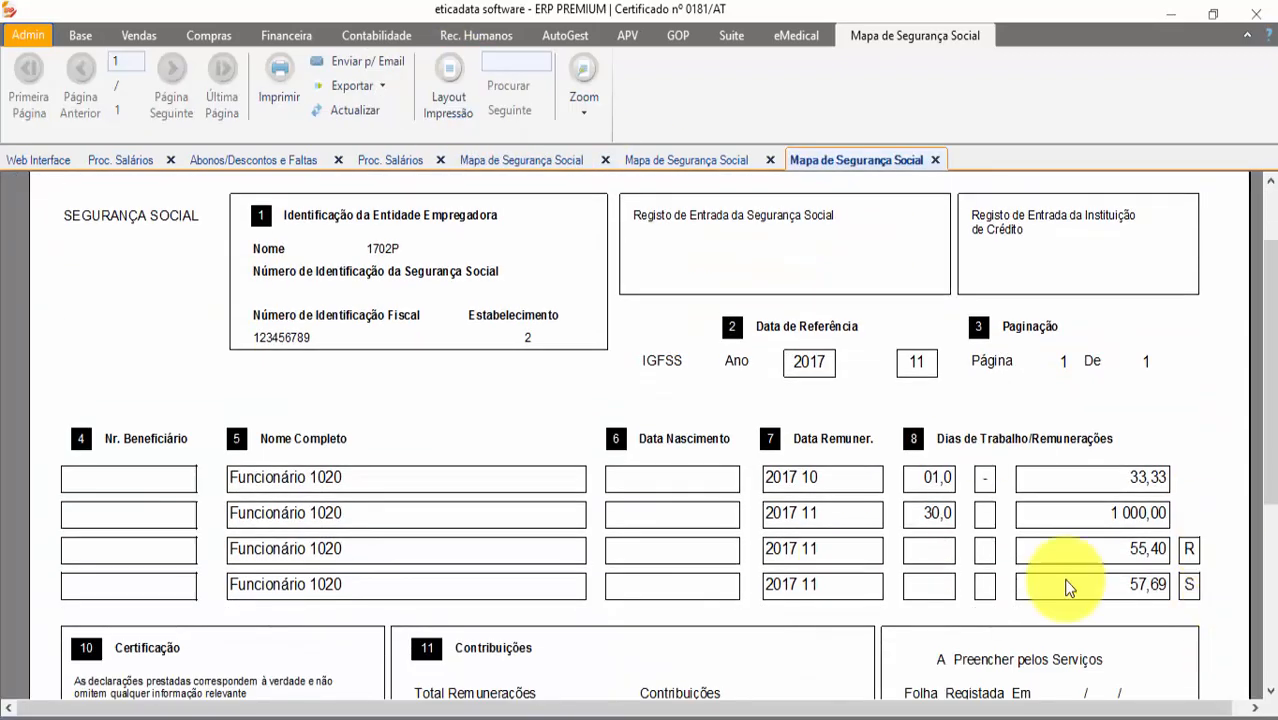